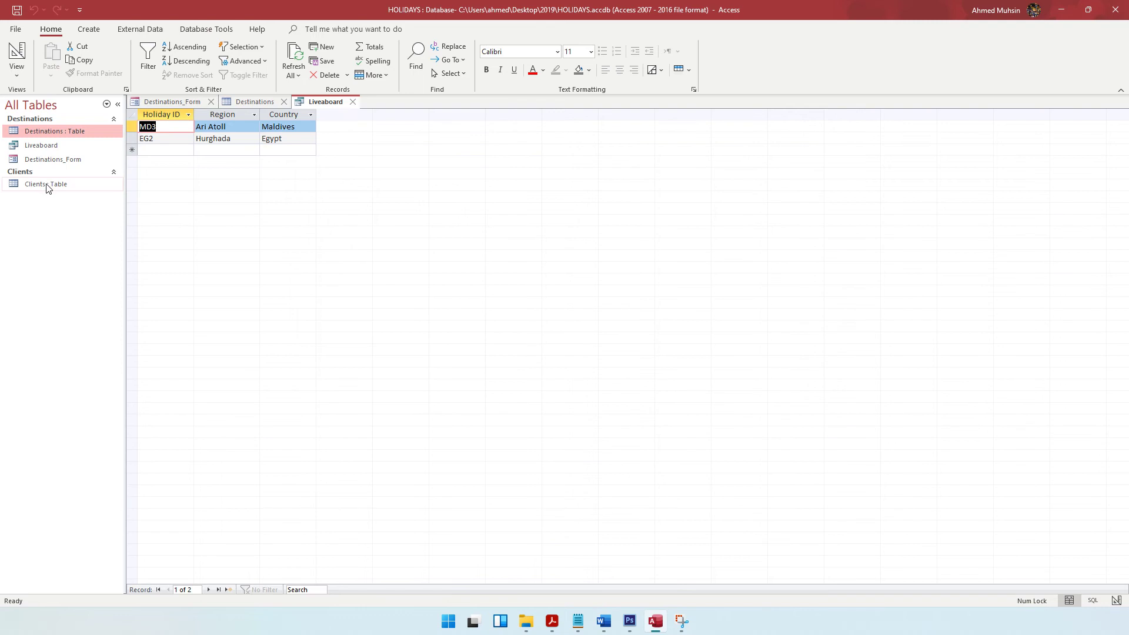
Step: Open the Clients table and view Task A2e's Clients structure in the exam PDF
double_click(49, 185)
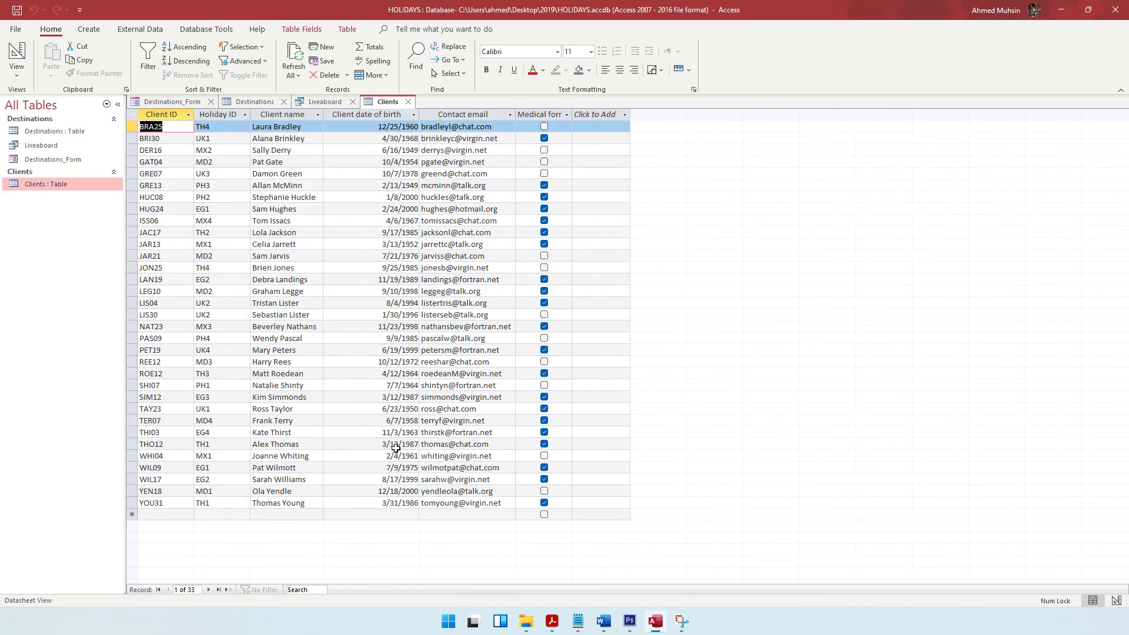
left_click(552, 621)
scroll(465, 298, "down", 3)
scroll(465, 299, "down", 1)
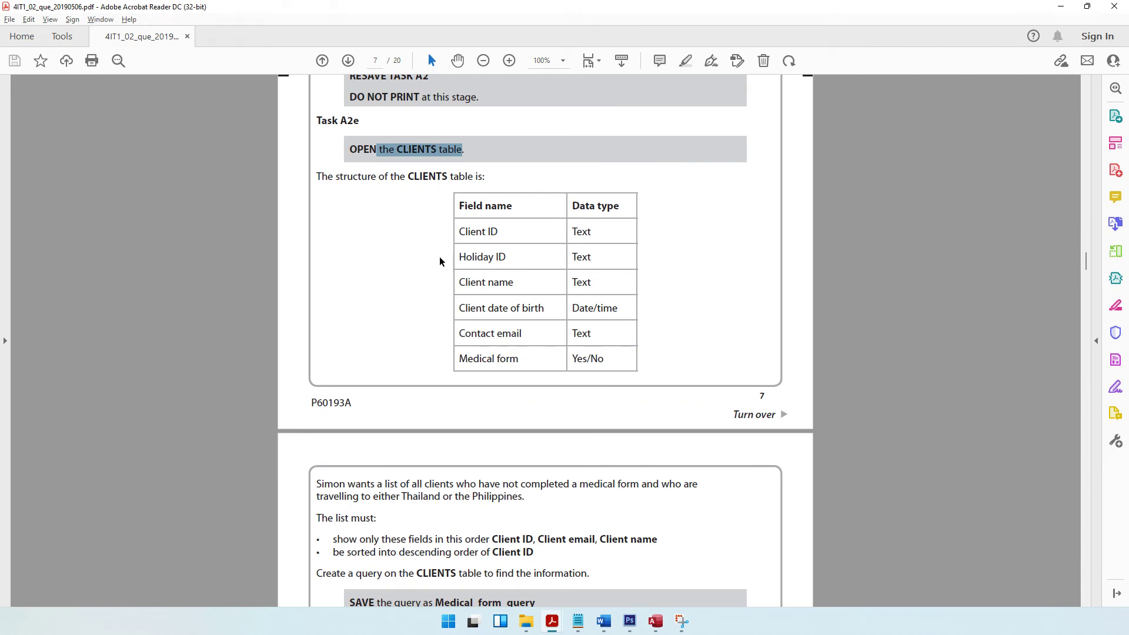
Step: Highlight the page 8 requirement: clients with no medical form going to Thailand or the Philippines
scroll(441, 262, "down", 5)
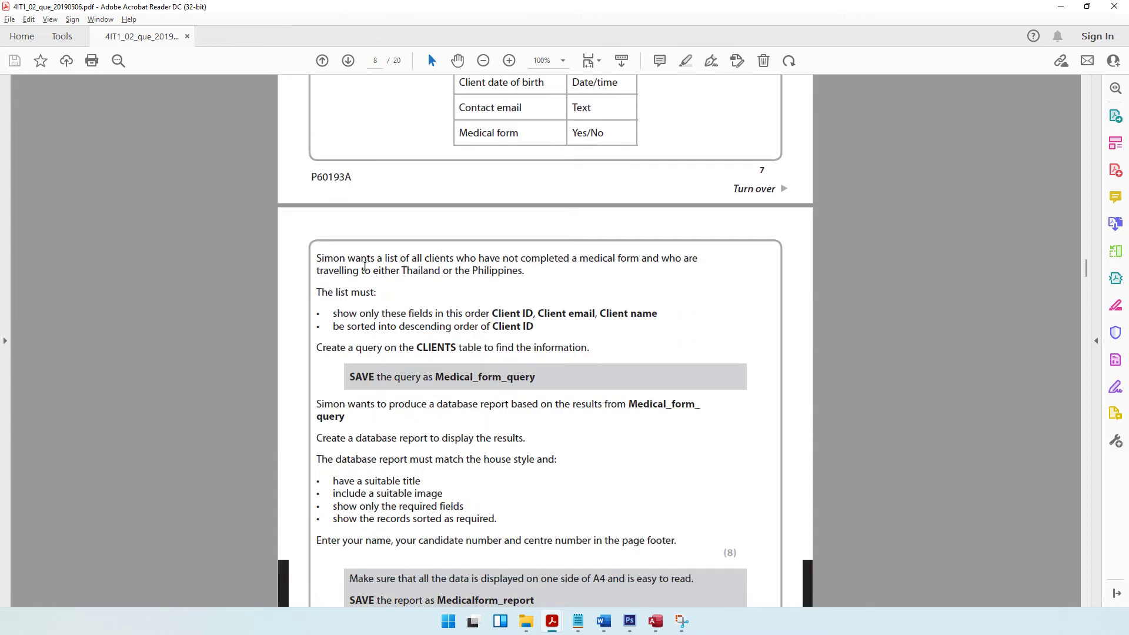
left_click_drag(410, 265, 441, 270)
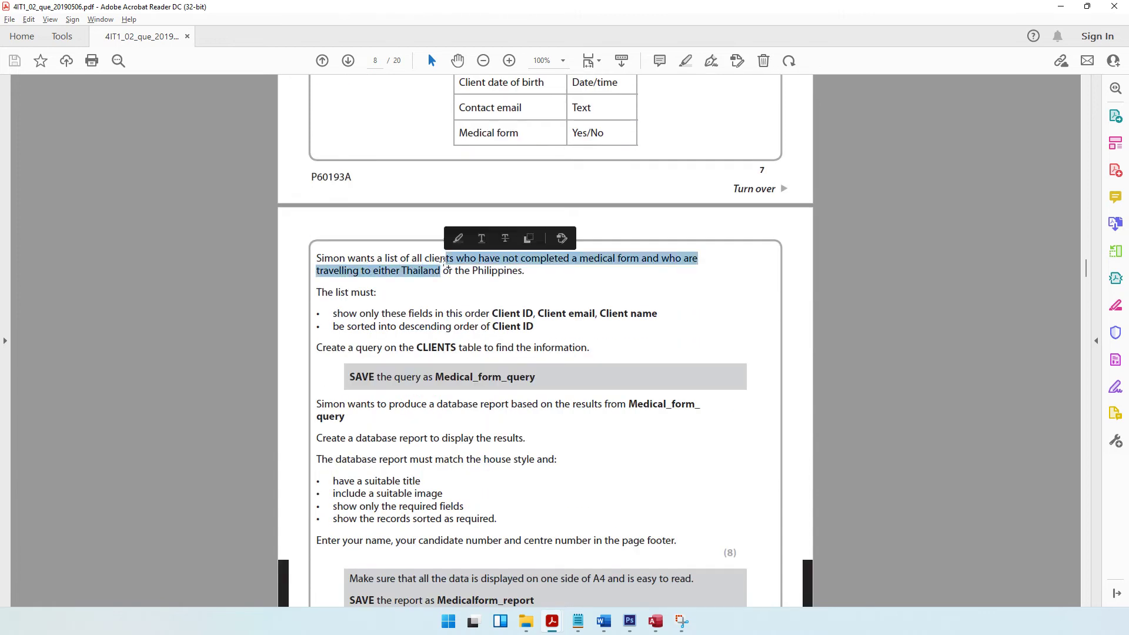
left_click(486, 263)
left_click(510, 262)
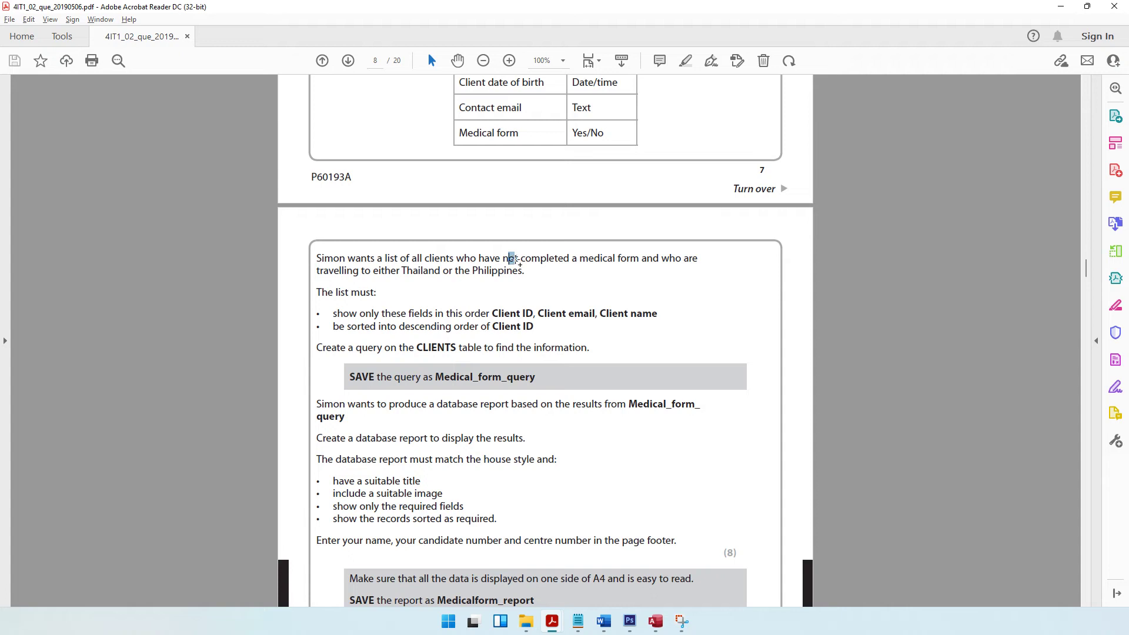
left_click_drag(510, 258, 516, 259)
left_click_drag(401, 271, 522, 273)
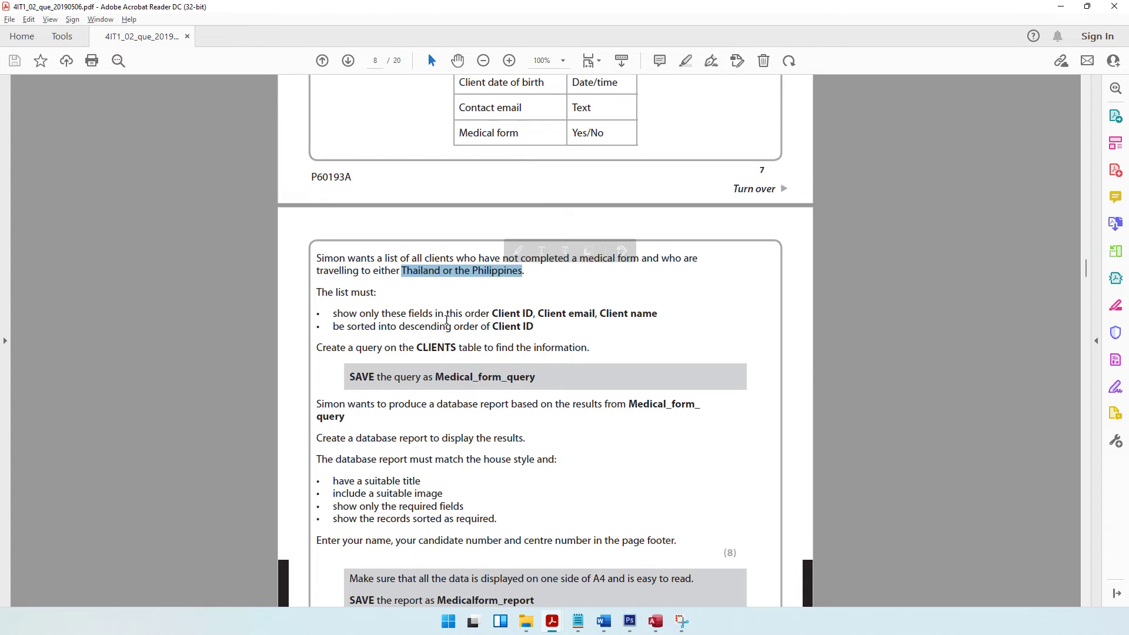
Step: Highlight the required fields (Client ID, Contact email, Client name) and the CLIENTS table name
left_click_drag(493, 316, 520, 315)
double_click(580, 313)
left_click_drag(612, 313, 625, 314)
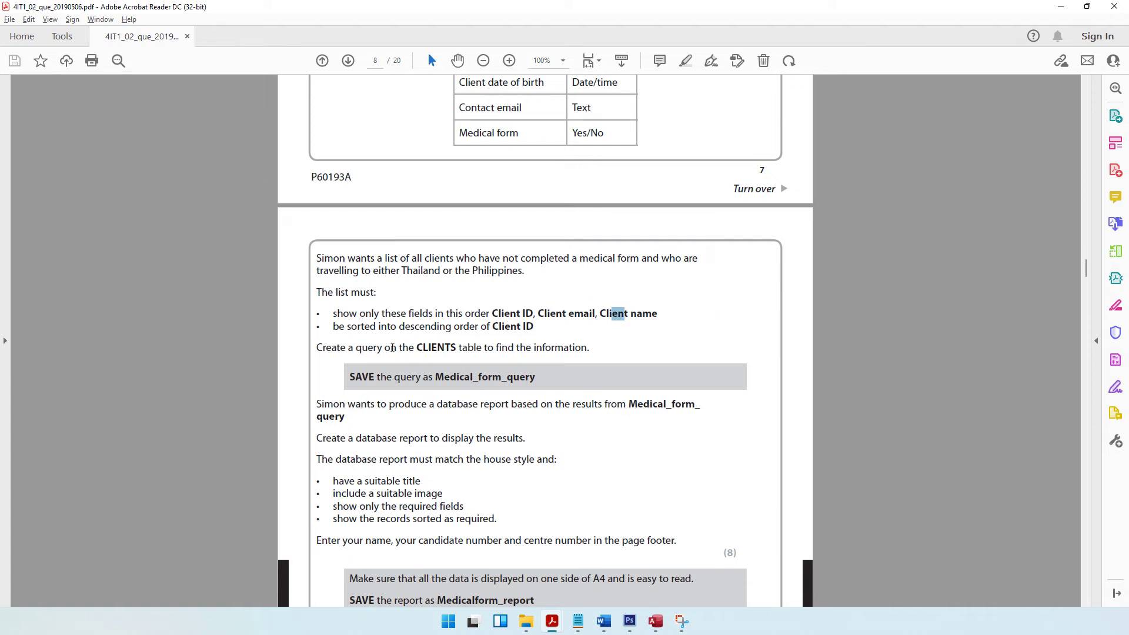
left_click(421, 350)
left_click_drag(421, 350, 457, 348)
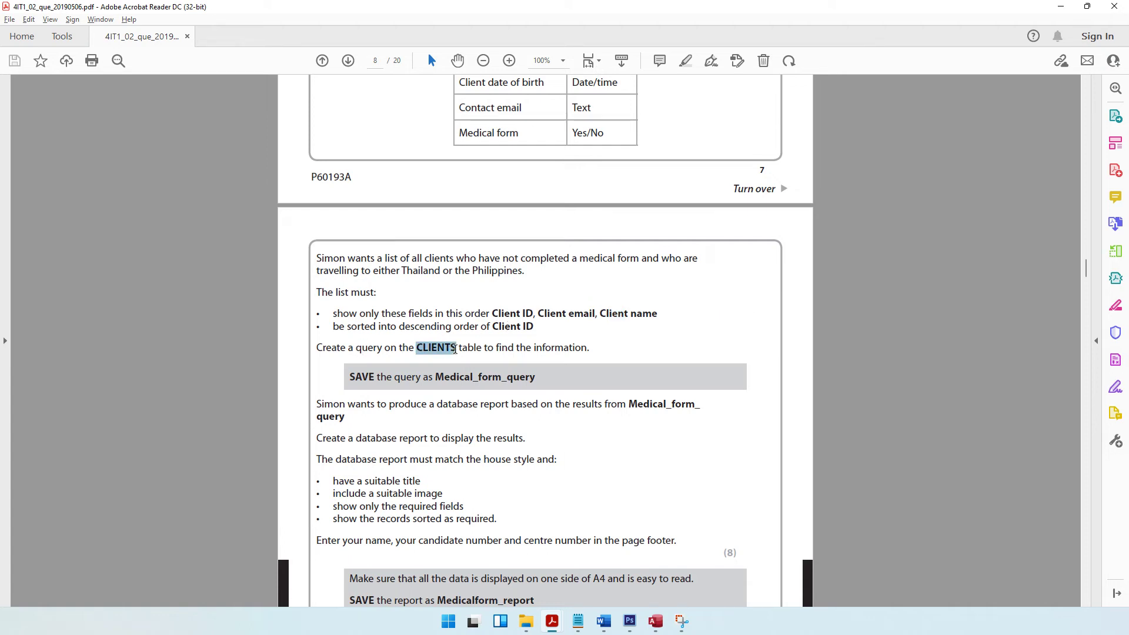
left_click(656, 622)
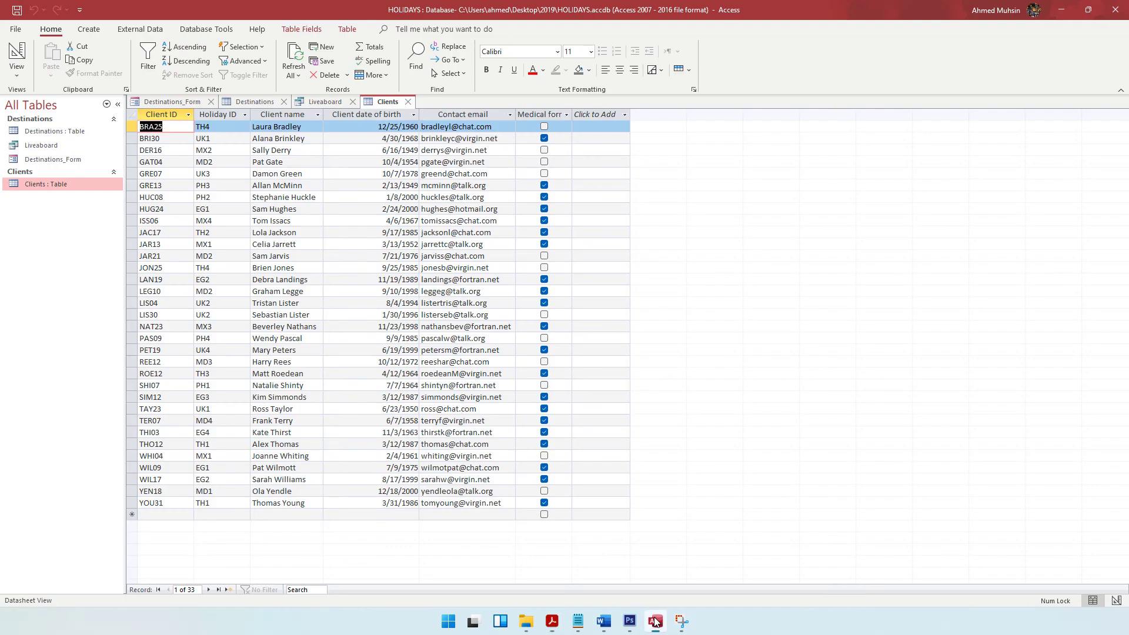
Step: Start a new query design with the Clients table added and its field list enlarged
left_click(88, 29)
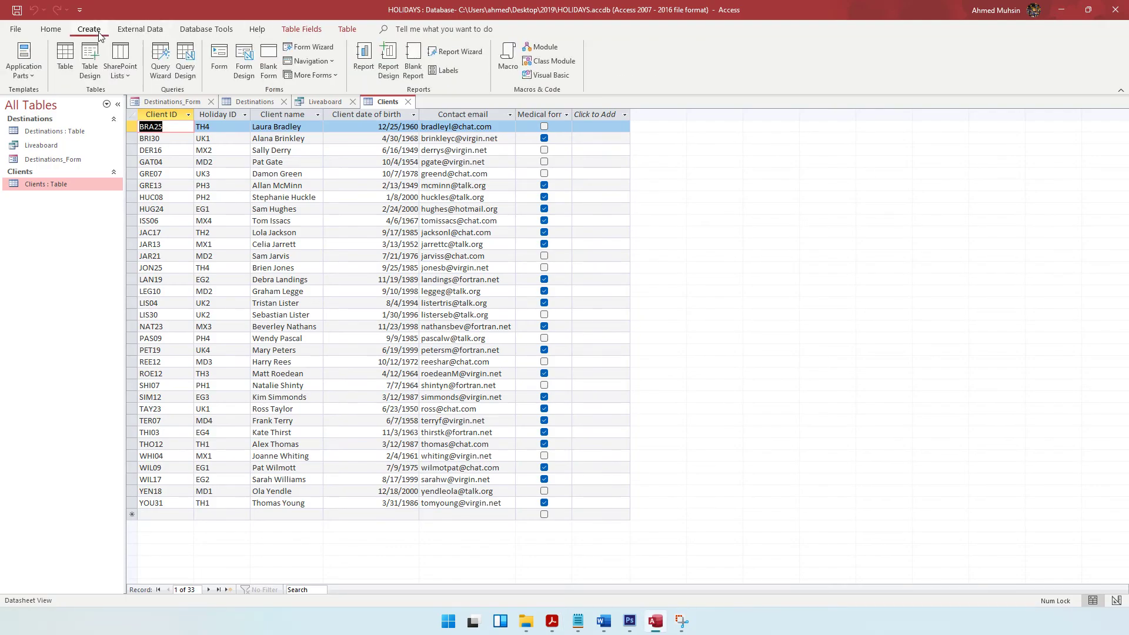
left_click(190, 76)
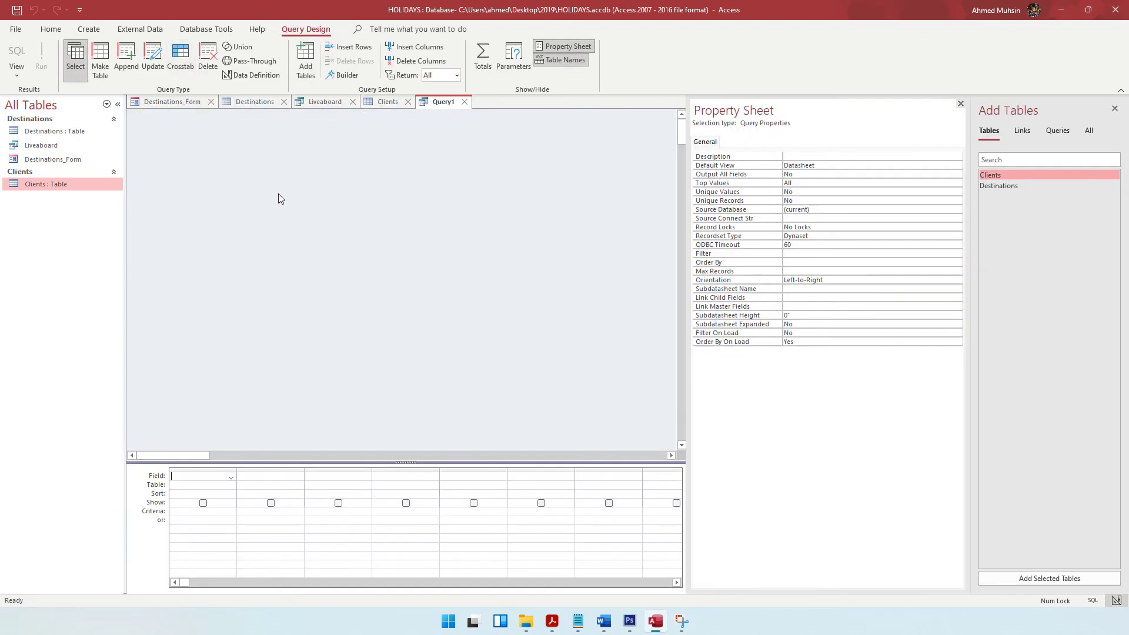
double_click(993, 178)
left_click_drag(238, 200, 315, 286)
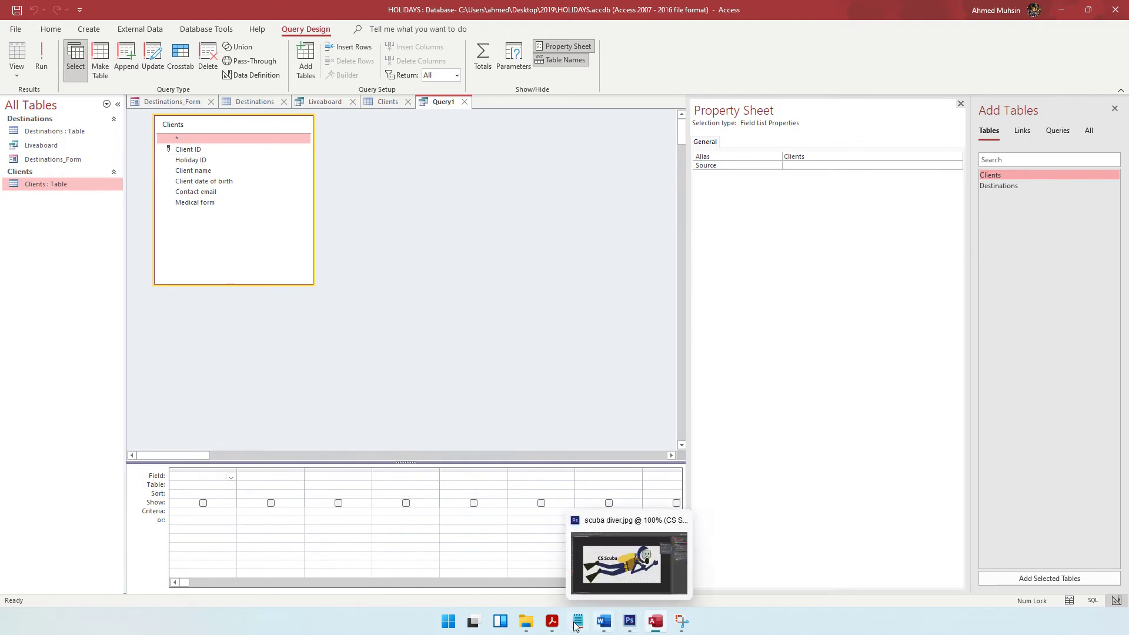
left_click(551, 621)
Step: Check the required field order and add Client ID as the first query field
left_click_drag(492, 318, 657, 318)
double_click(589, 321)
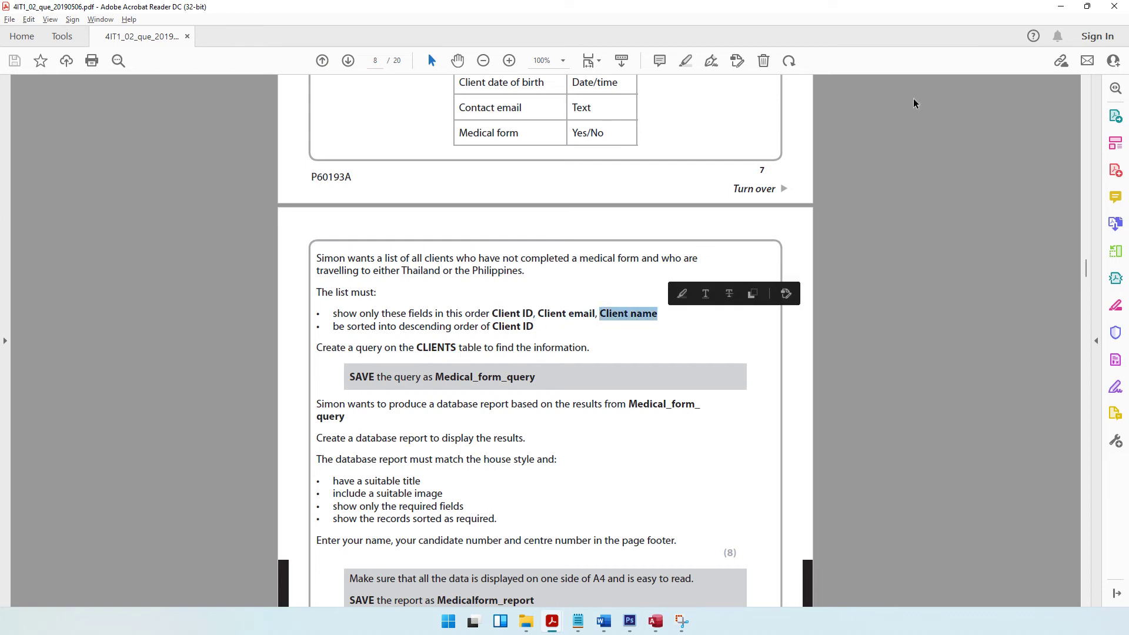
left_click(1067, 9)
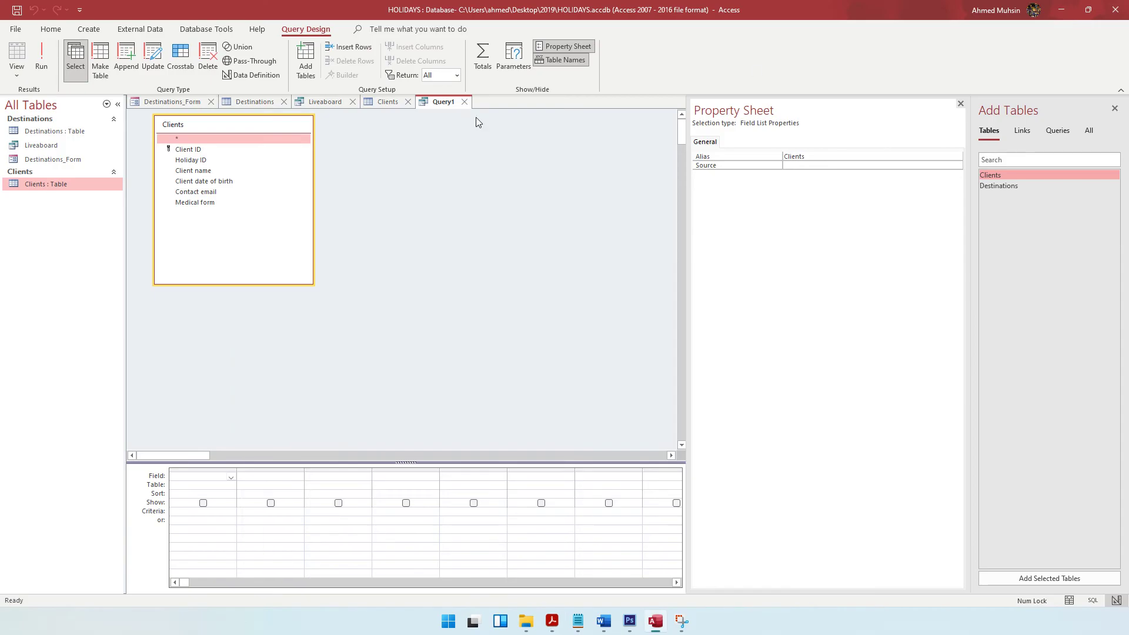
double_click(188, 149)
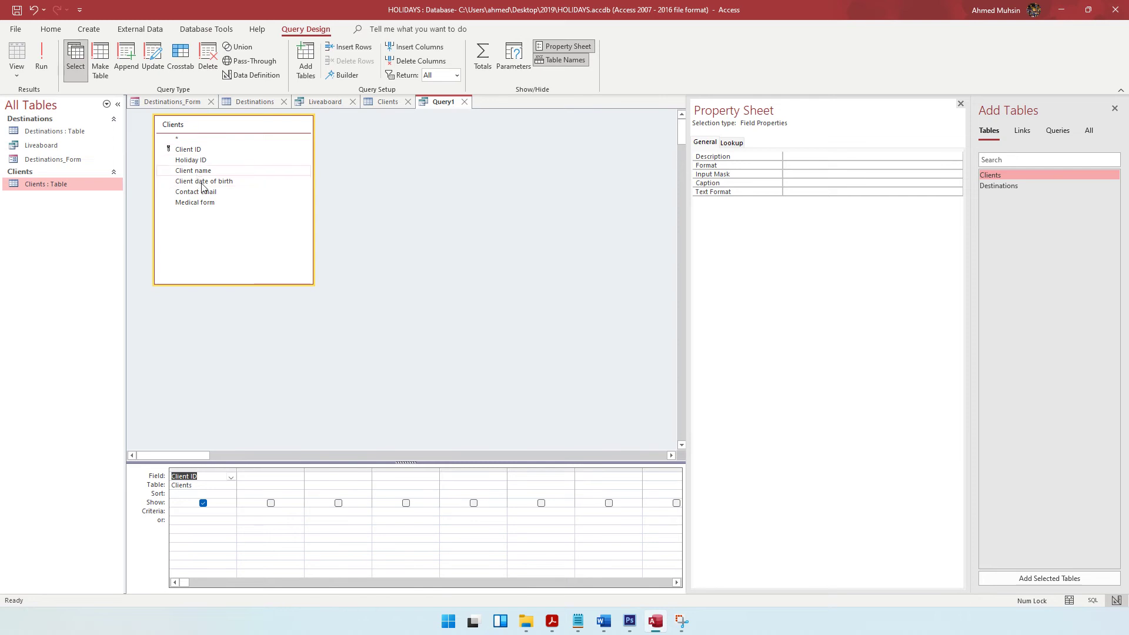
left_click(558, 626)
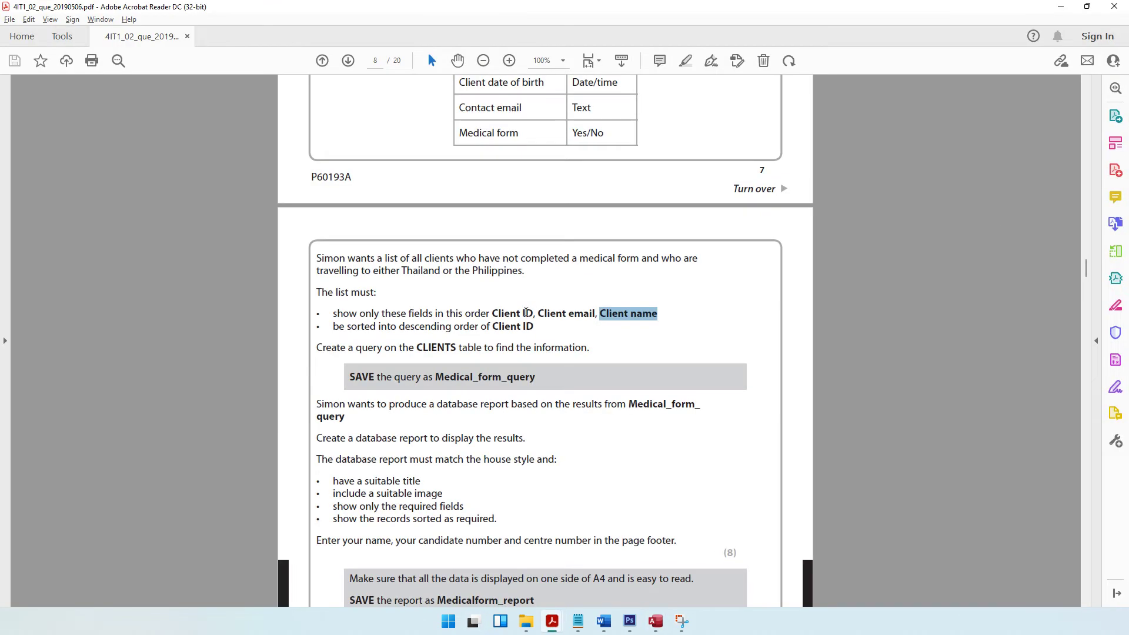
left_click(1064, 9)
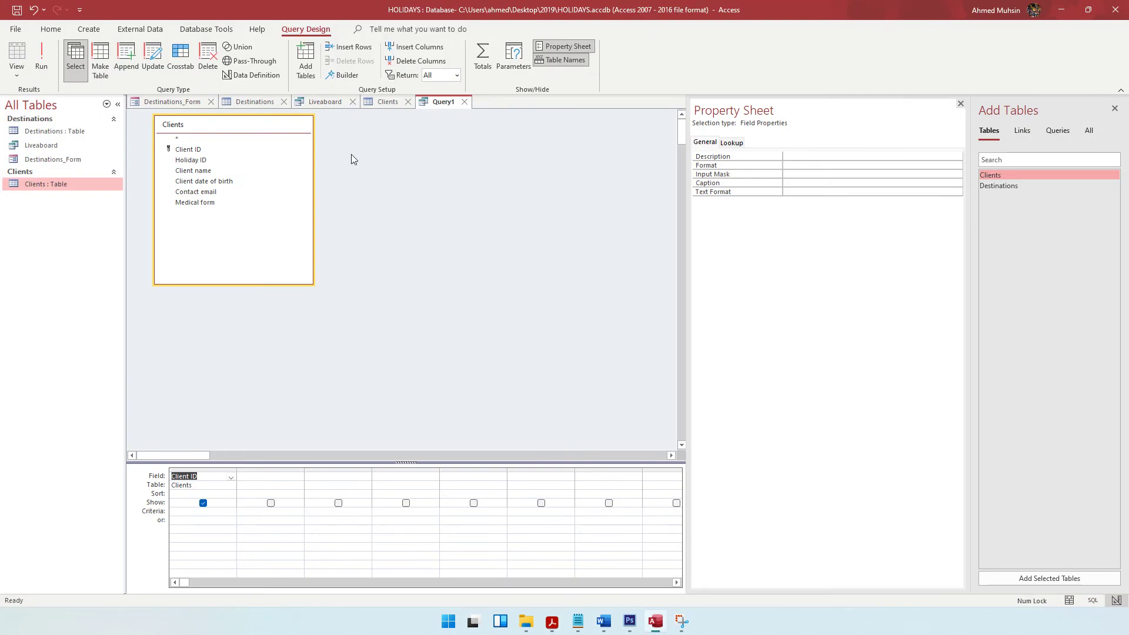
Step: Add Contact email and Client name, then review the descending Client ID sort requirement
left_click(195, 191)
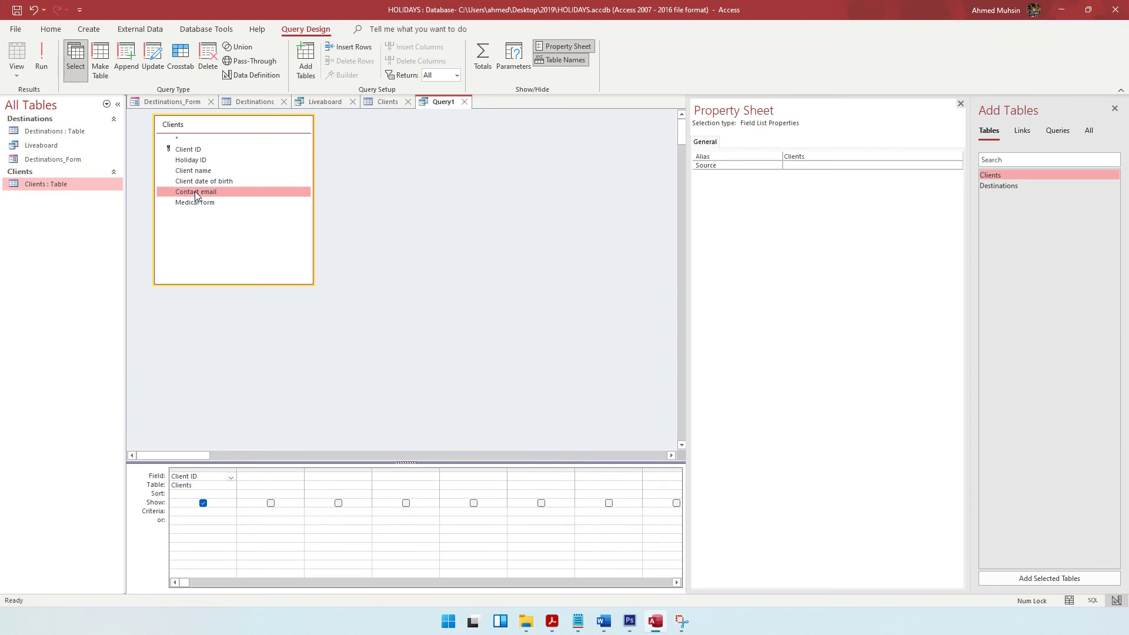
double_click(196, 193)
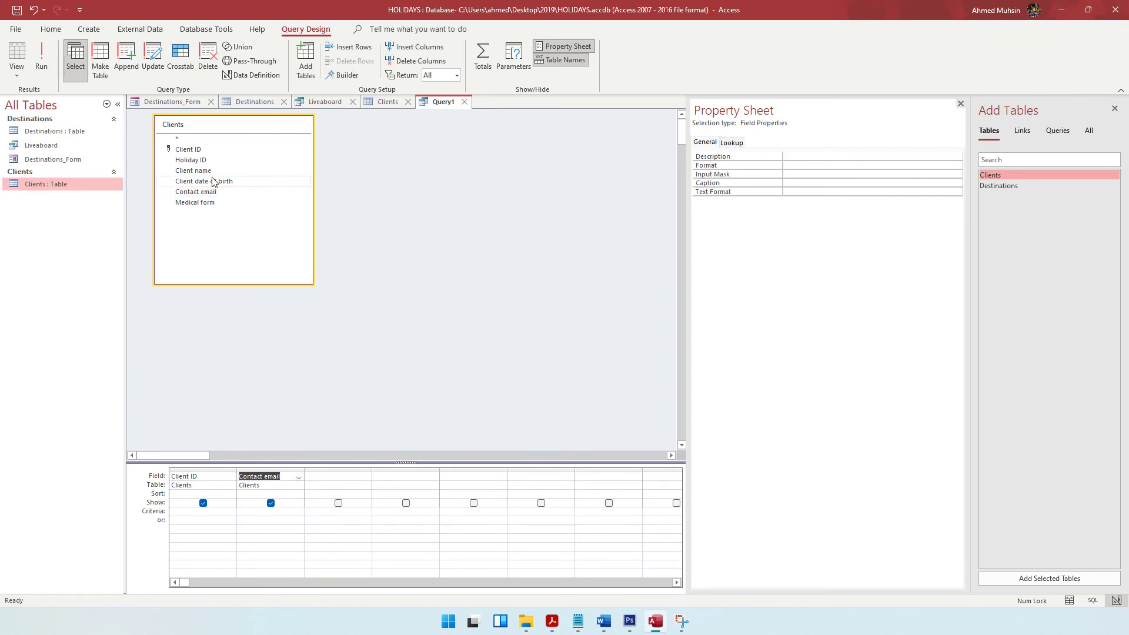
double_click(210, 172)
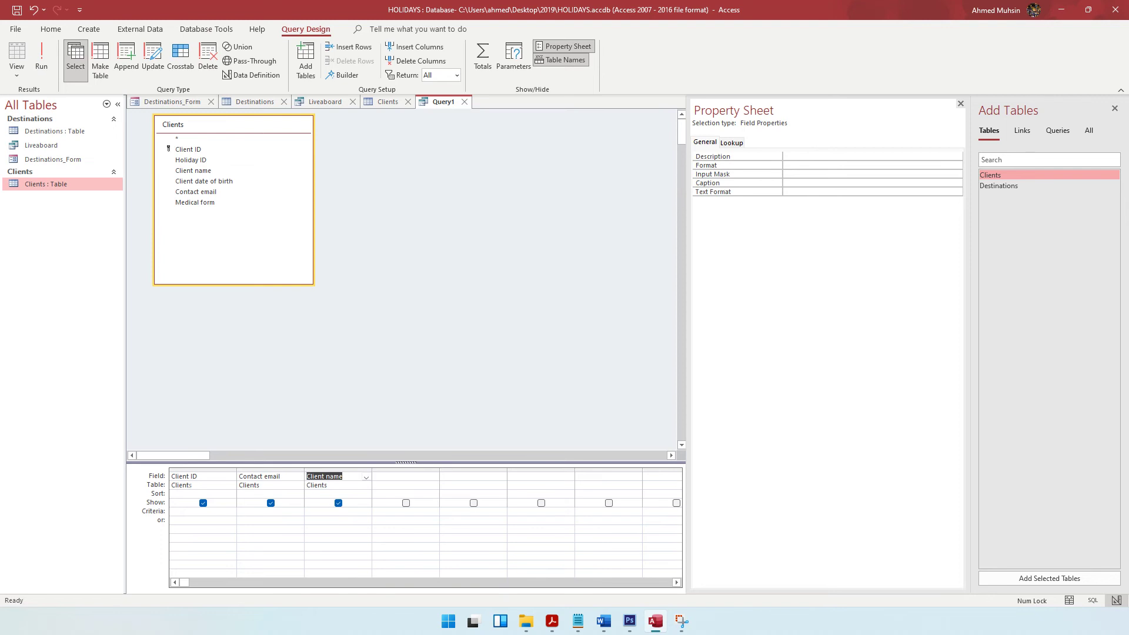
left_click(552, 621)
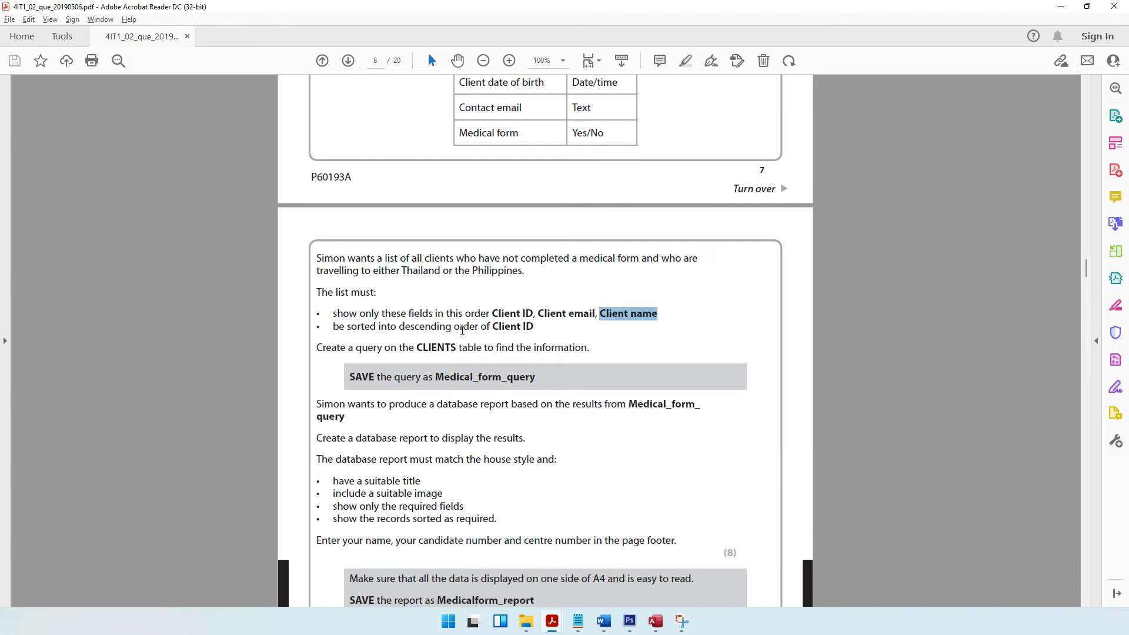
left_click_drag(400, 329, 536, 329)
left_click(1062, 6)
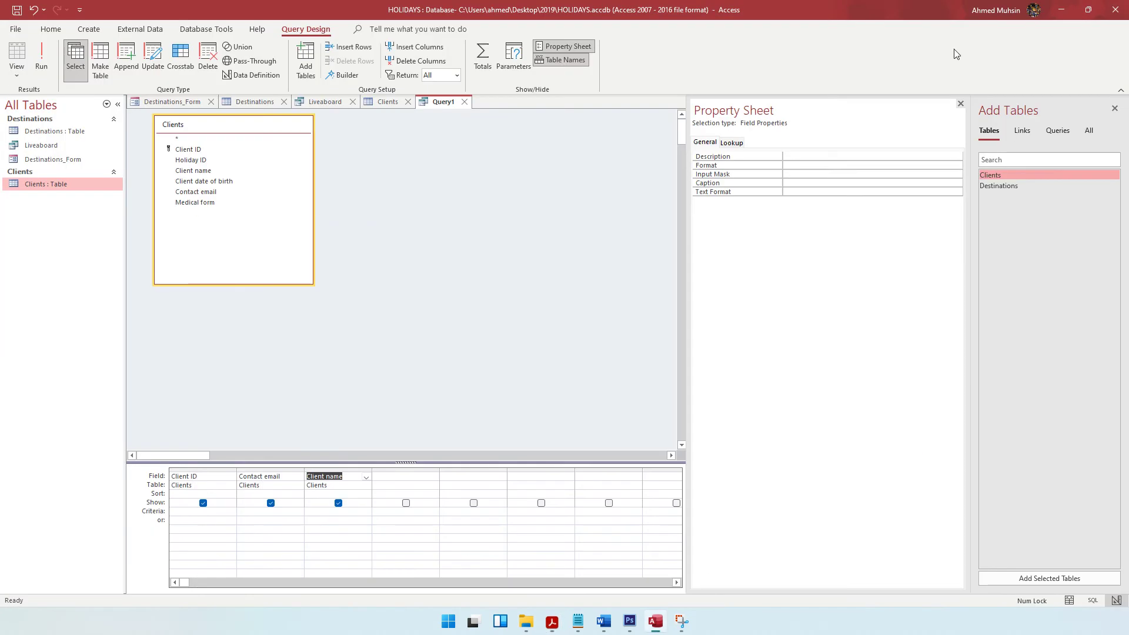
Step: Set Client ID to sort Descending
left_click(226, 494)
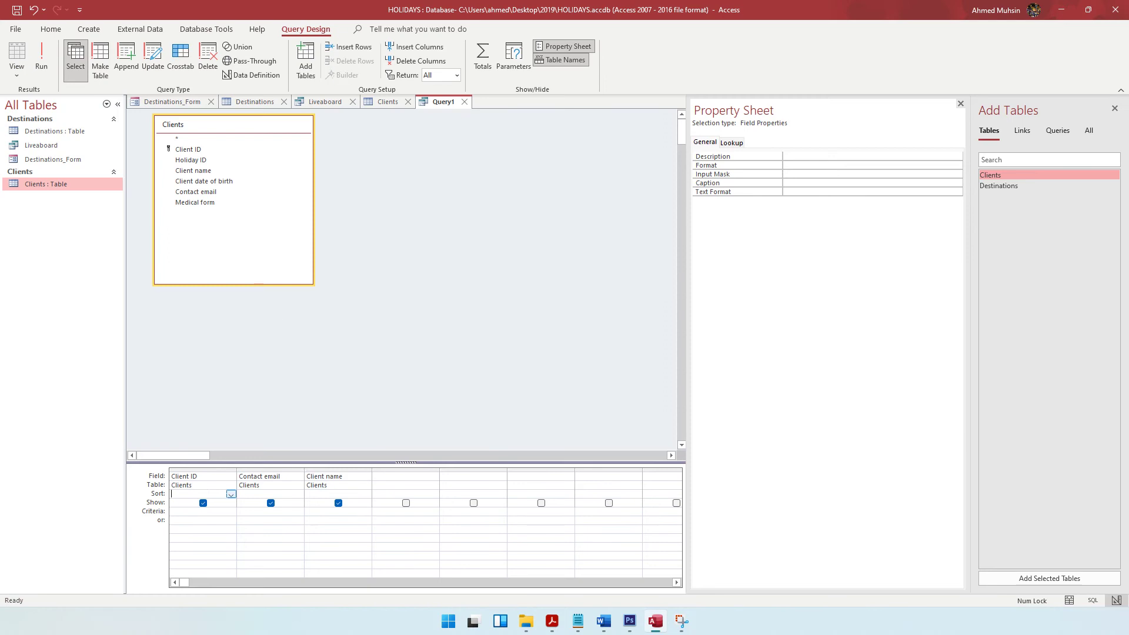
left_click(231, 495)
left_click(209, 511)
Step: Add Medical form as the fourth query column with Show unticked
left_click(551, 630)
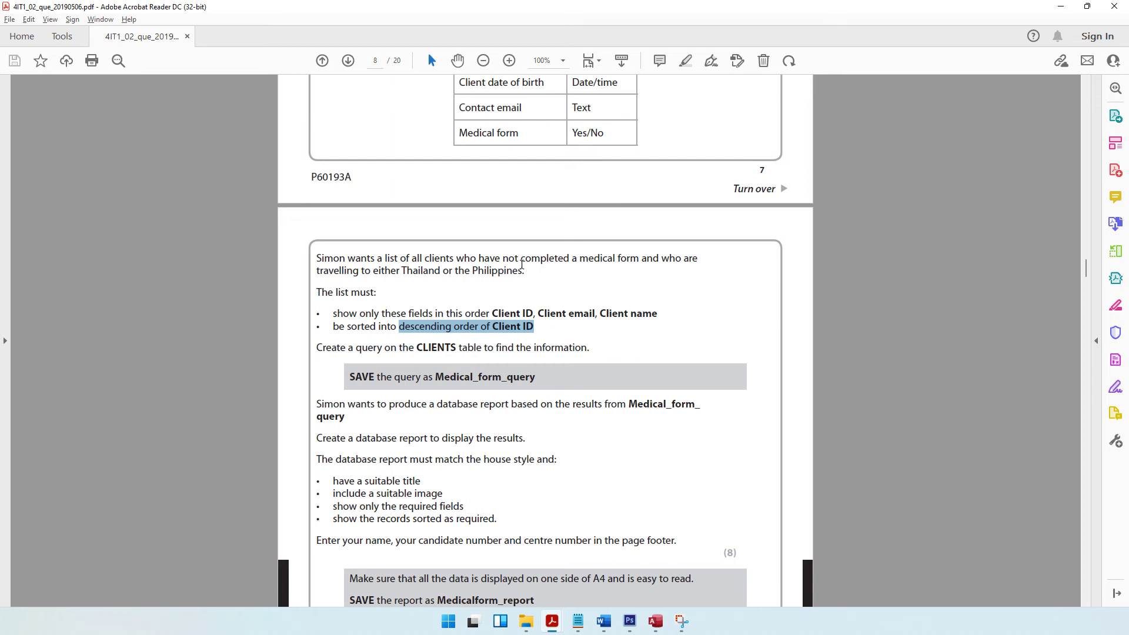
left_click_drag(544, 260, 645, 265)
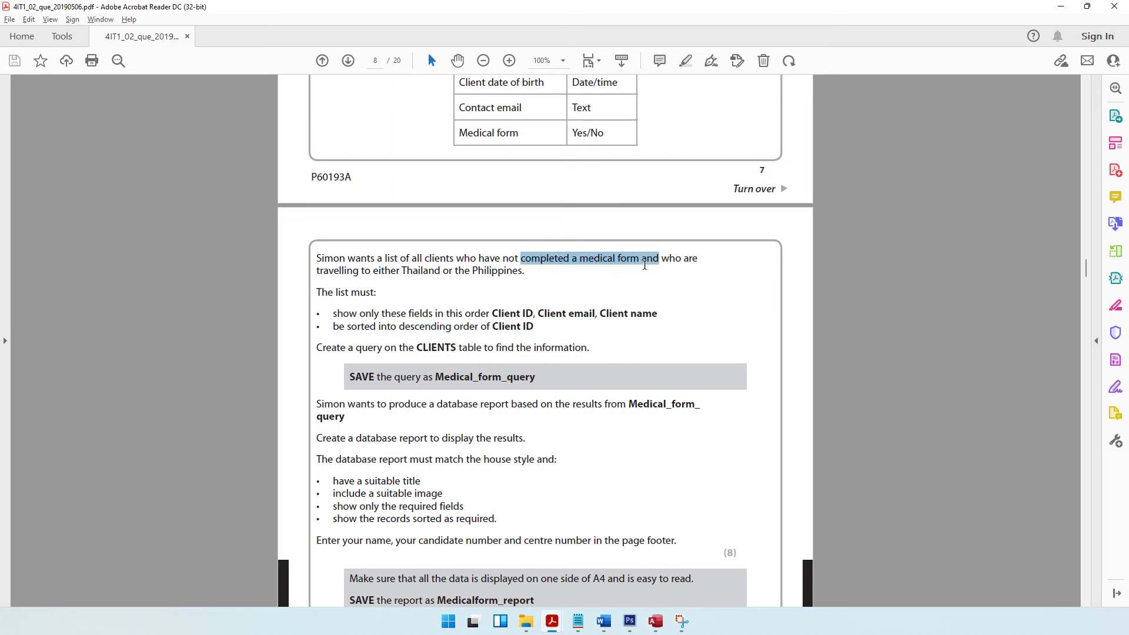
left_click(1062, 8)
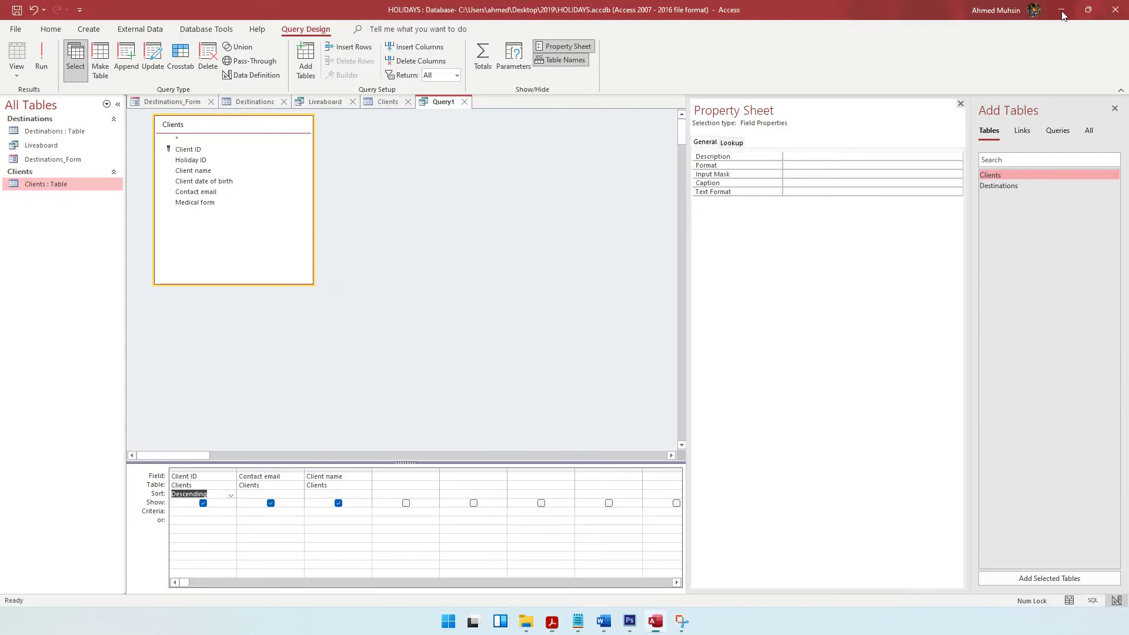
double_click(207, 205)
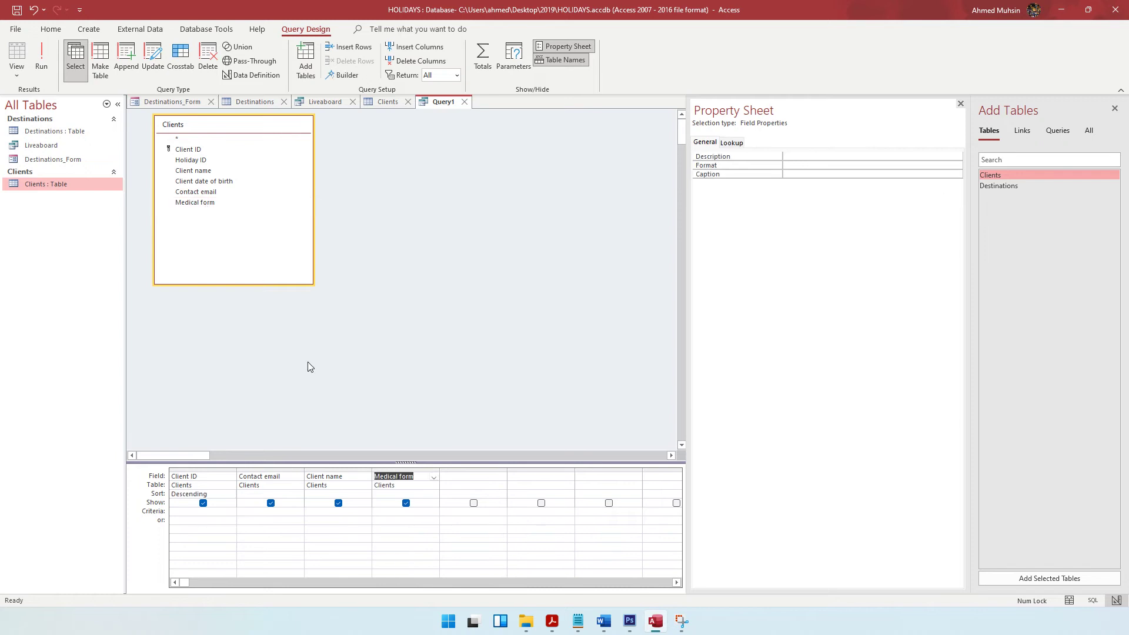
left_click(406, 503)
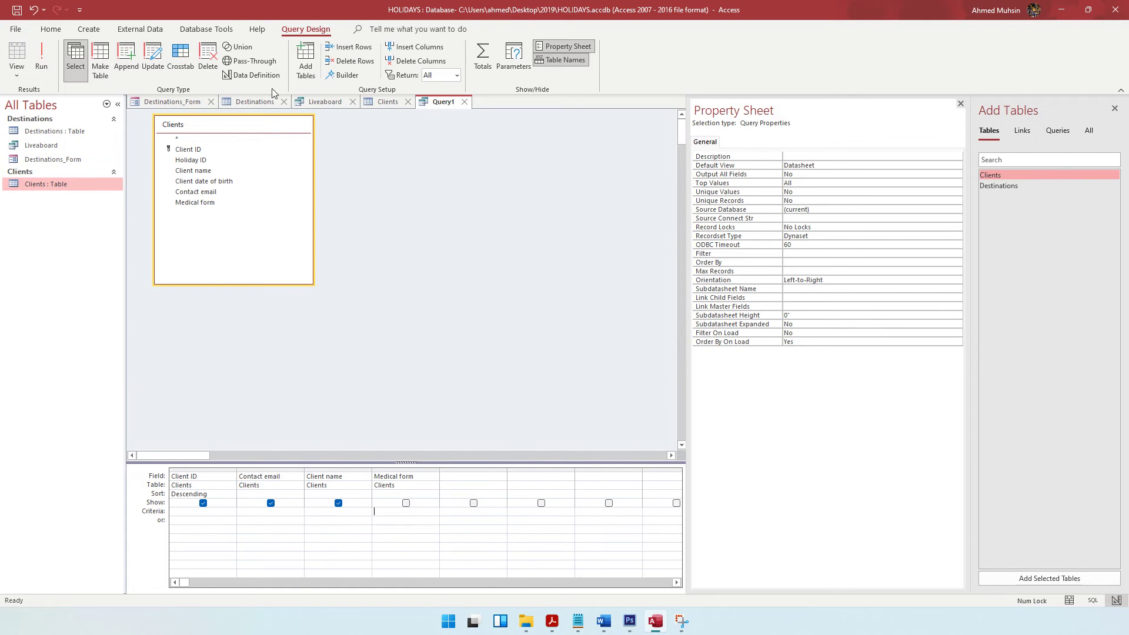
Step: Check the Clients data, then enter No as the Medical form criterion
double_click(47, 184)
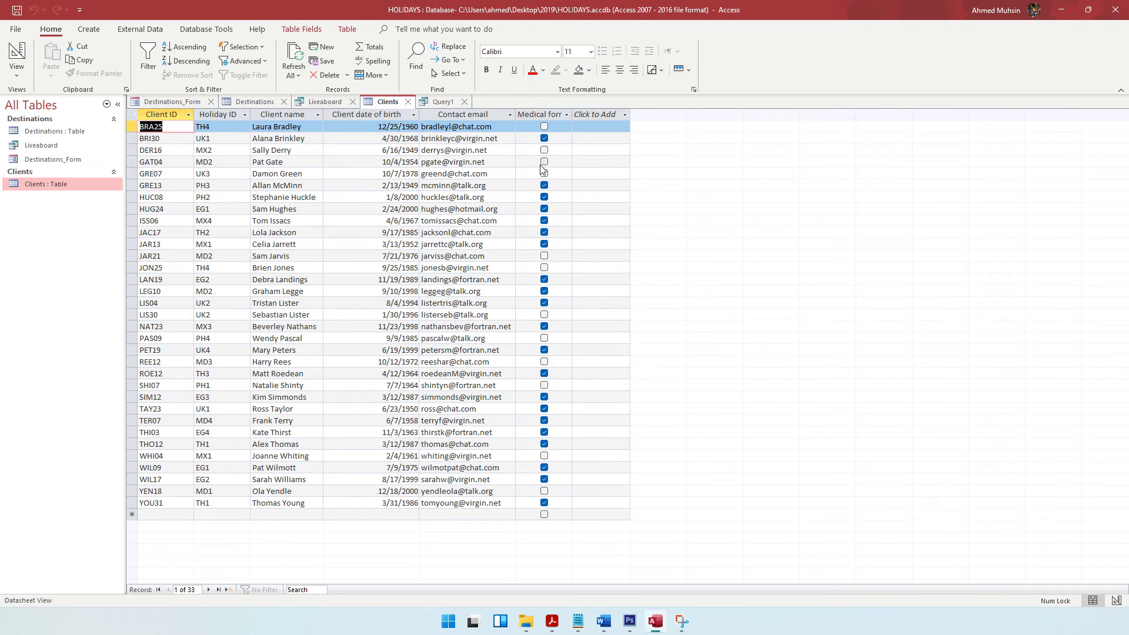
left_click(440, 103)
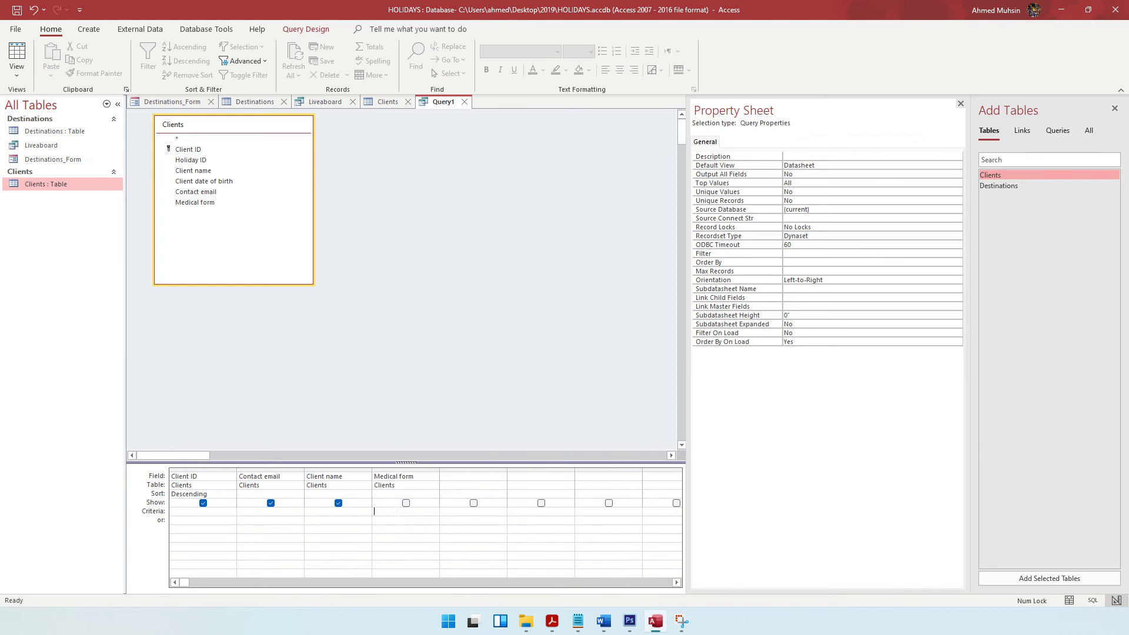
type("No")
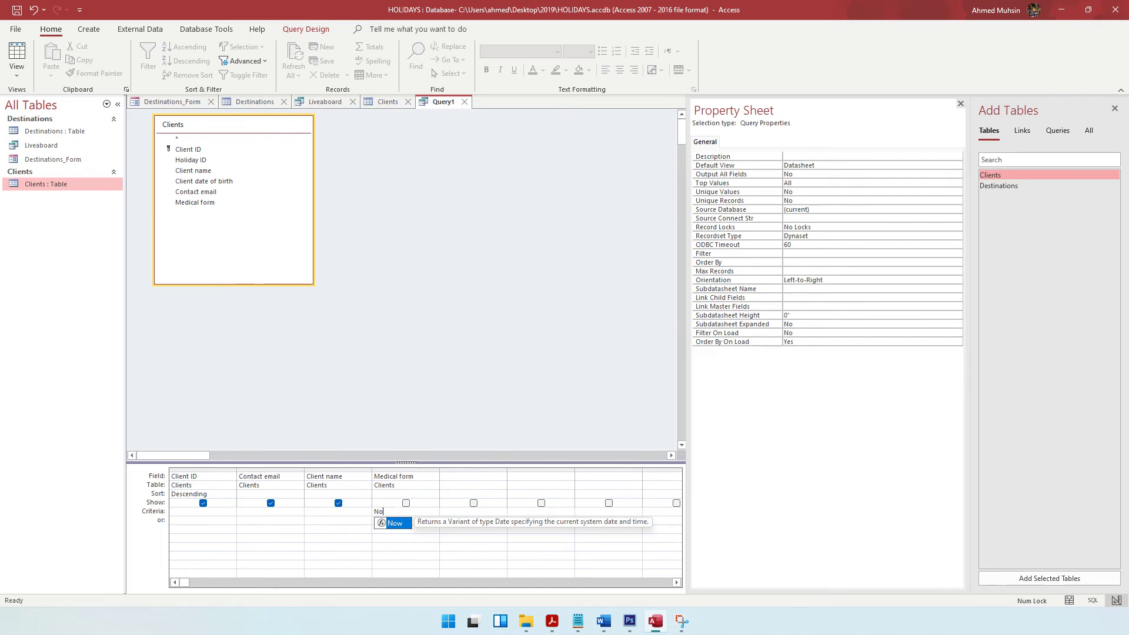
Step: Review the Thailand or Philippines requirement and go back to the Clients table data
left_click(553, 626)
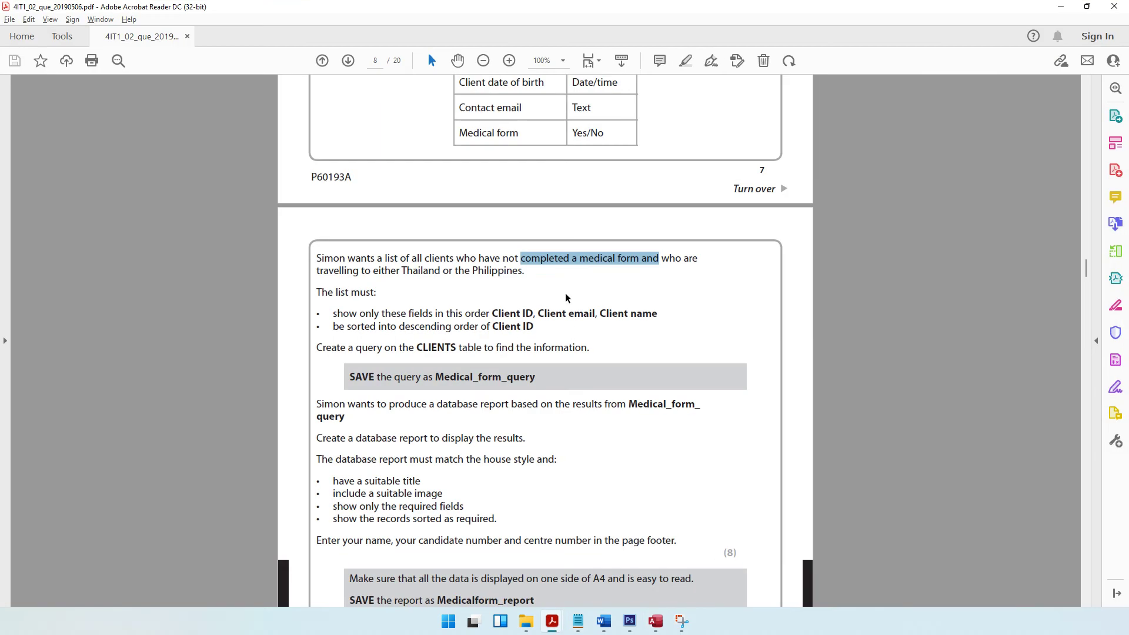
left_click_drag(414, 274, 477, 278)
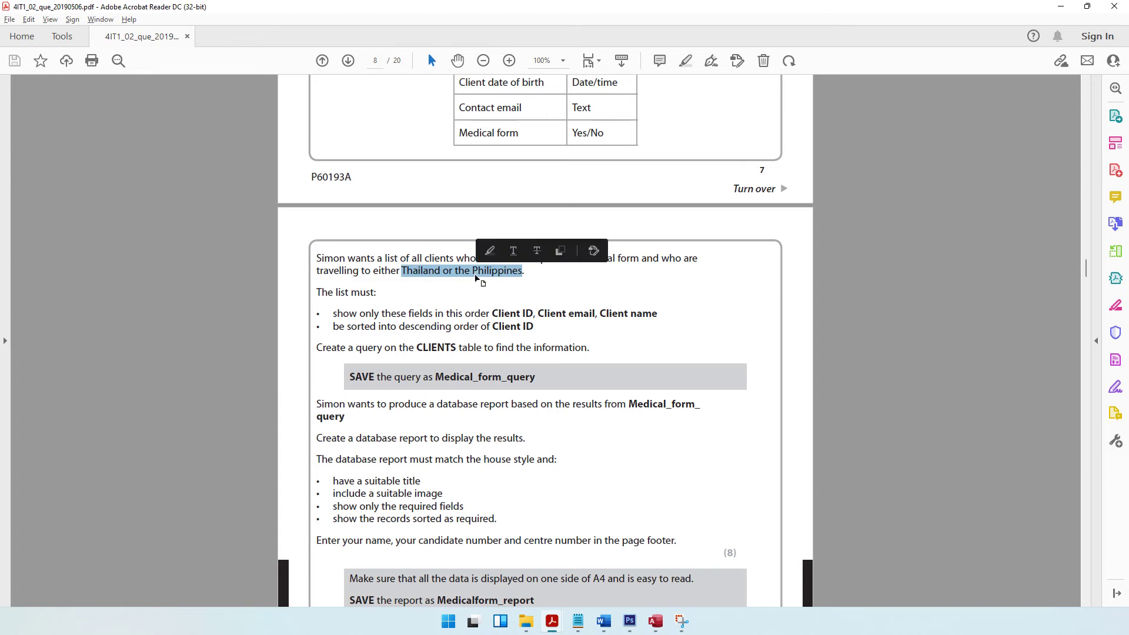
left_click(1059, 8)
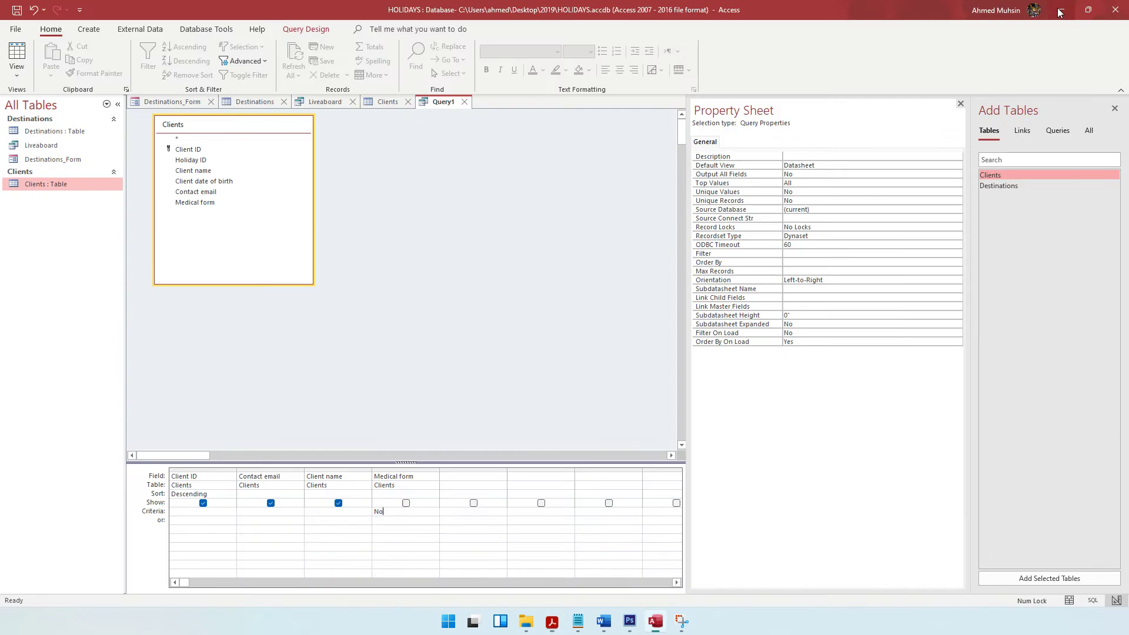
left_click(379, 104)
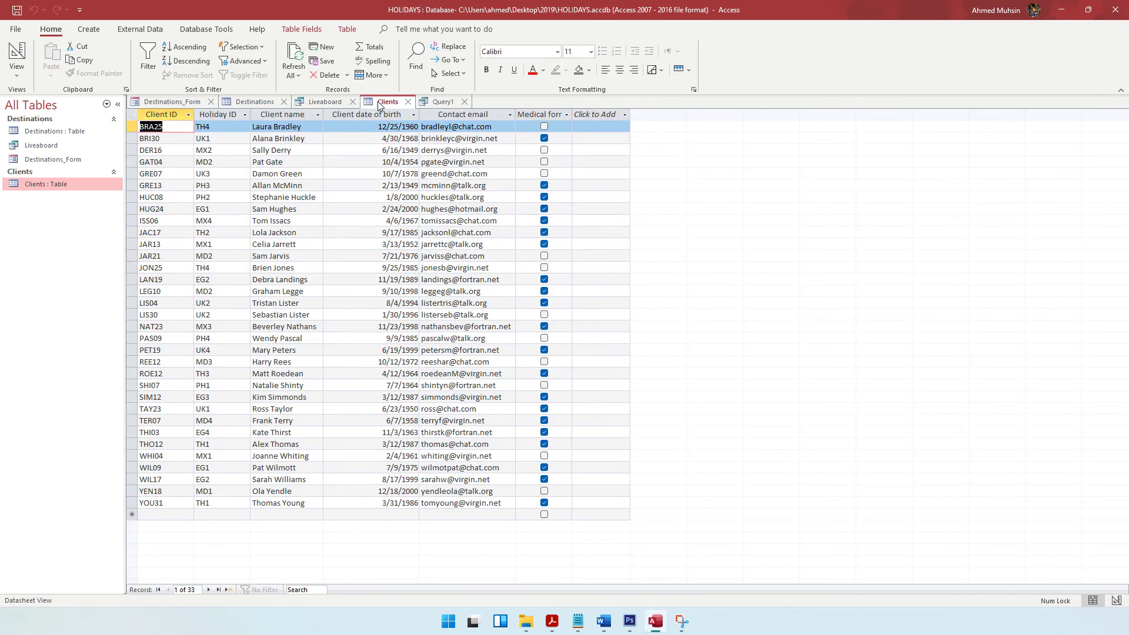
Step: Select the Holiday ID column in the Clients datasheet
left_click(221, 117)
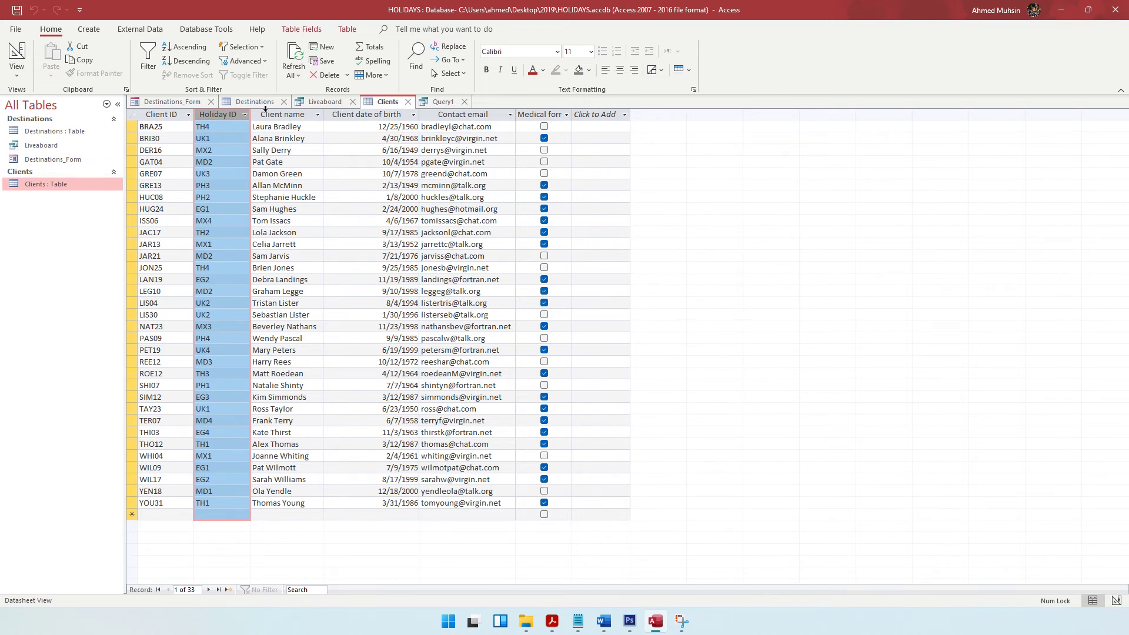
Step: Open the Relationships view and the Destinations table data
left_click(206, 29)
left_click(147, 72)
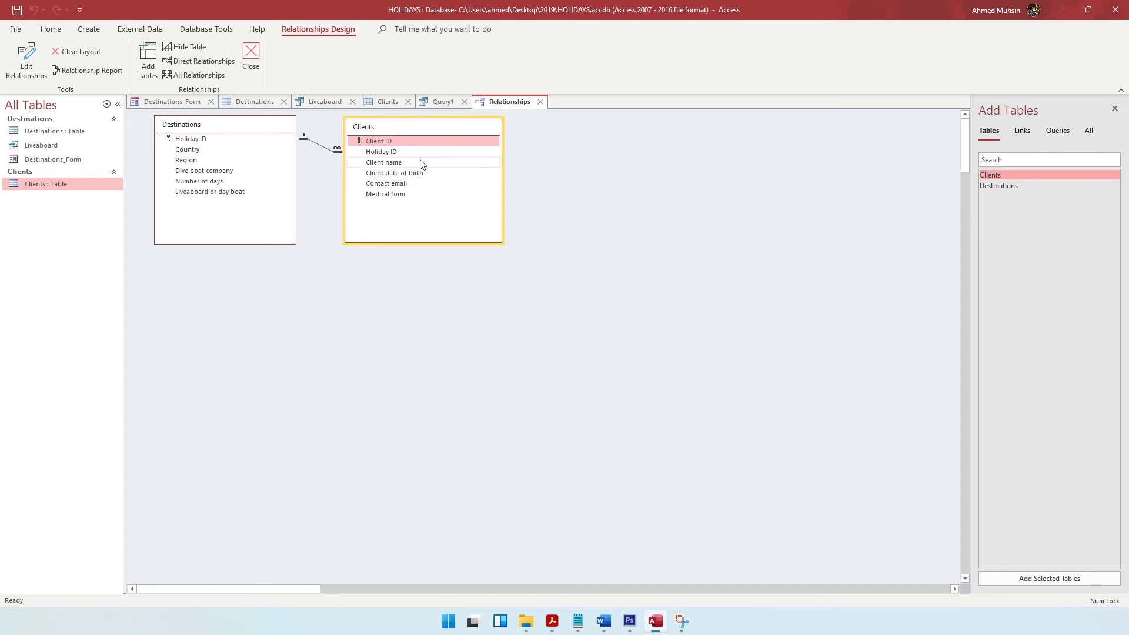
left_click(237, 103)
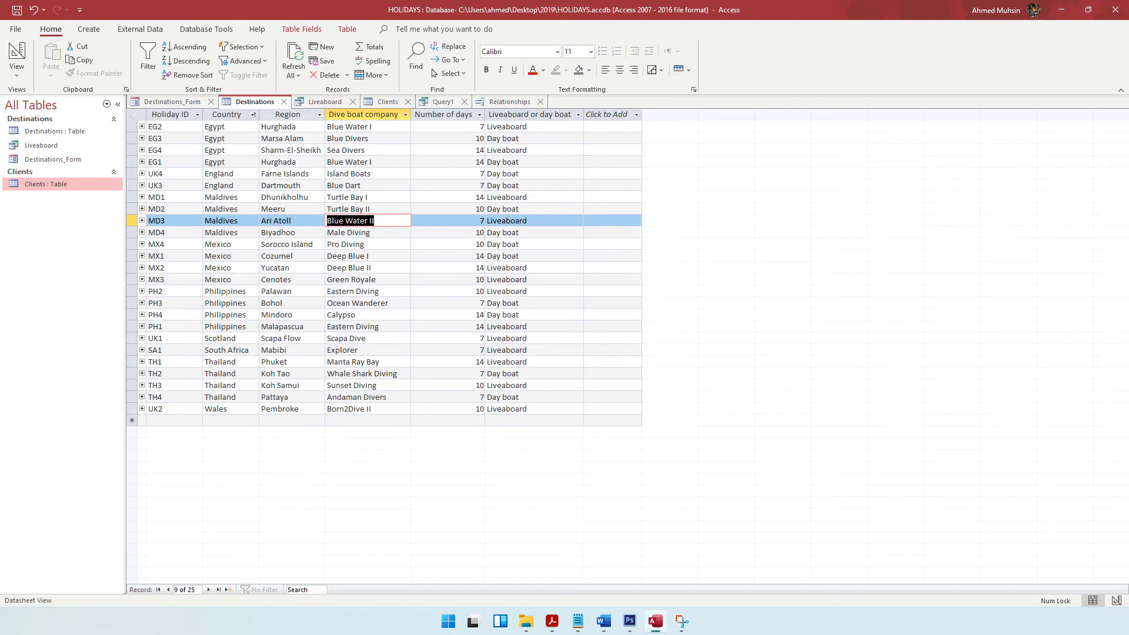
Step: Identify Holiday IDs PH2 (Philippines) and TH1 (Thailand), then return to the Clients data
left_click(226, 291)
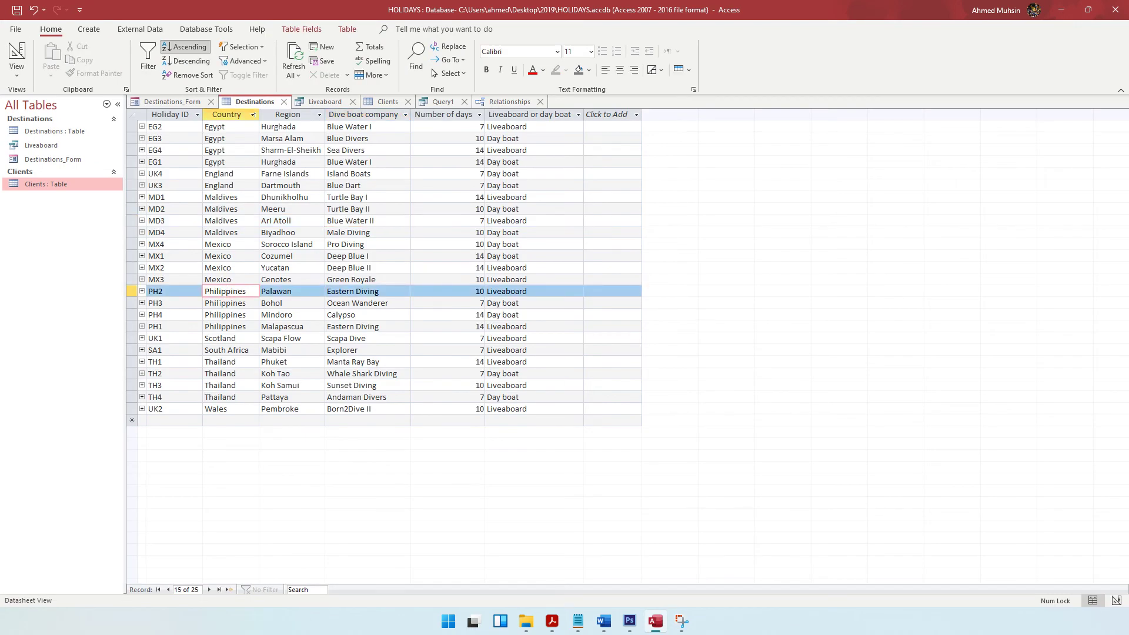
left_click(154, 291)
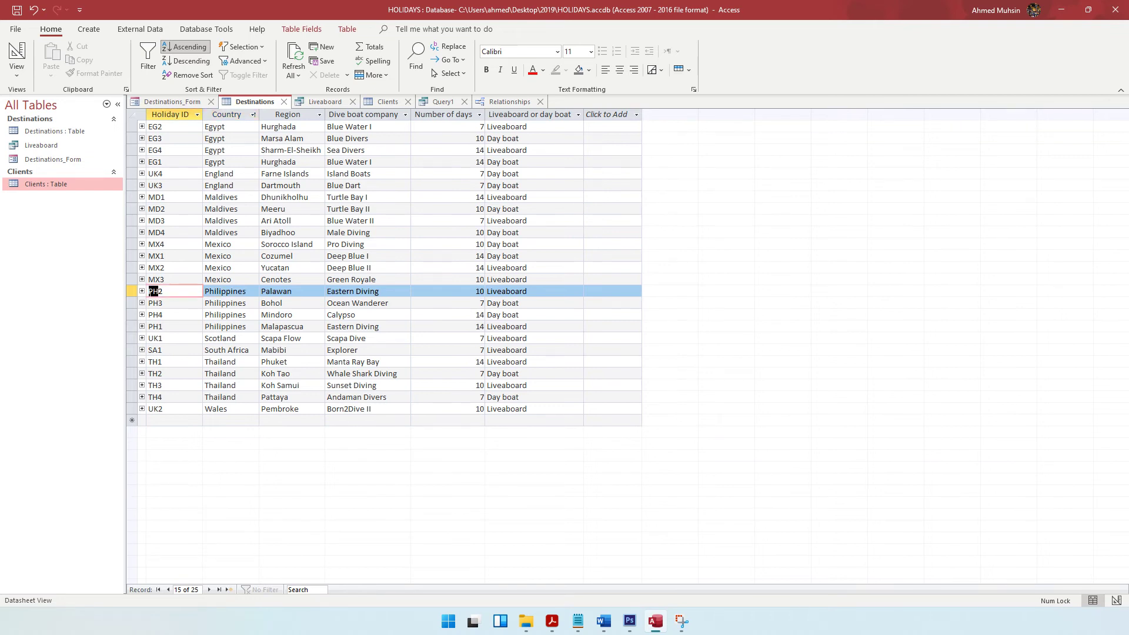
left_click(207, 361)
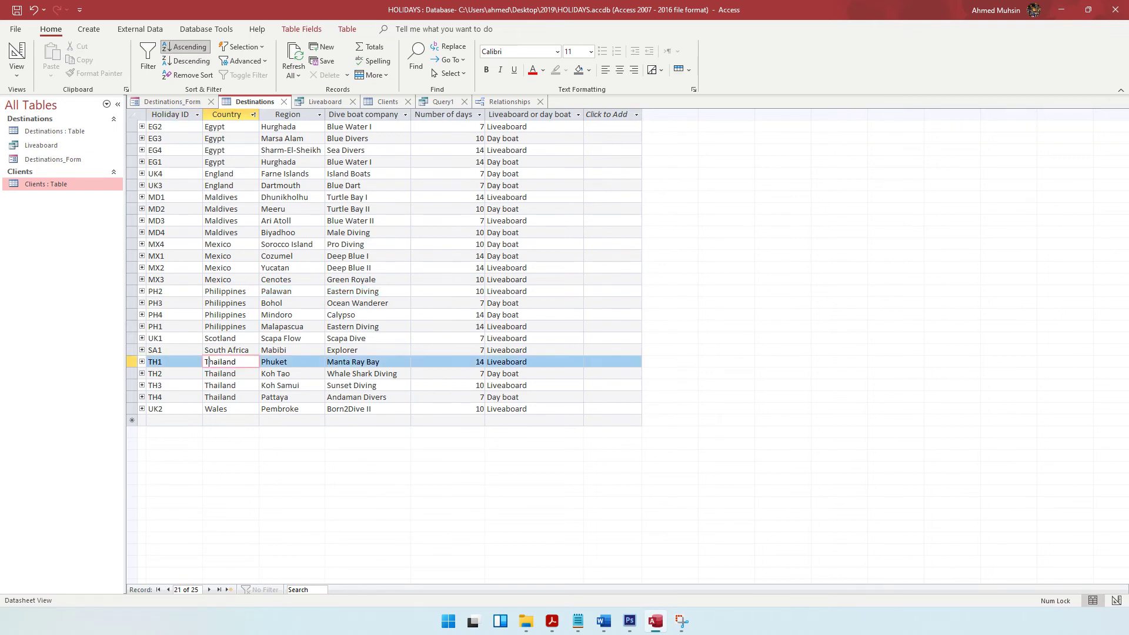
left_click_drag(157, 362, 147, 365)
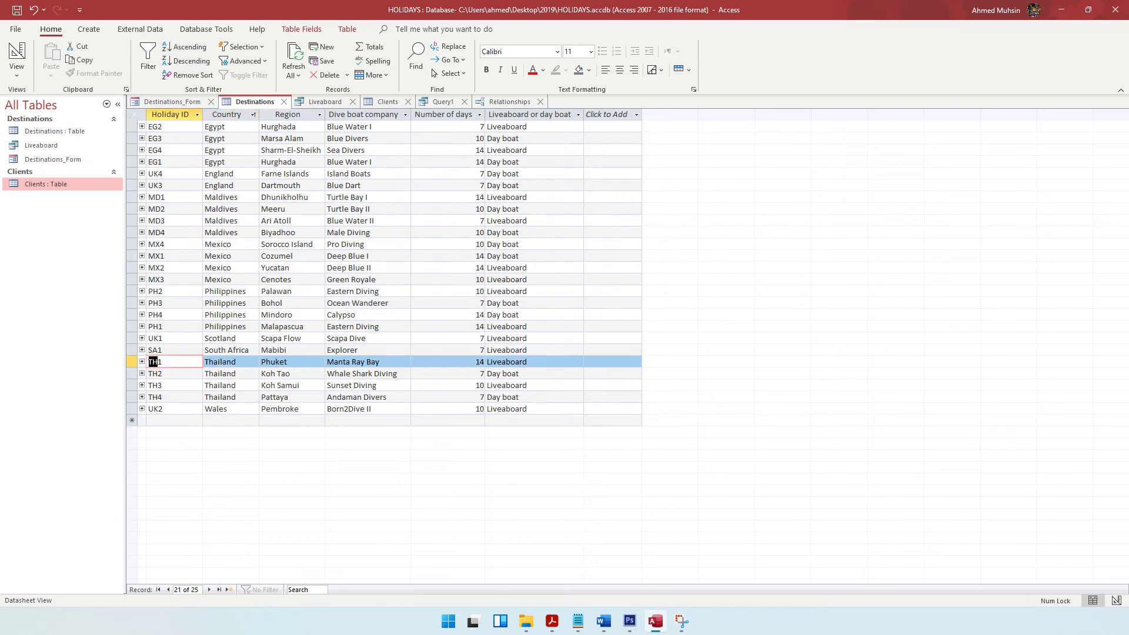
left_click(393, 102)
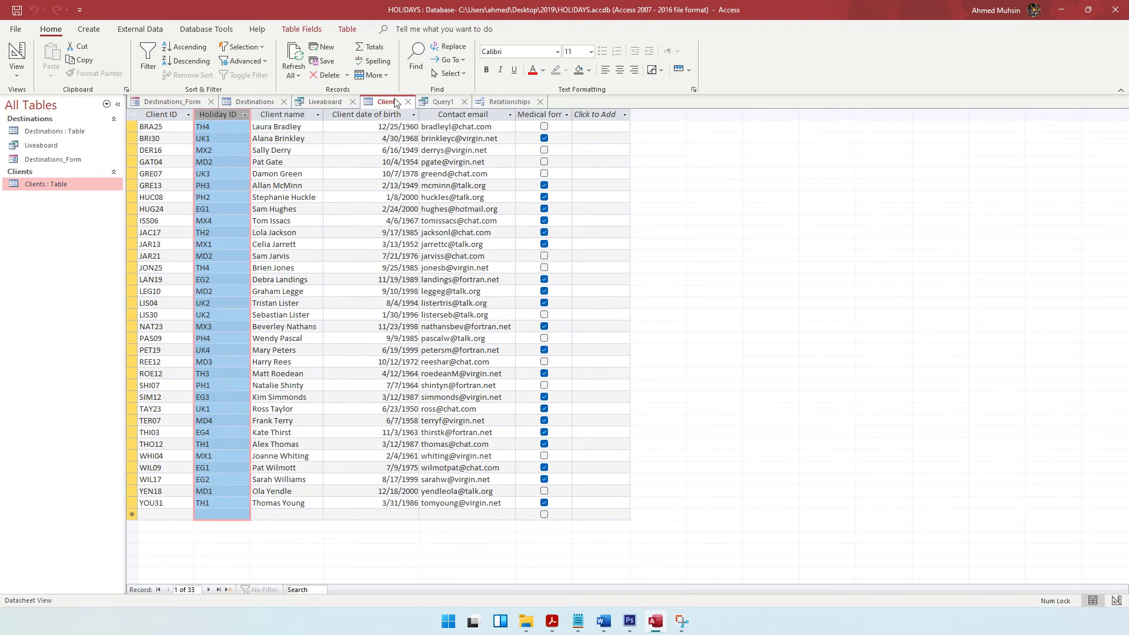
Step: Add Holiday ID to the query as a hidden fifth column
left_click(435, 103)
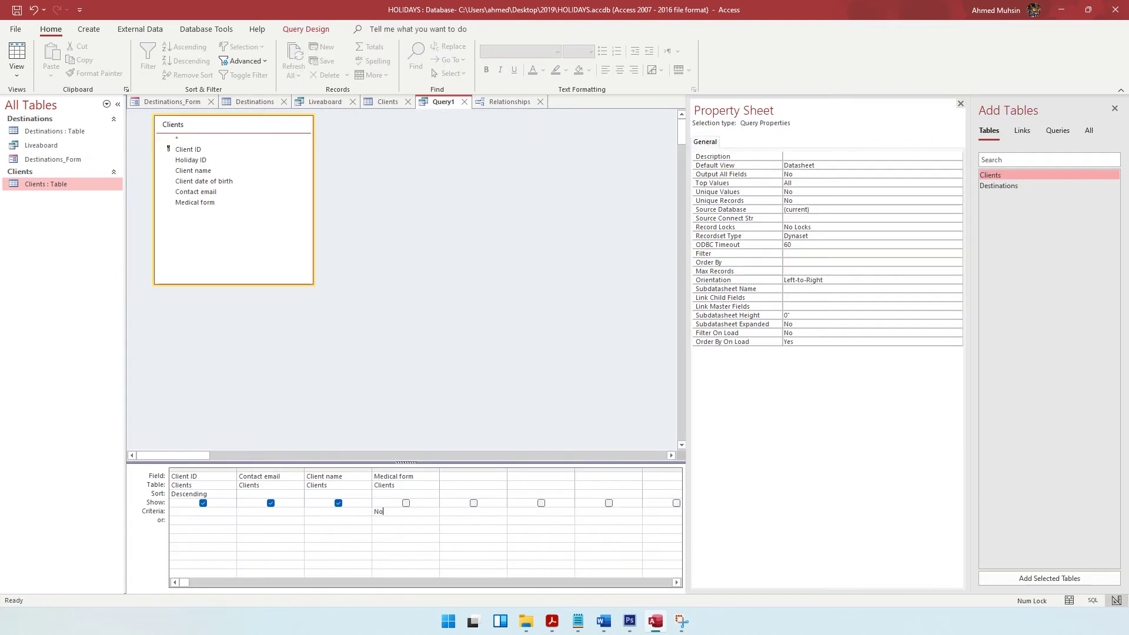
left_click(498, 476)
double_click(206, 162)
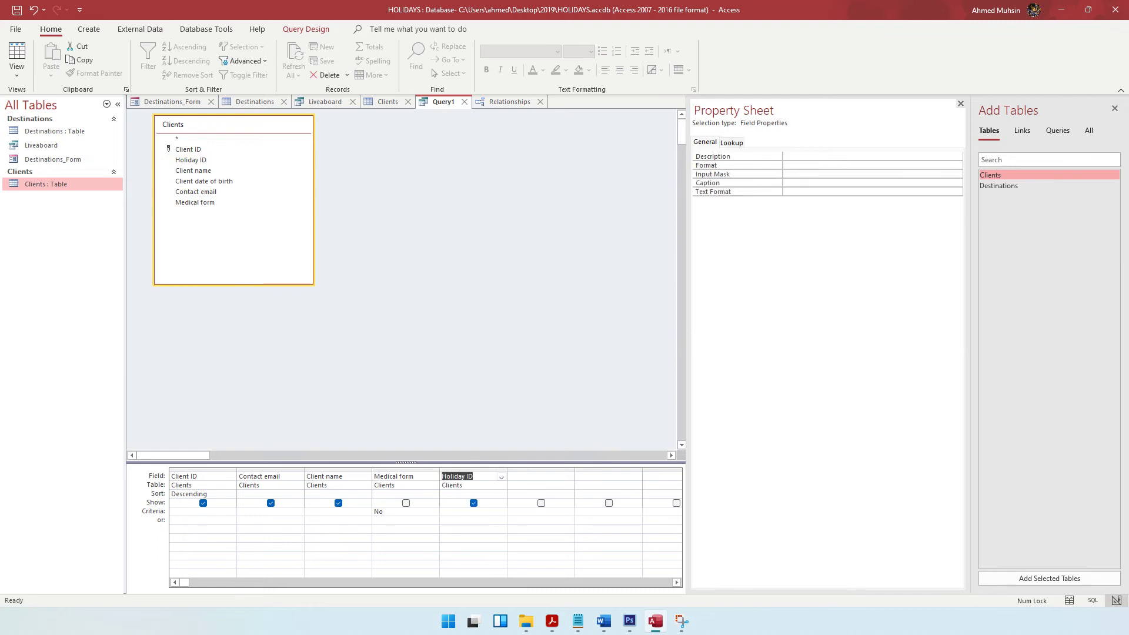
left_click(474, 504)
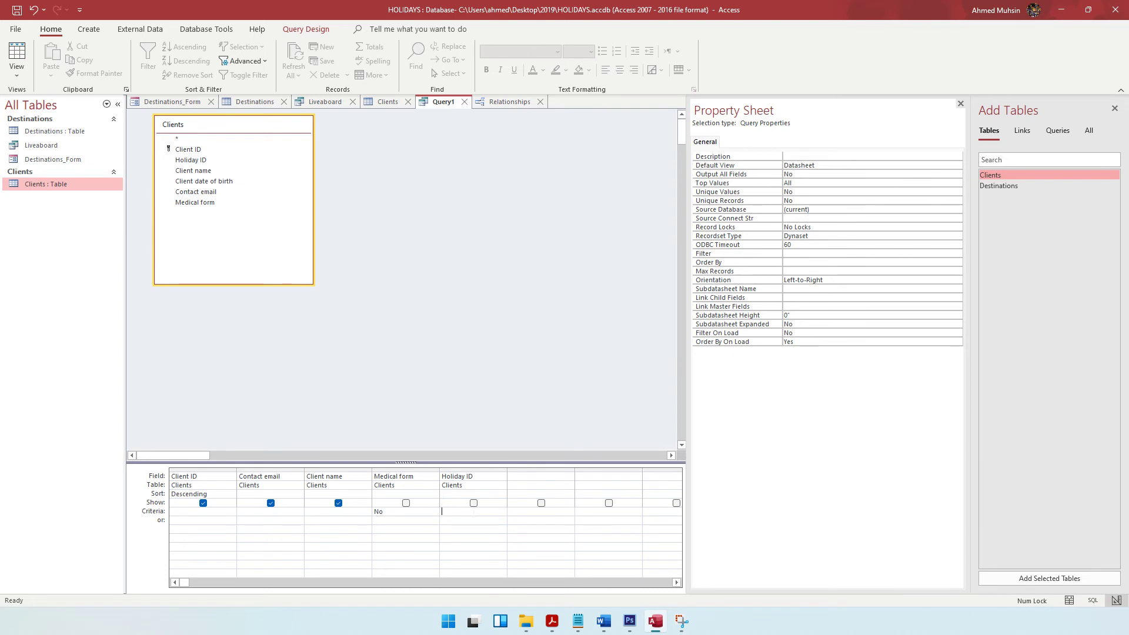
Step: Give Holiday ID the criterion Like "TH*" Or Like "PH*" and widen its column
type("TH")
type("** or PH**")
left_click(383, 512)
left_click_drag(507, 471, 570, 478)
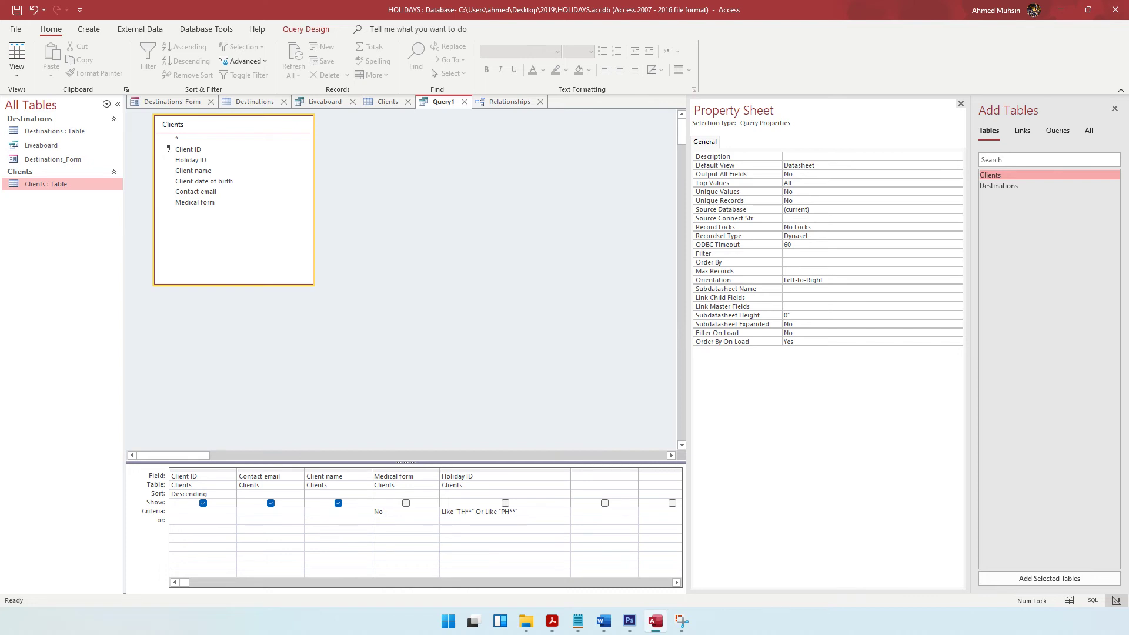
left_click(551, 622)
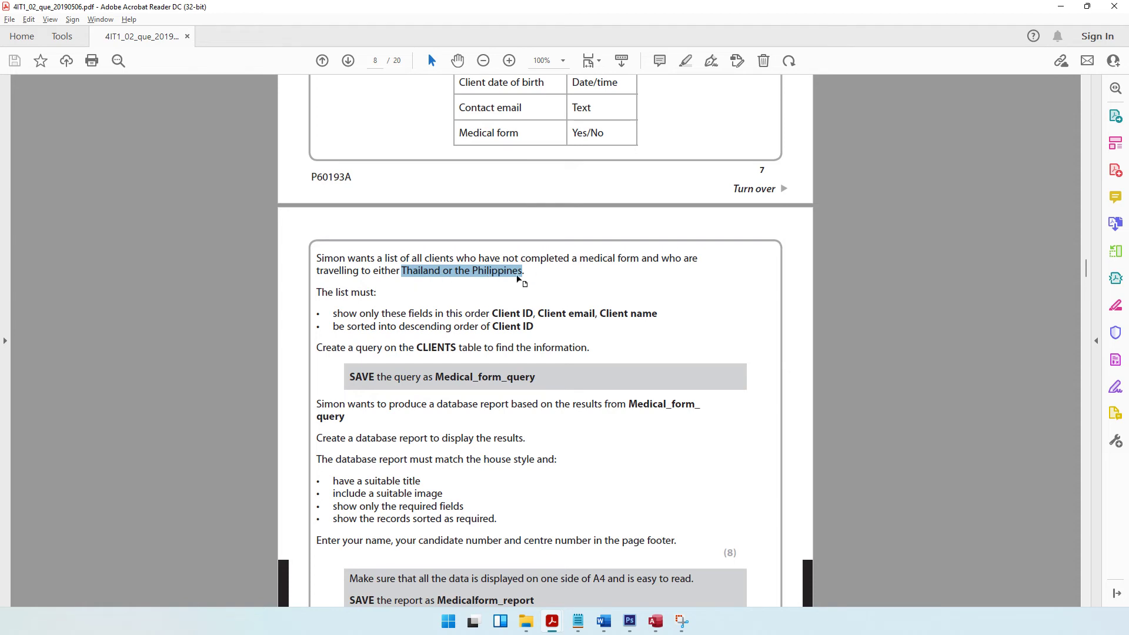
Step: Locate the exam paper's instruction to save the query as Medical_form_query
left_click(1062, 7)
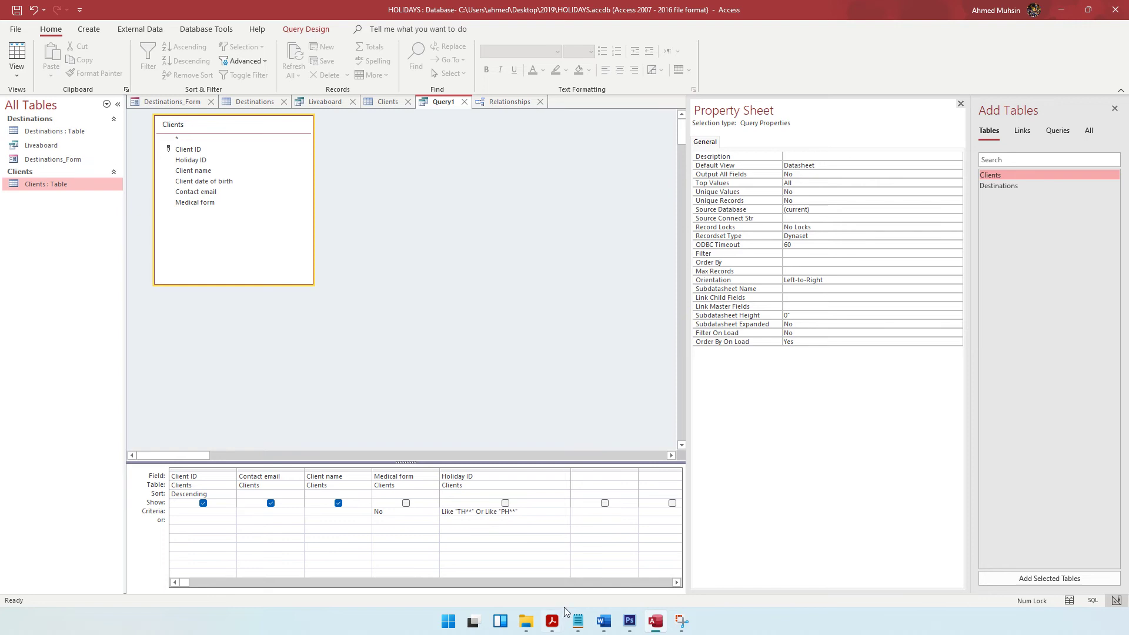
left_click(545, 540)
left_click_drag(375, 329, 522, 328)
left_click_drag(414, 348, 540, 369)
left_click(392, 377)
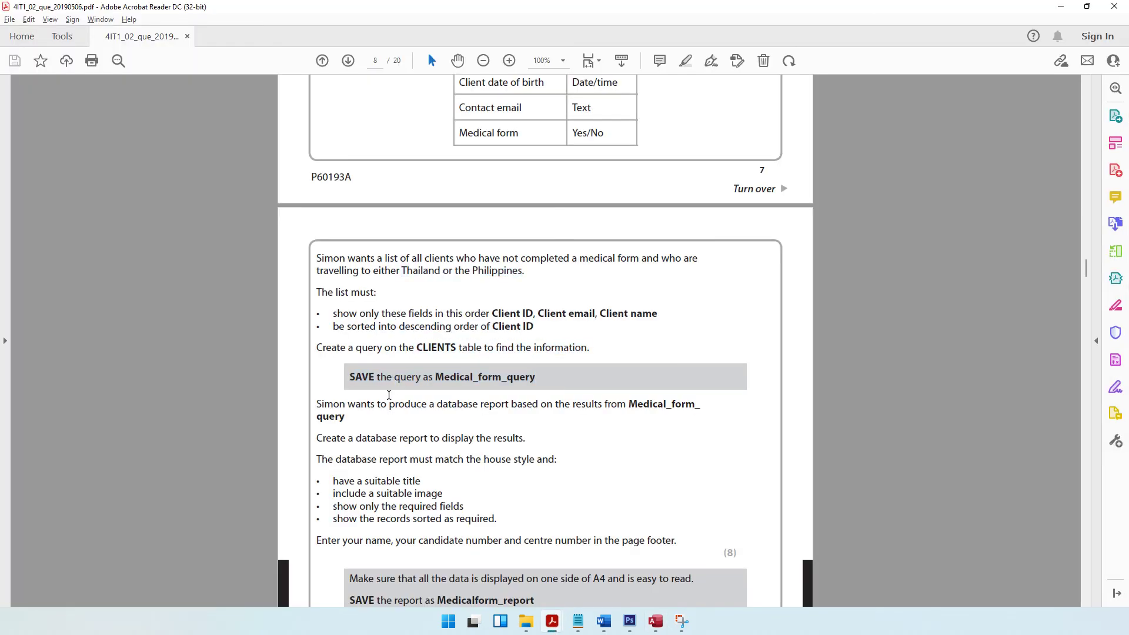
left_click_drag(360, 376, 546, 381)
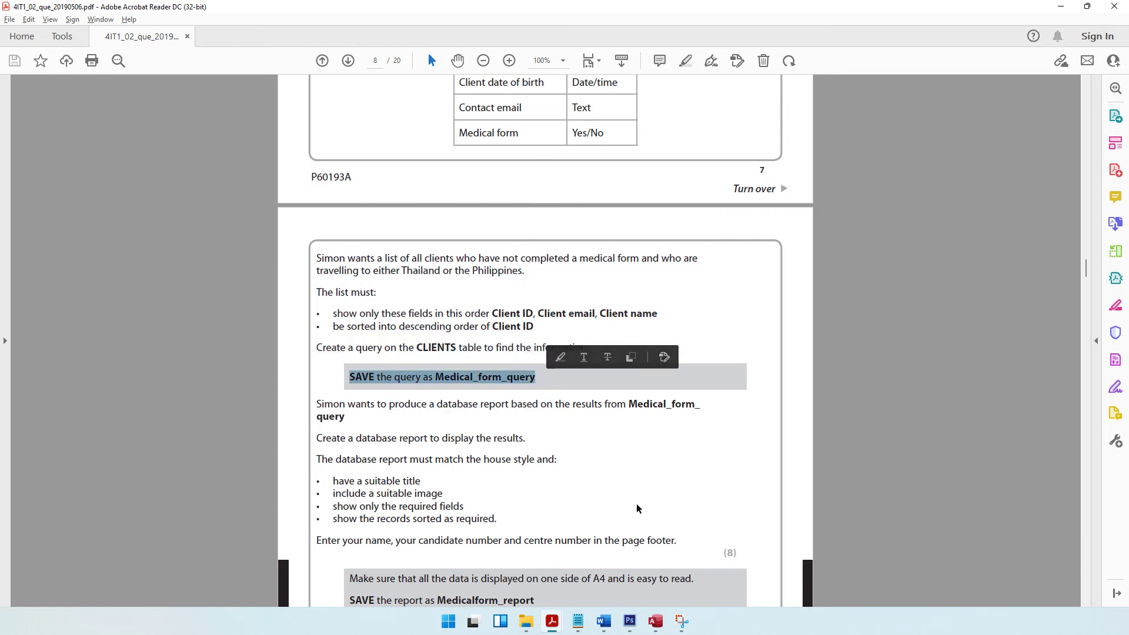
left_click(655, 621)
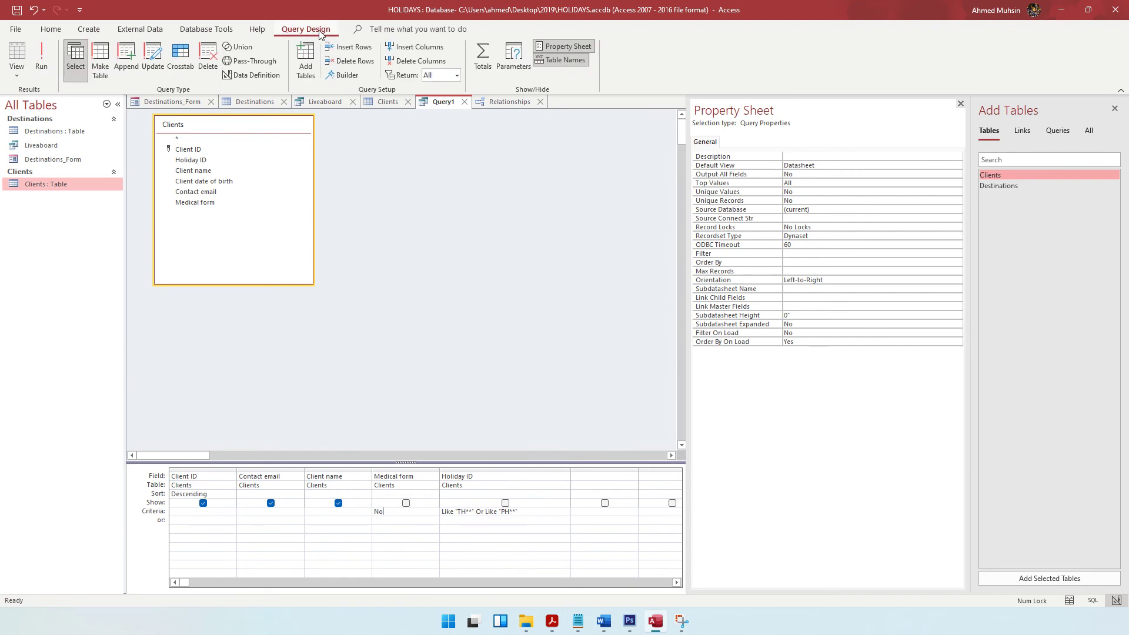
Step: Run the client query and compare its results against the exam paper
left_click(37, 68)
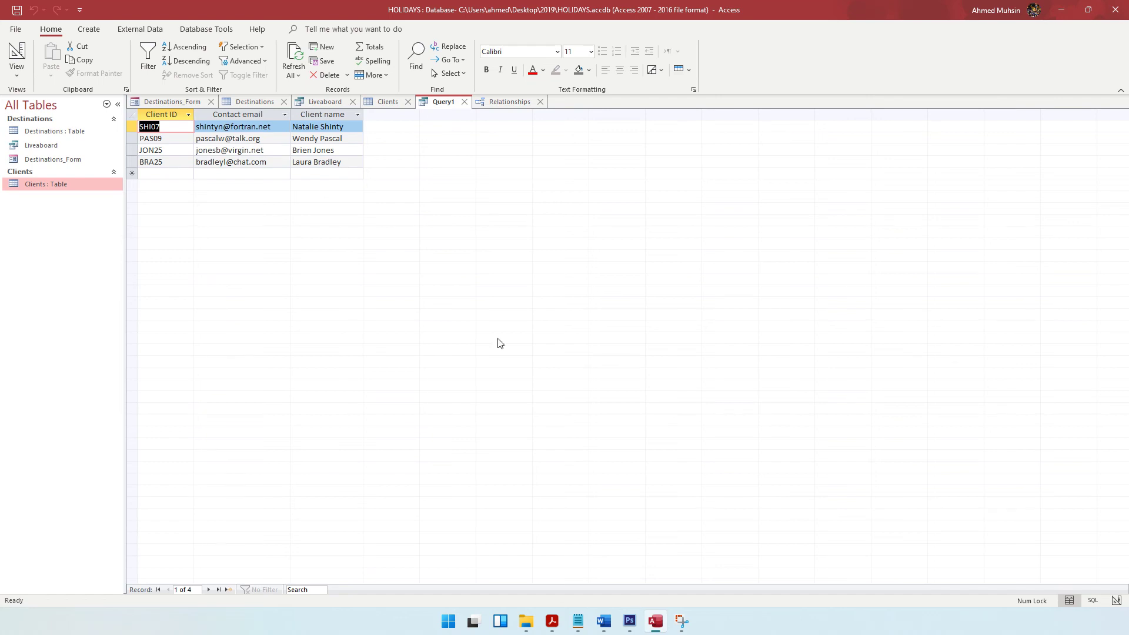
left_click(553, 624)
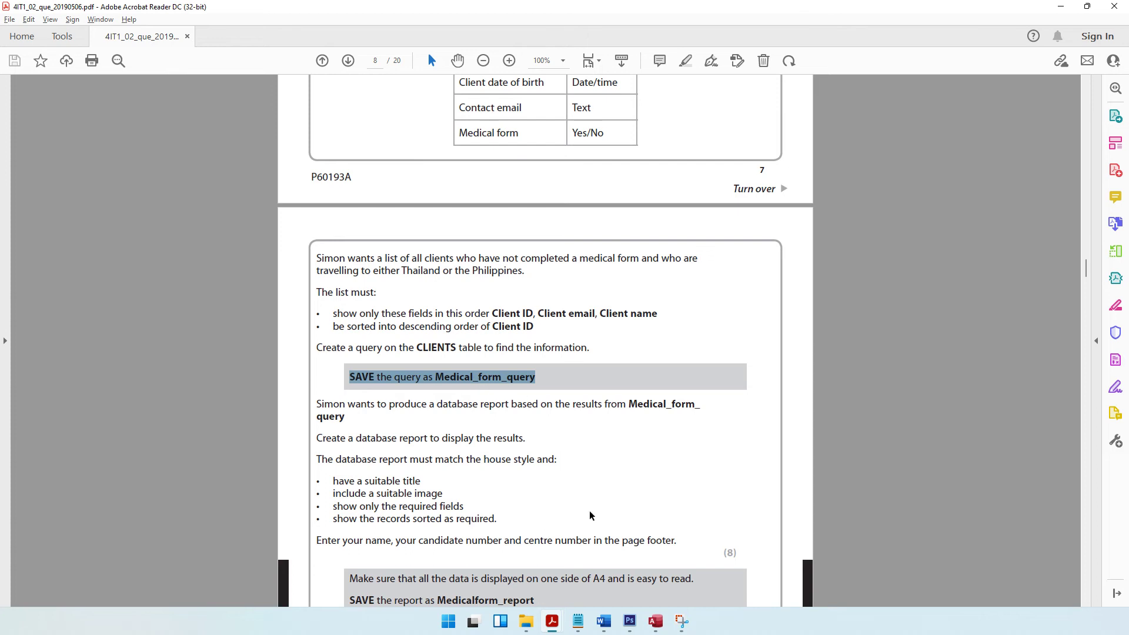
left_click(655, 621)
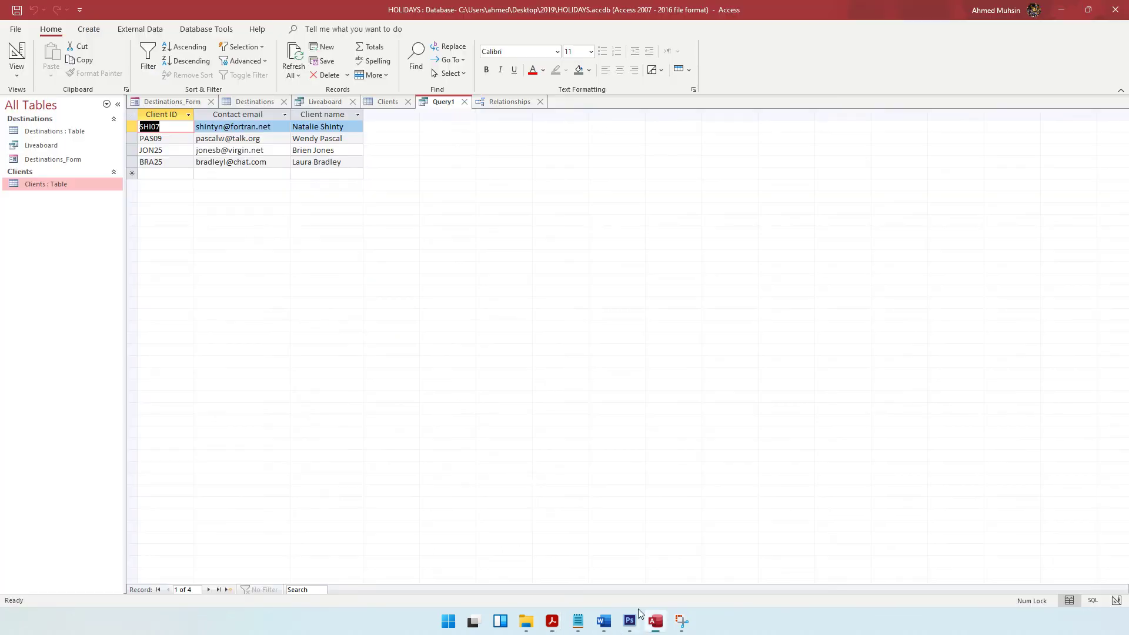
Step: Save the query as Medical_form_query and select it in the Navigation Pane
left_click(17, 10)
type("M")
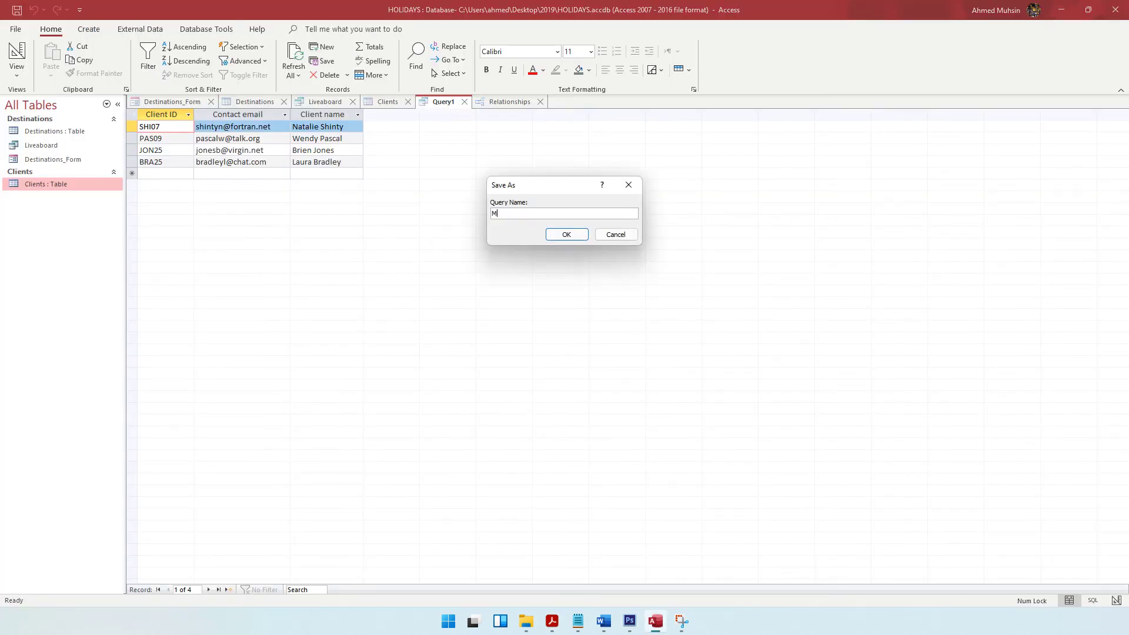
type("edical_form_query")
left_click(555, 239)
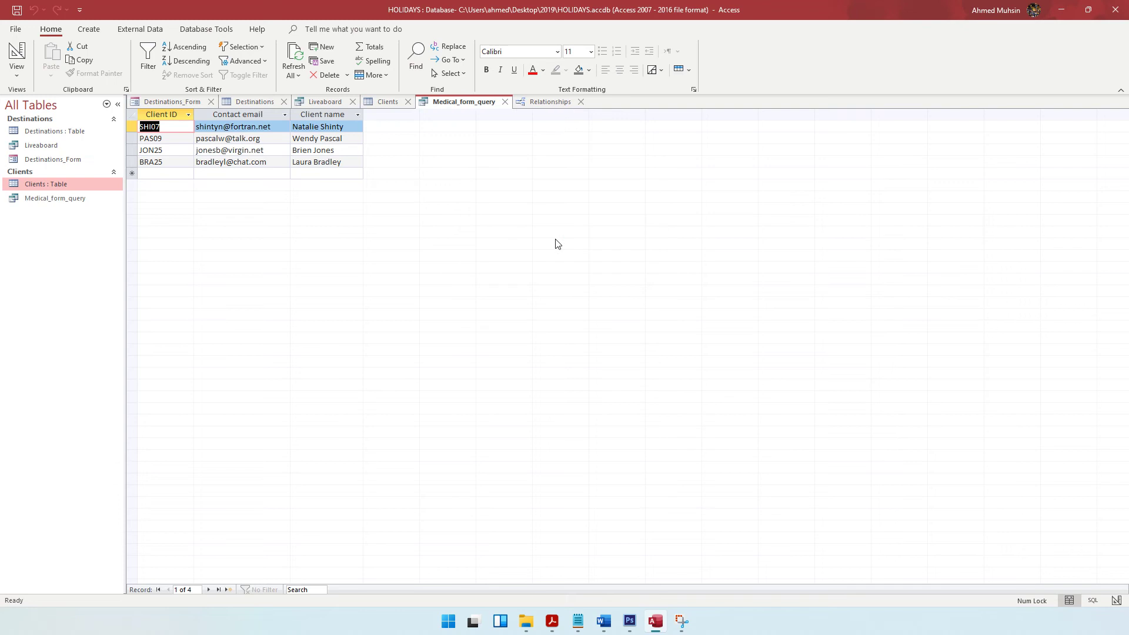
left_click(76, 201)
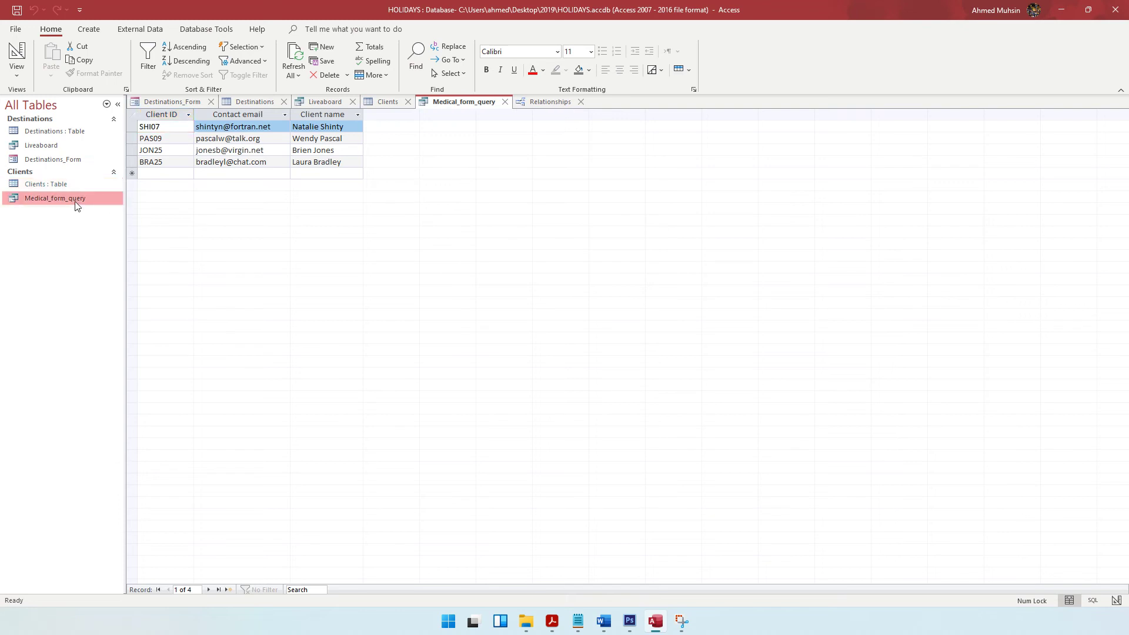
left_click(552, 621)
scroll(491, 433, "down", 4)
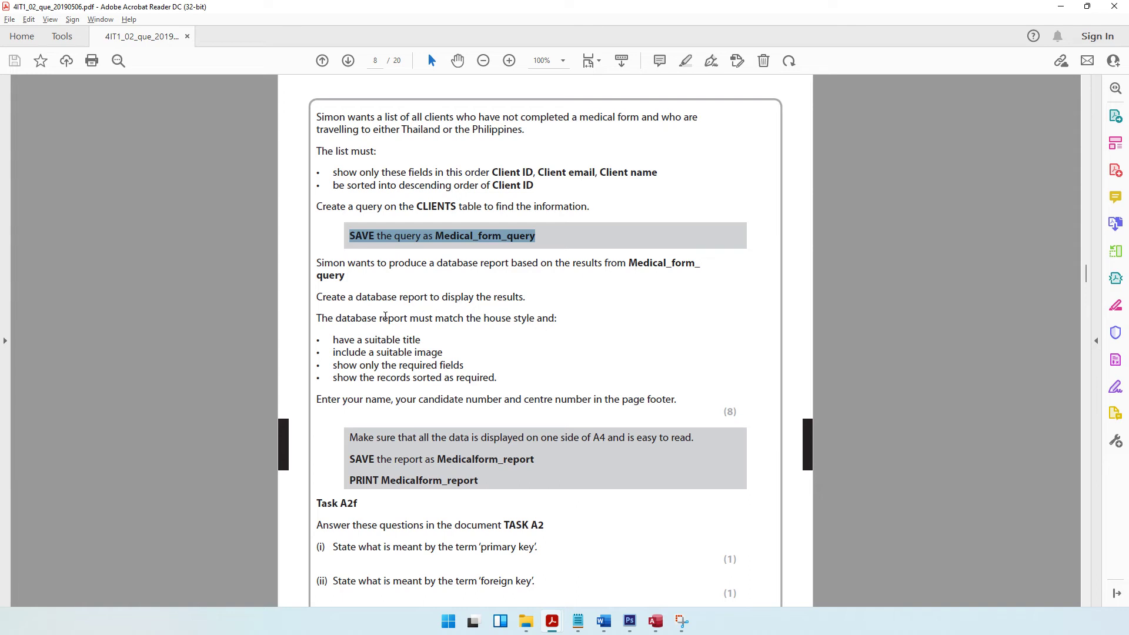
left_click_drag(379, 319, 540, 322)
left_click_drag(377, 352, 410, 378)
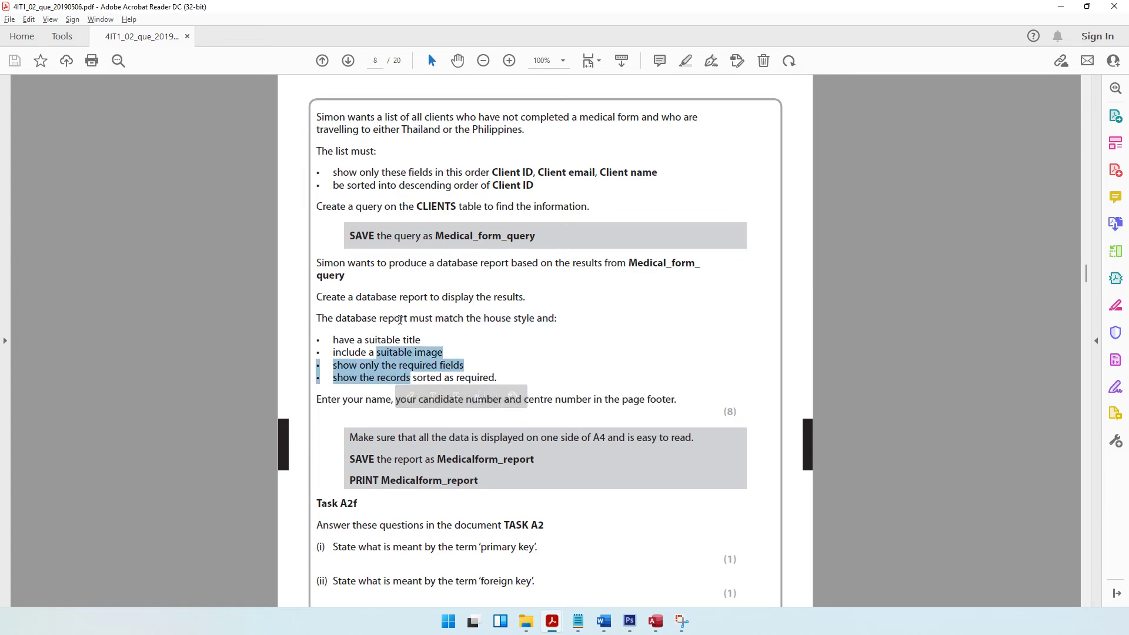
left_click_drag(378, 319, 429, 323)
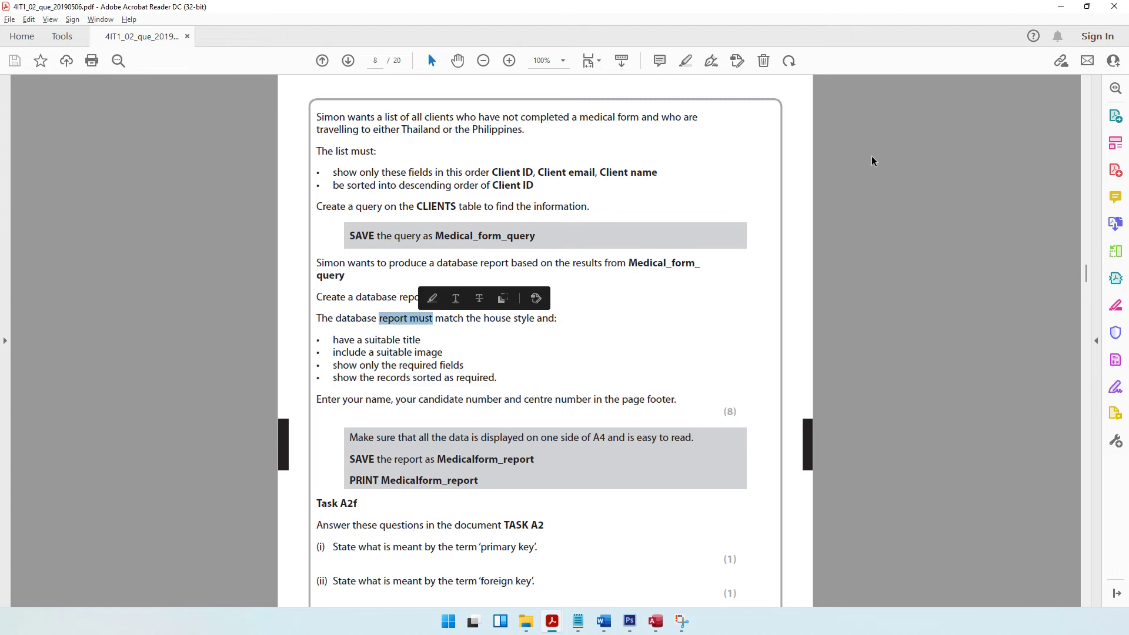
left_click(1061, 7)
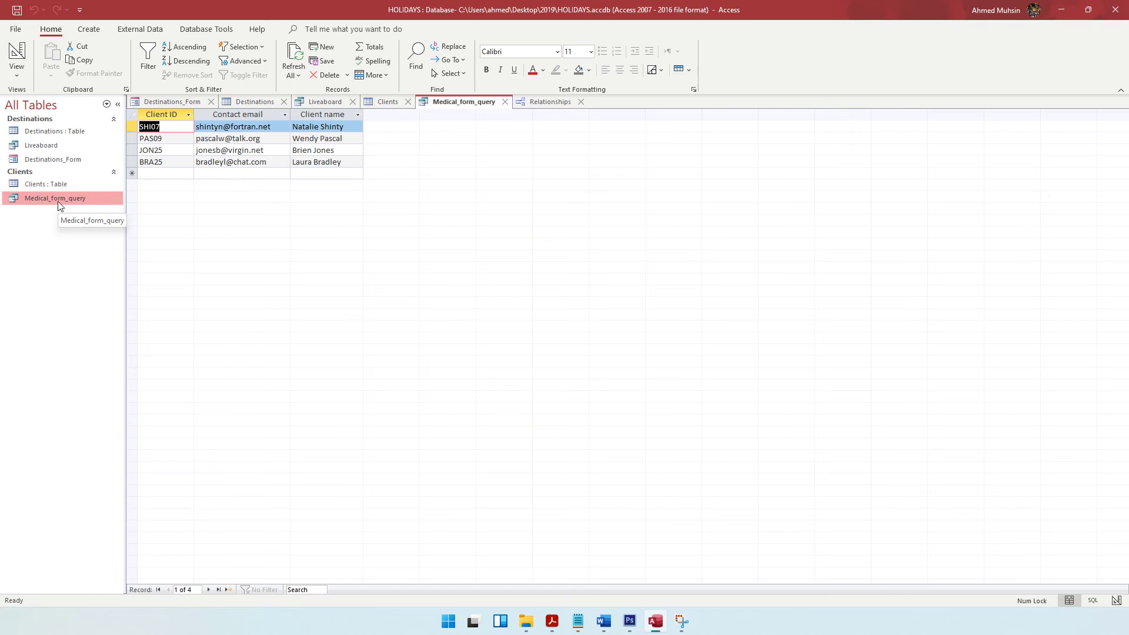
Step: Build a basic report from Medical_form_query, checking the house style rule that headings are bold italic
left_click(94, 30)
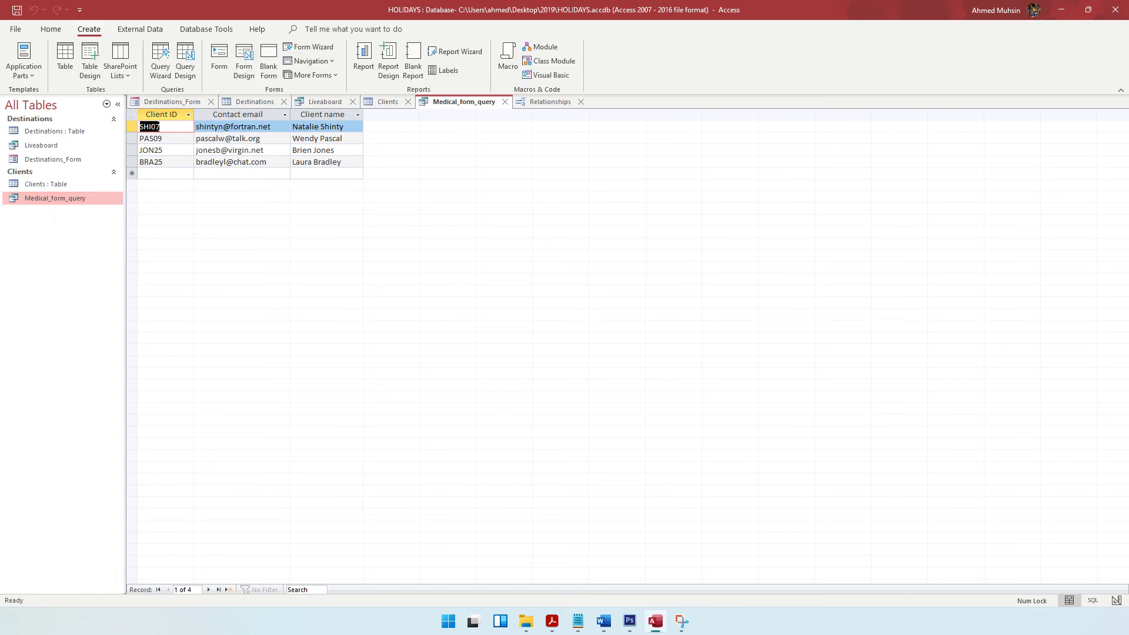
left_click(365, 59)
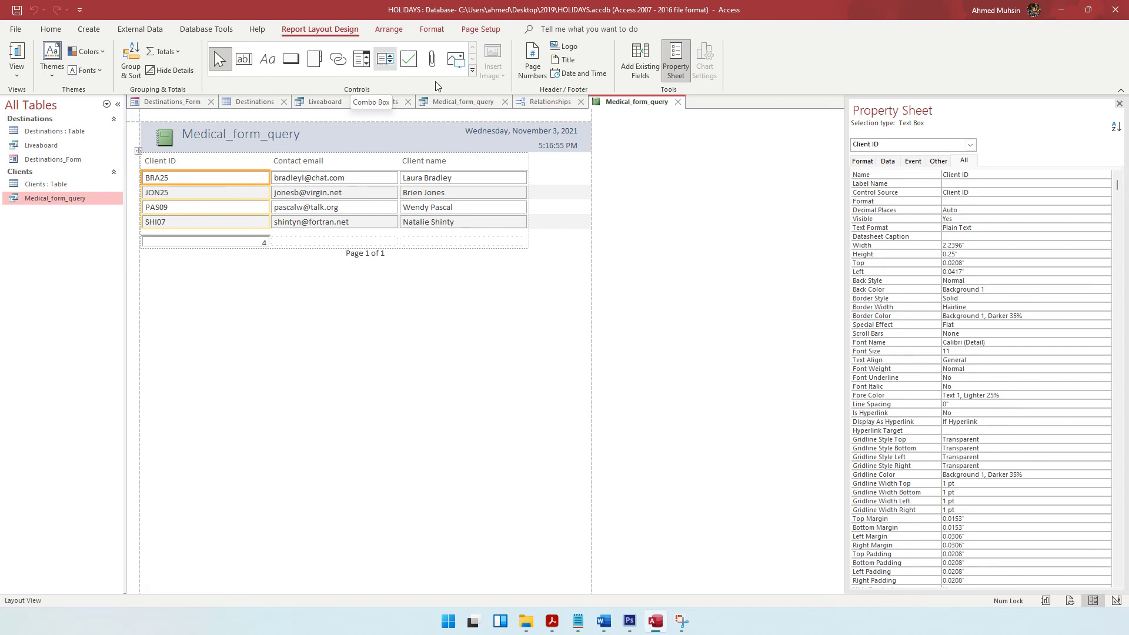
left_click(551, 622)
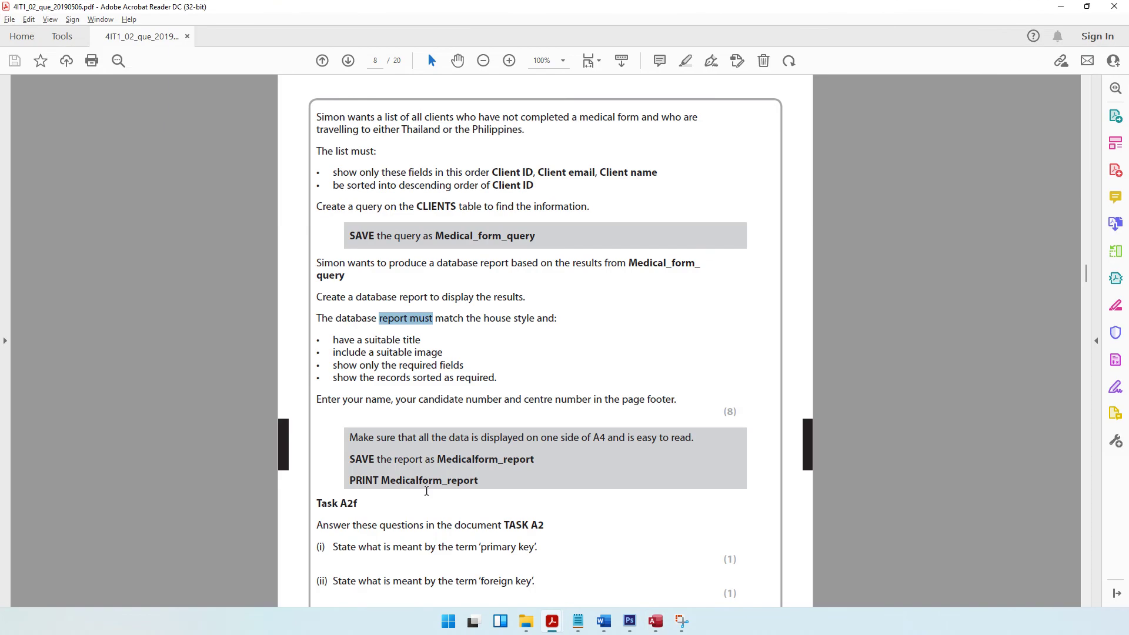
left_click_drag(484, 321, 533, 323)
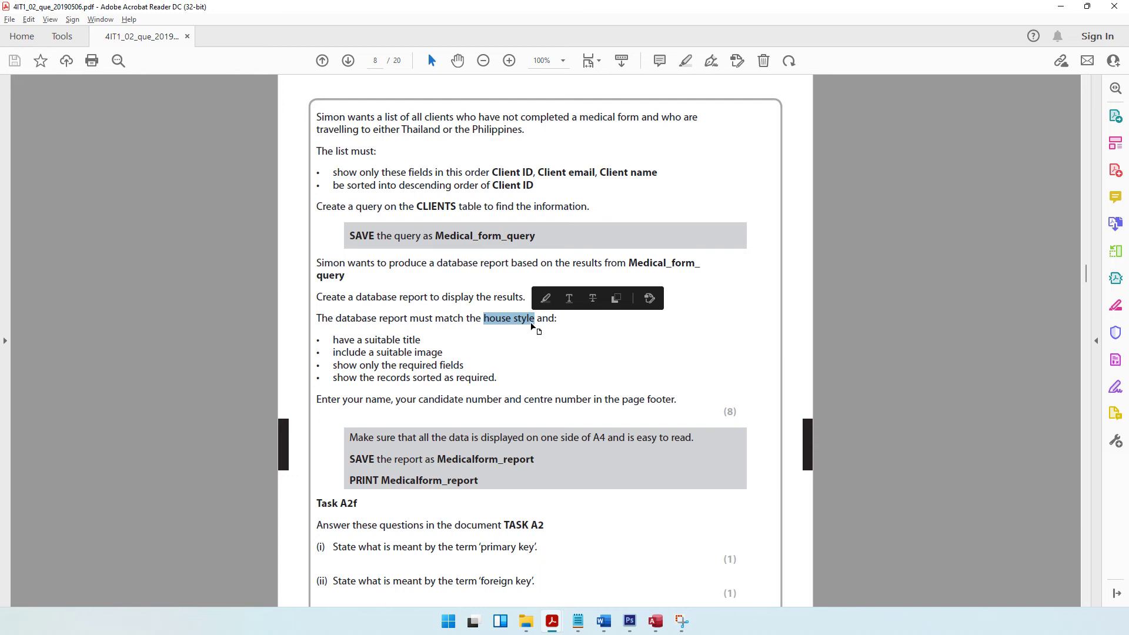
scroll(575, 285, "up", 10)
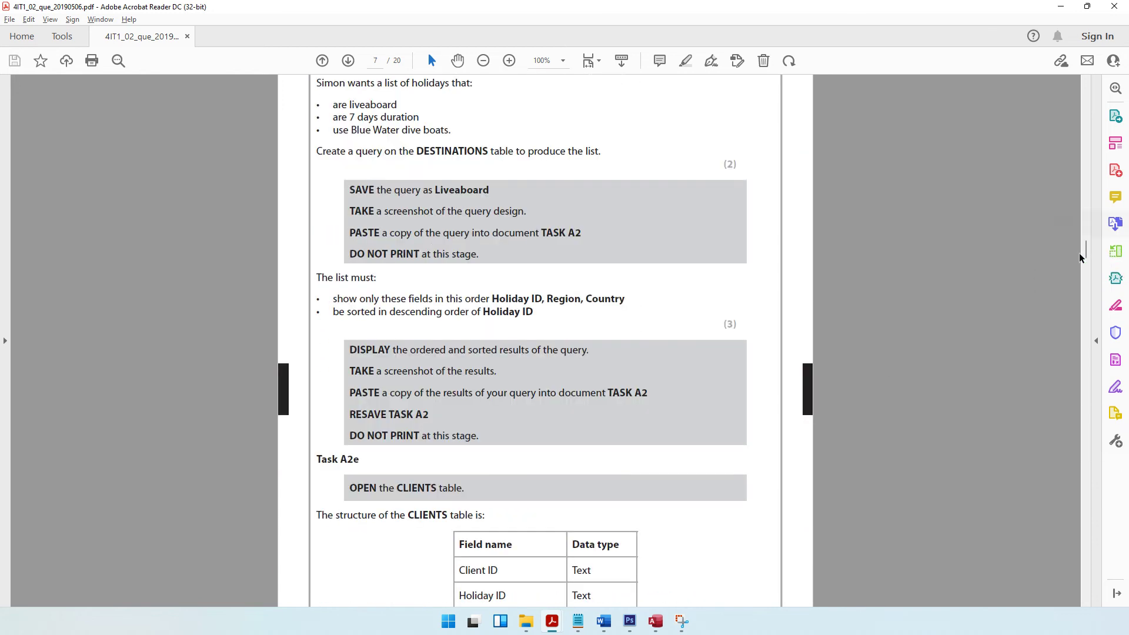
left_click_drag(1087, 250, 1089, 157)
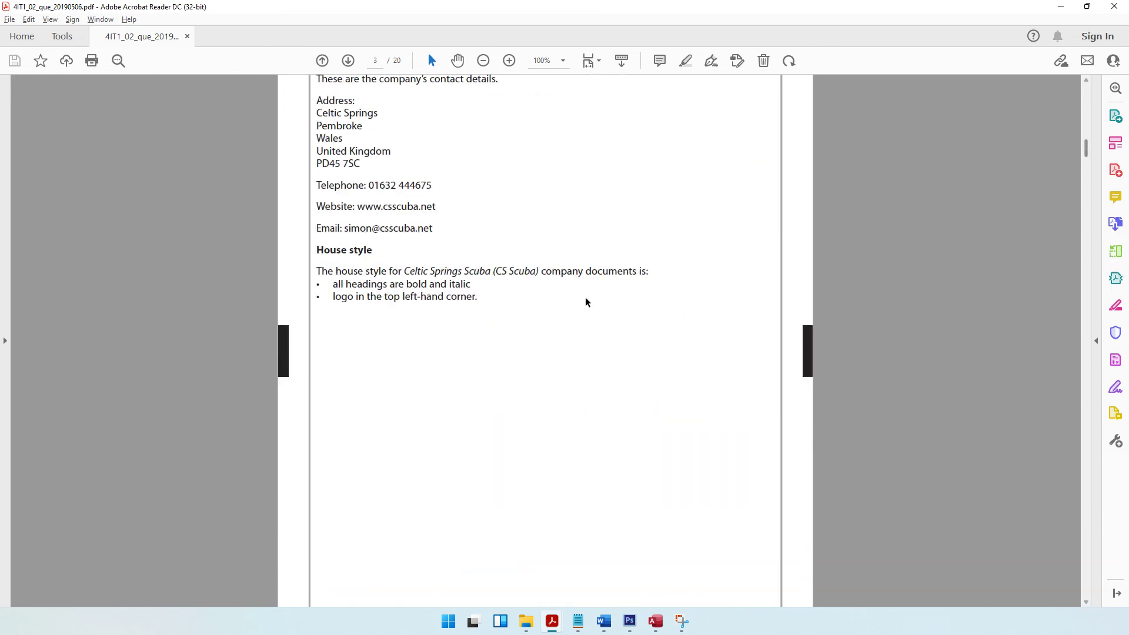
left_click_drag(346, 284, 471, 284)
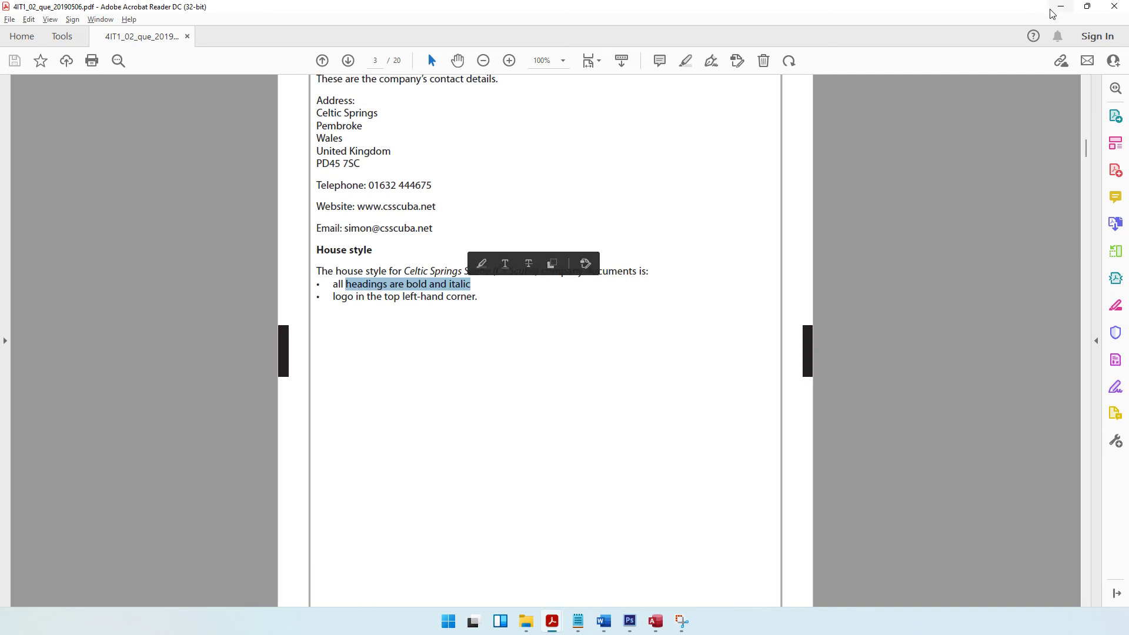
left_click(1061, 5)
left_click(201, 139)
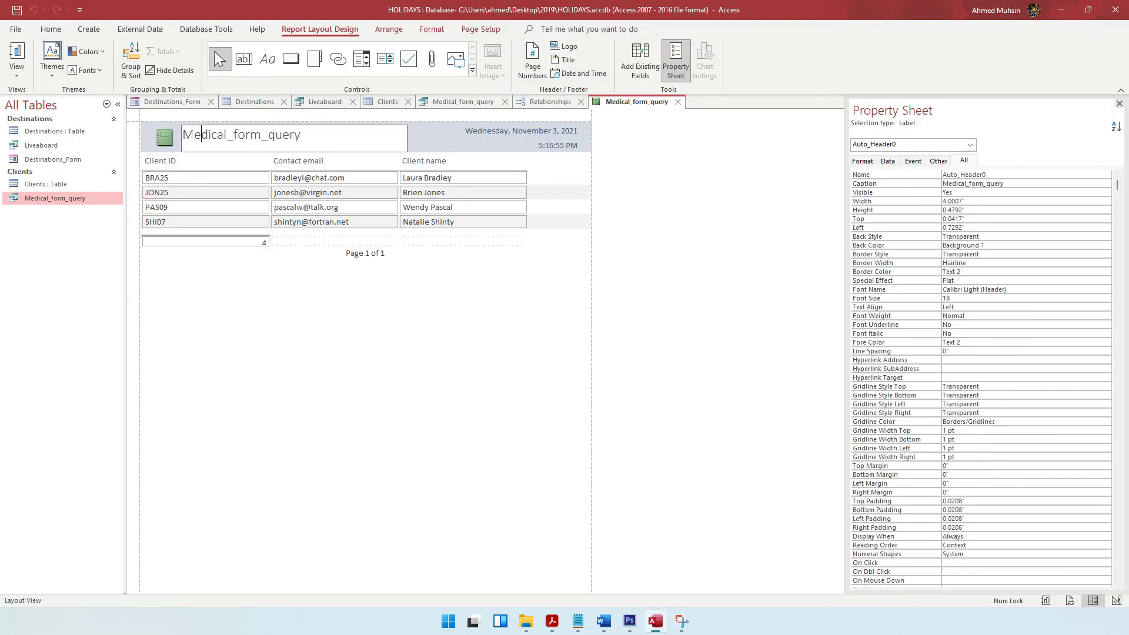
Step: Make the Medical_form_query report title bold and italic
left_click_drag(183, 135, 301, 134)
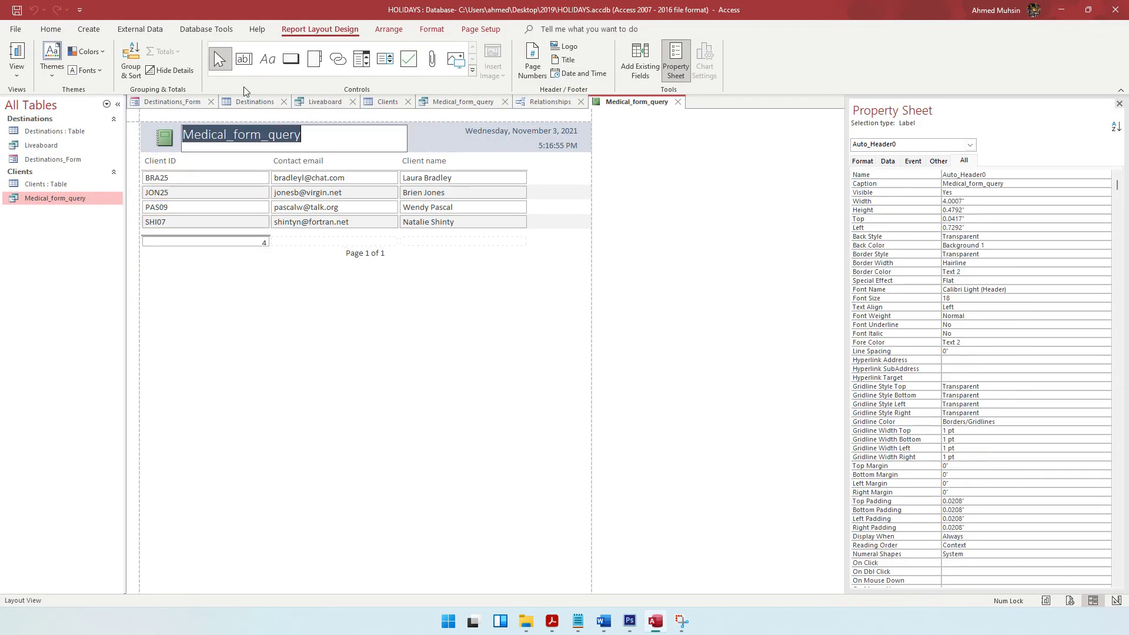
left_click(440, 31)
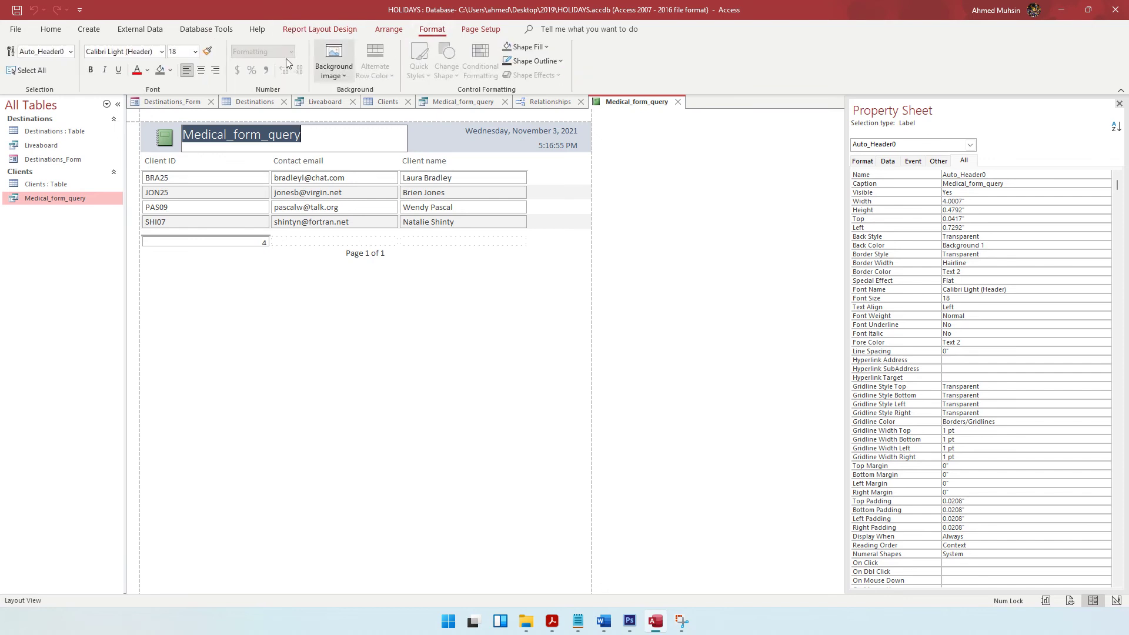
left_click(92, 70)
left_click(104, 70)
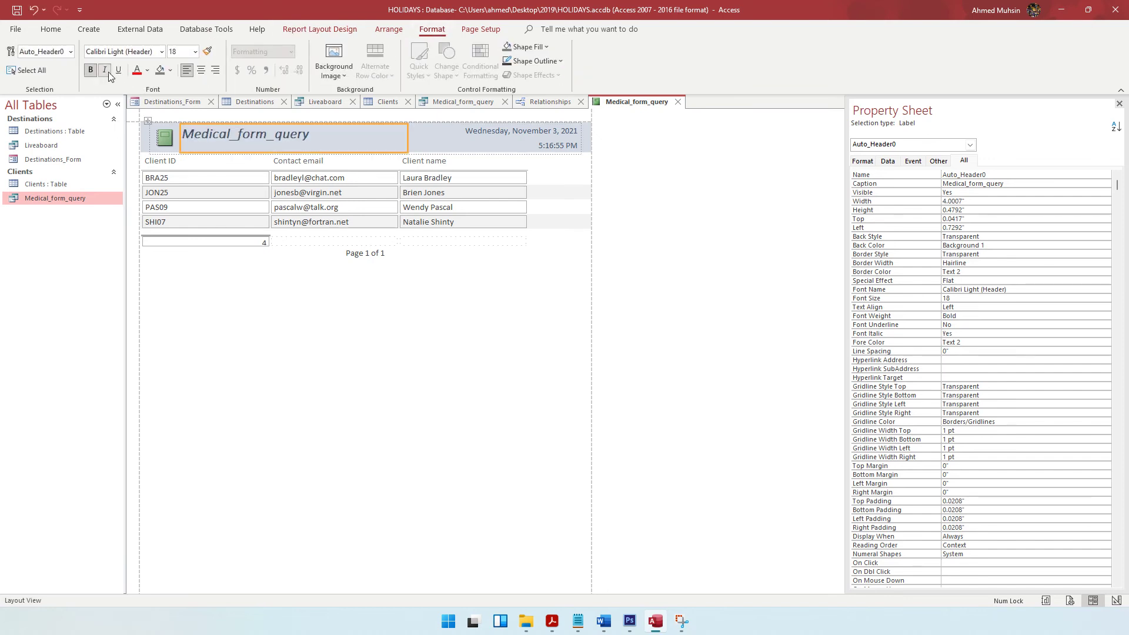
Step: Check the logo position rule in the task paper, keeping the default header logo
left_click(552, 621)
left_click(357, 298)
left_click_drag(375, 301, 477, 300)
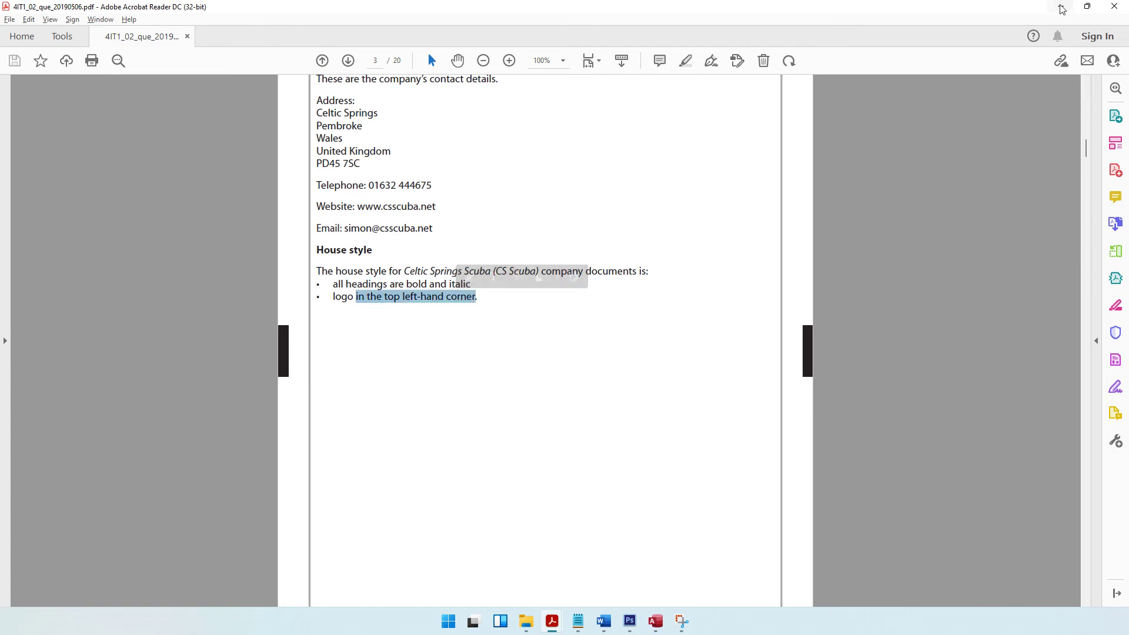
key("alt+Tab")
left_click(165, 139)
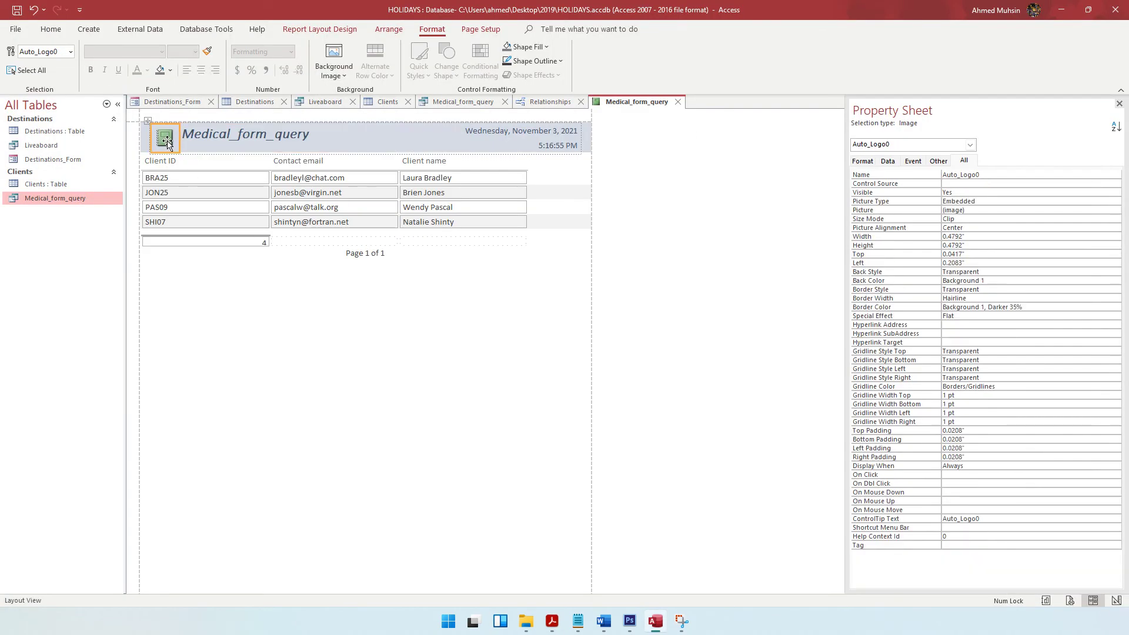
key("Delete")
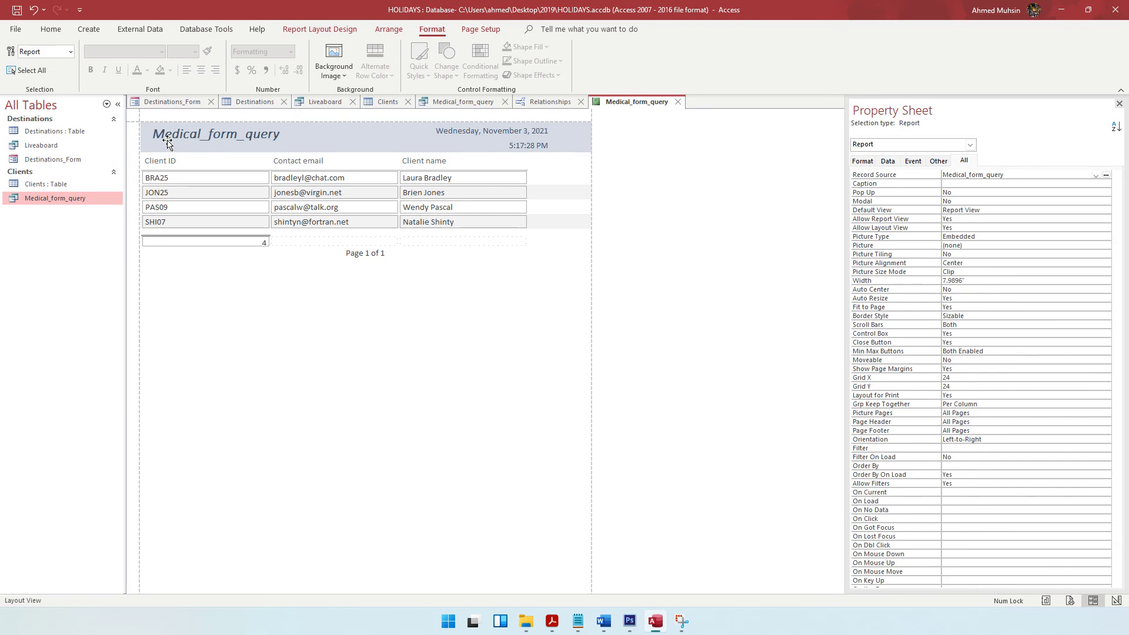
key("ctrl+z")
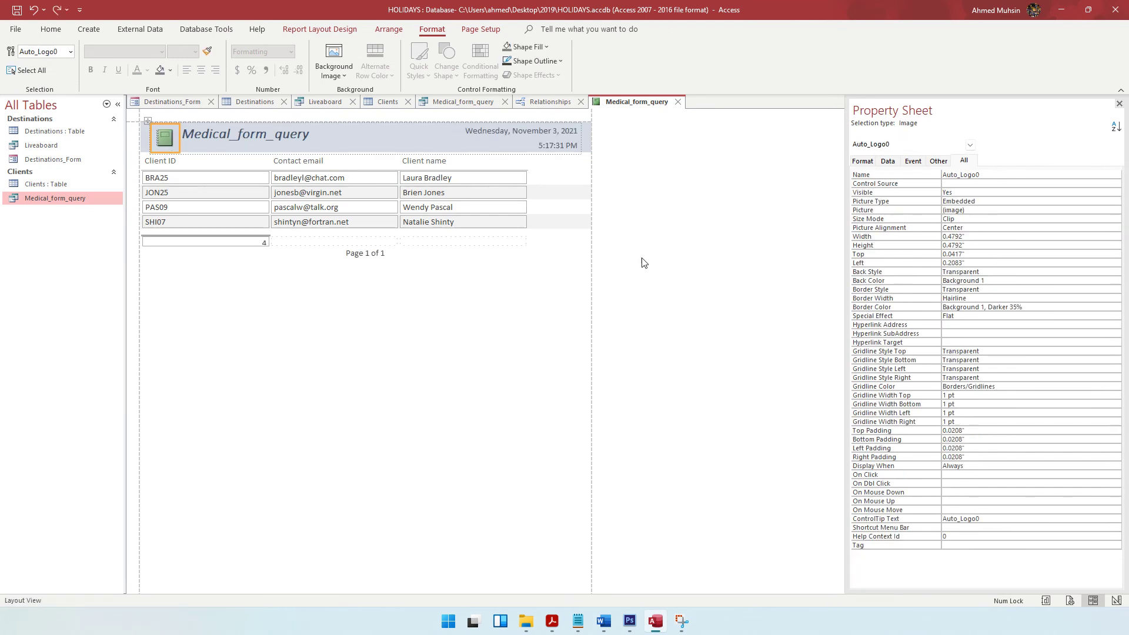
left_click(646, 262)
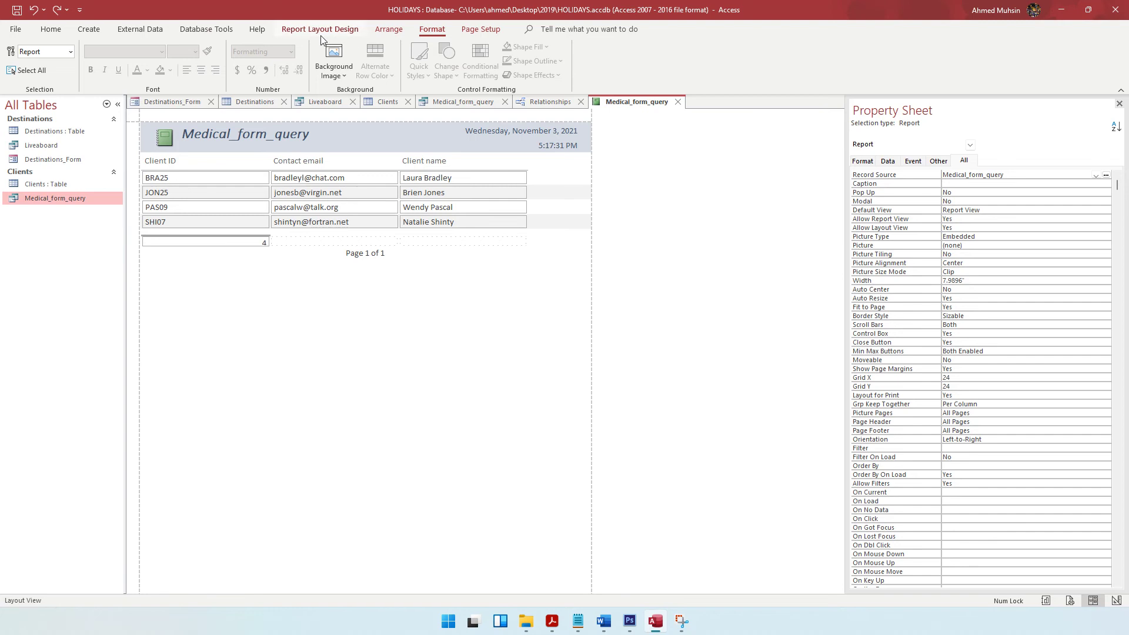
Step: Insert the CS Scuba Logo into the report header and resize it at the left
left_click(342, 30)
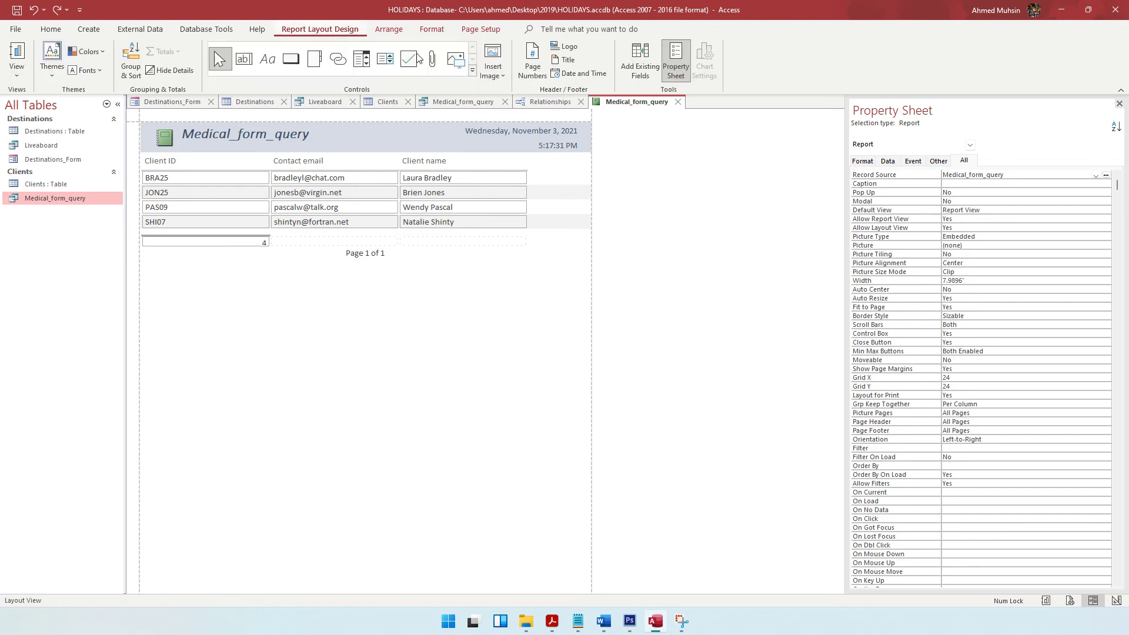
left_click(491, 80)
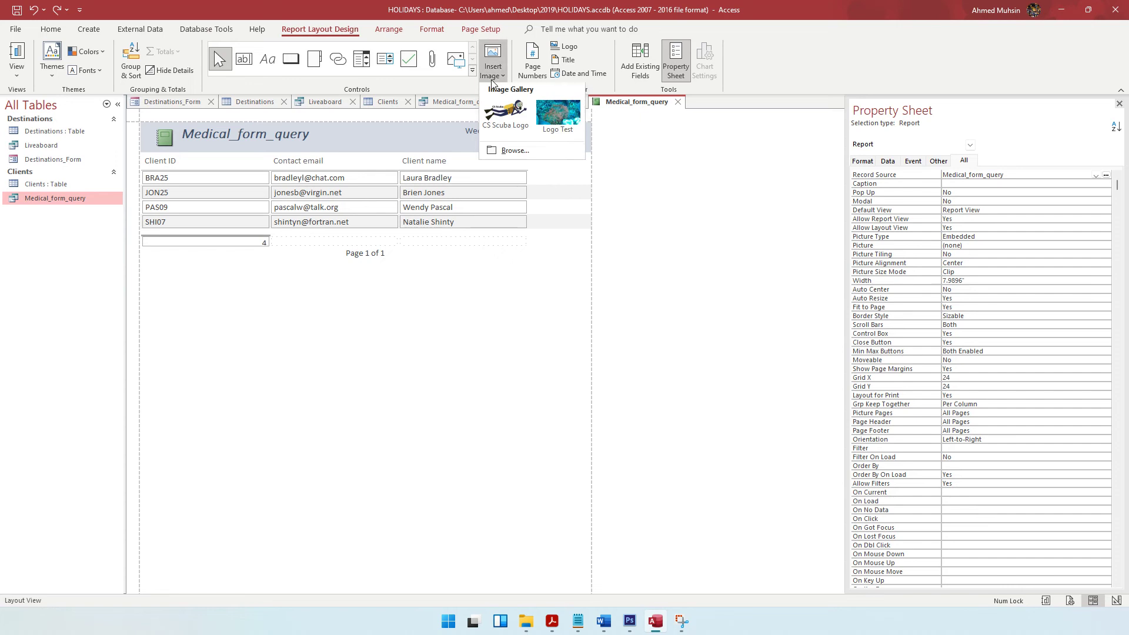
left_click(517, 116)
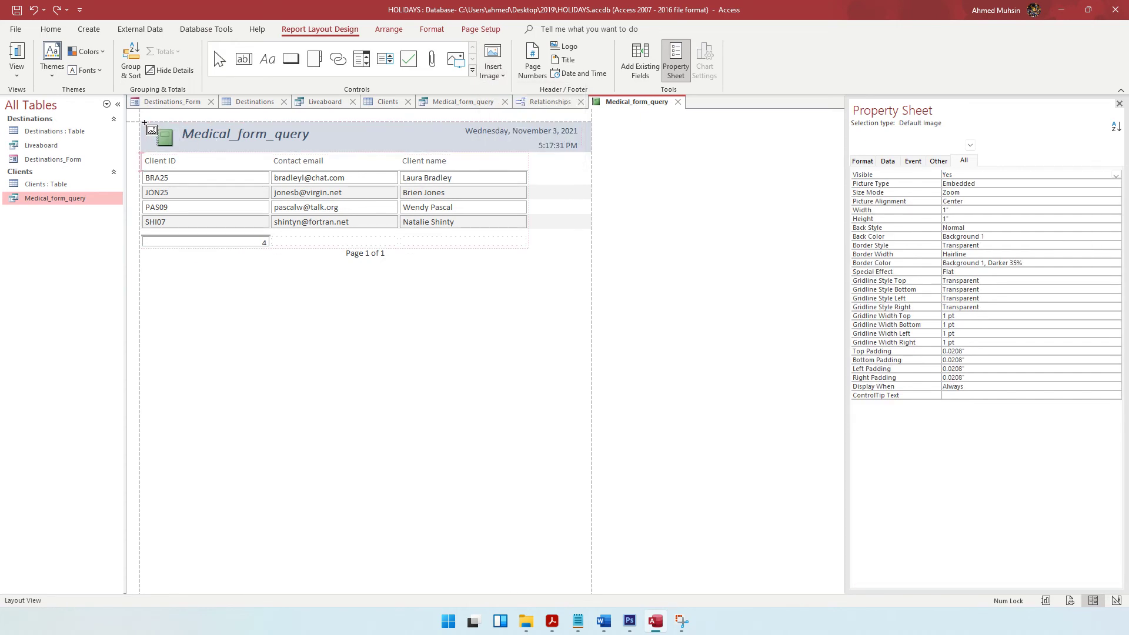
left_click(170, 145)
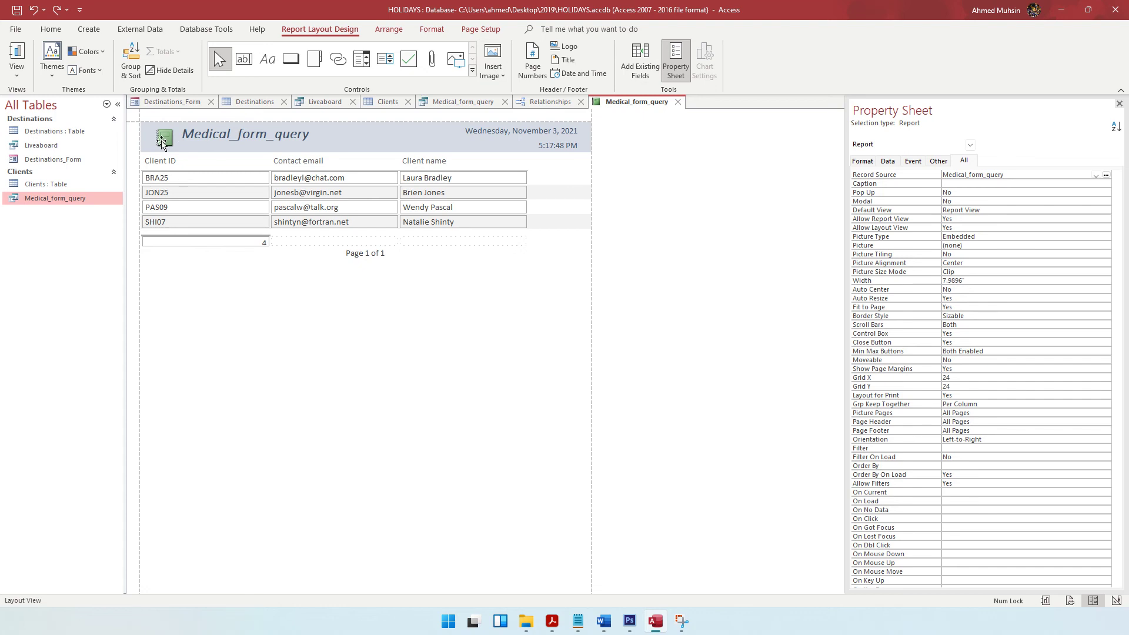
left_click(162, 143)
key("Delete")
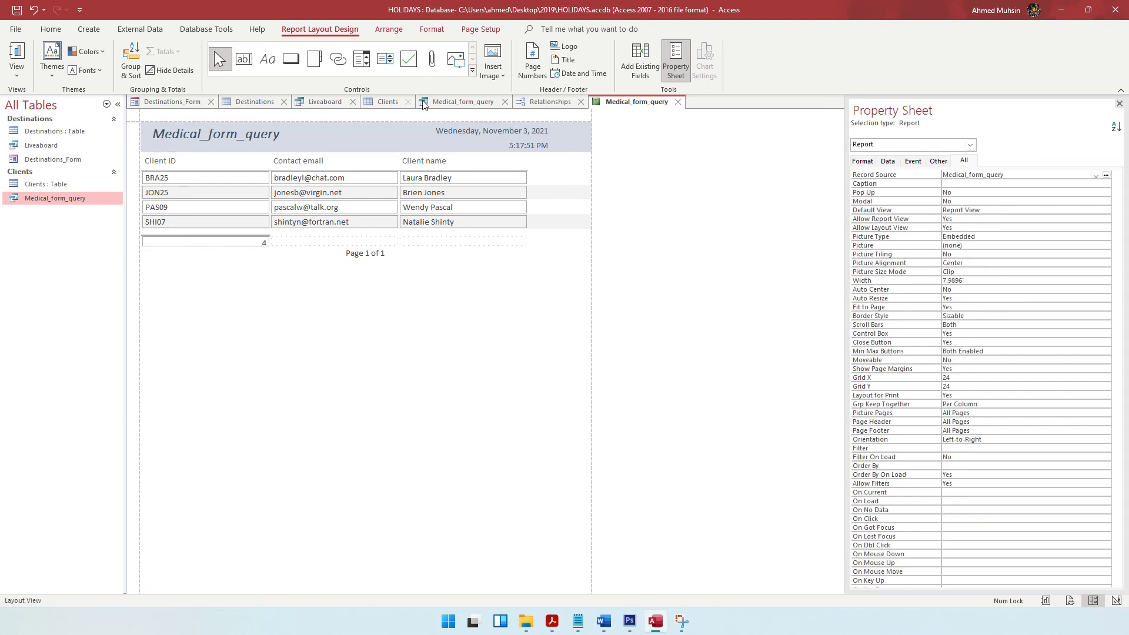
left_click(487, 75)
left_click(499, 113)
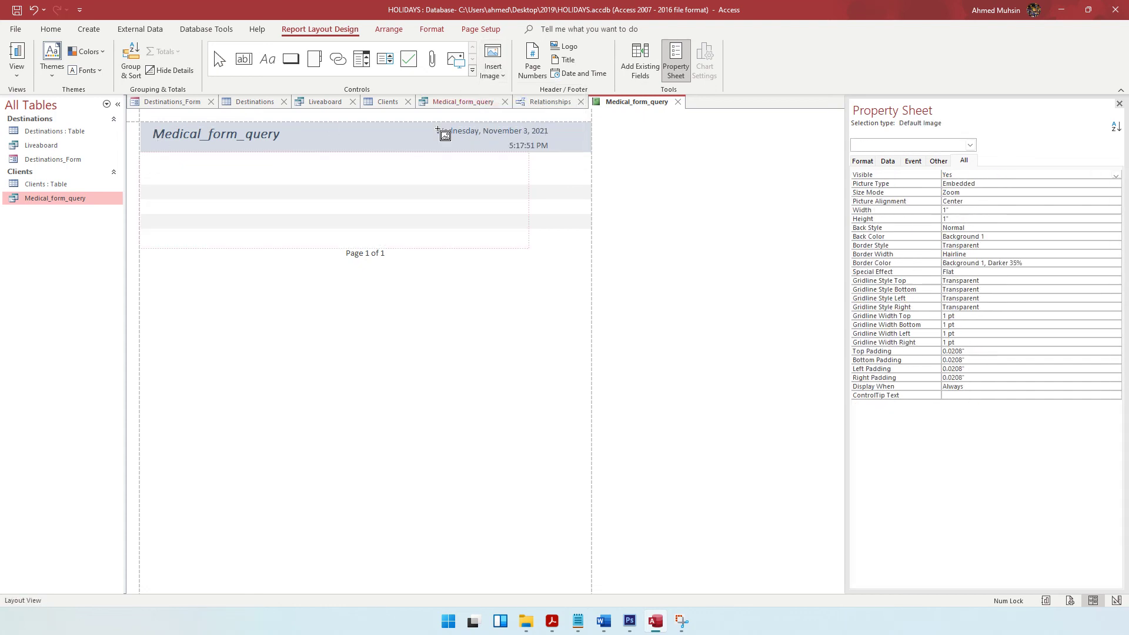
left_click(152, 135)
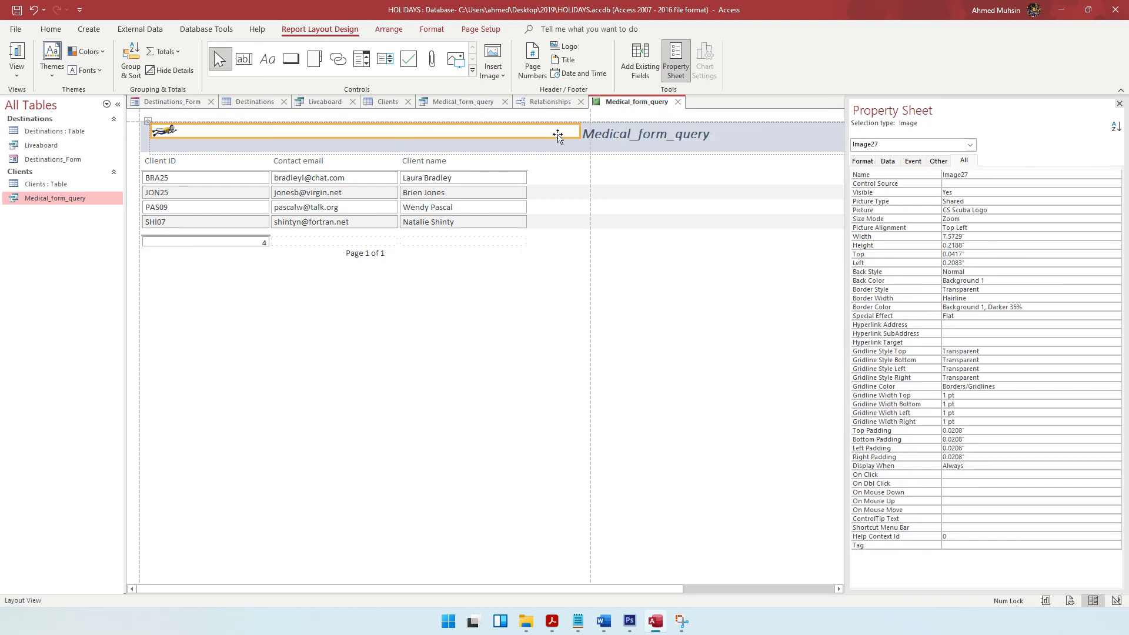
left_click_drag(575, 132, 167, 149)
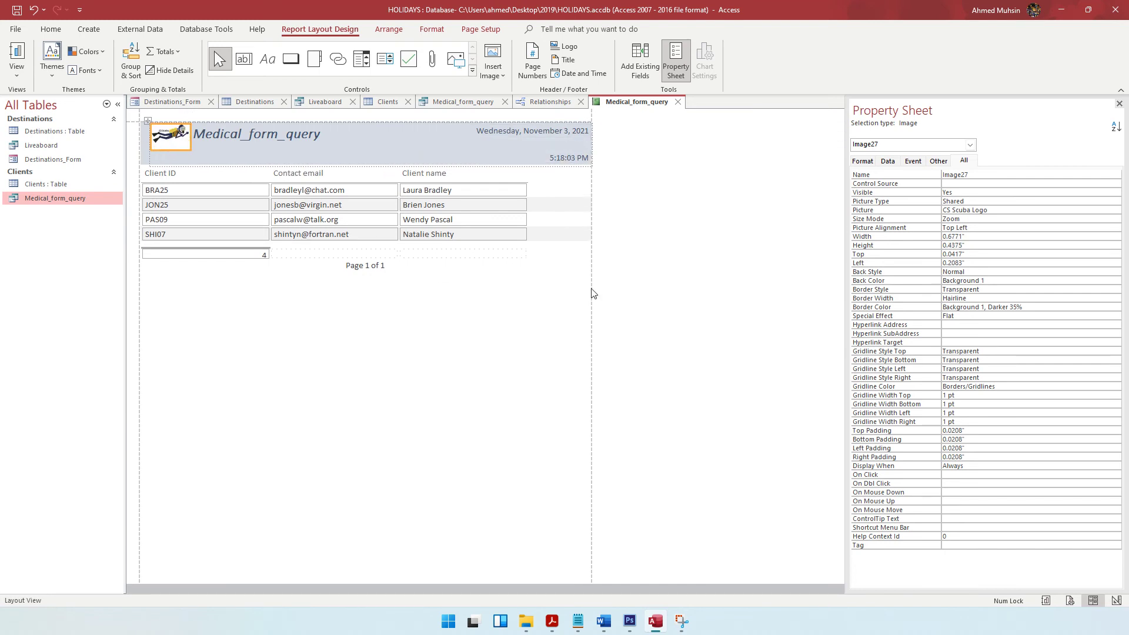
left_click(758, 351)
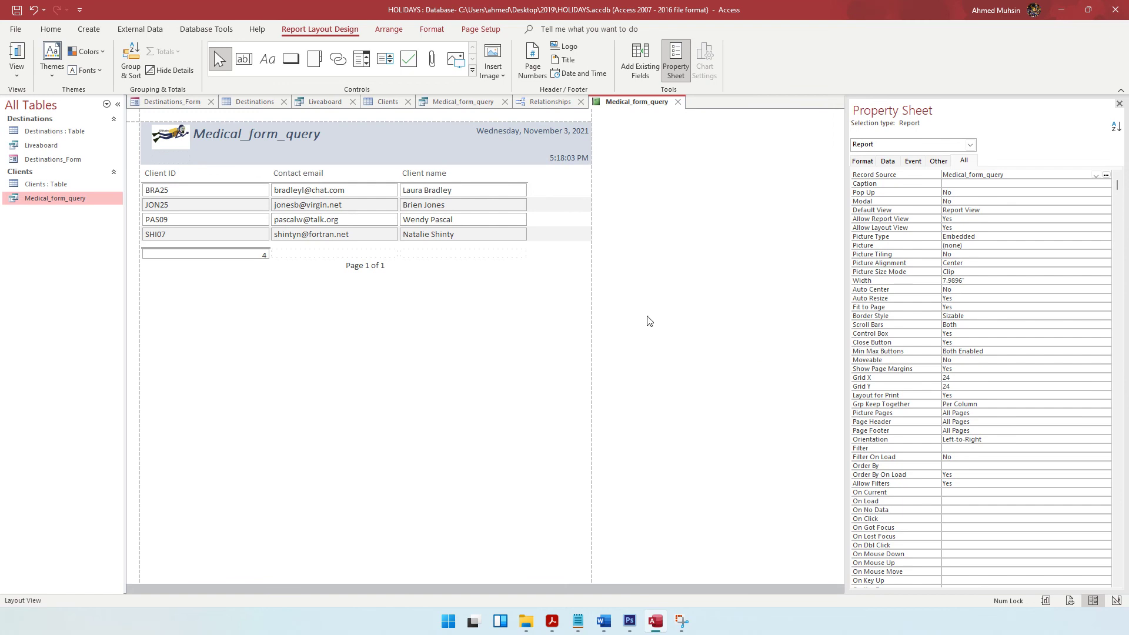
Step: Switch the report to Design View
left_click(16, 74)
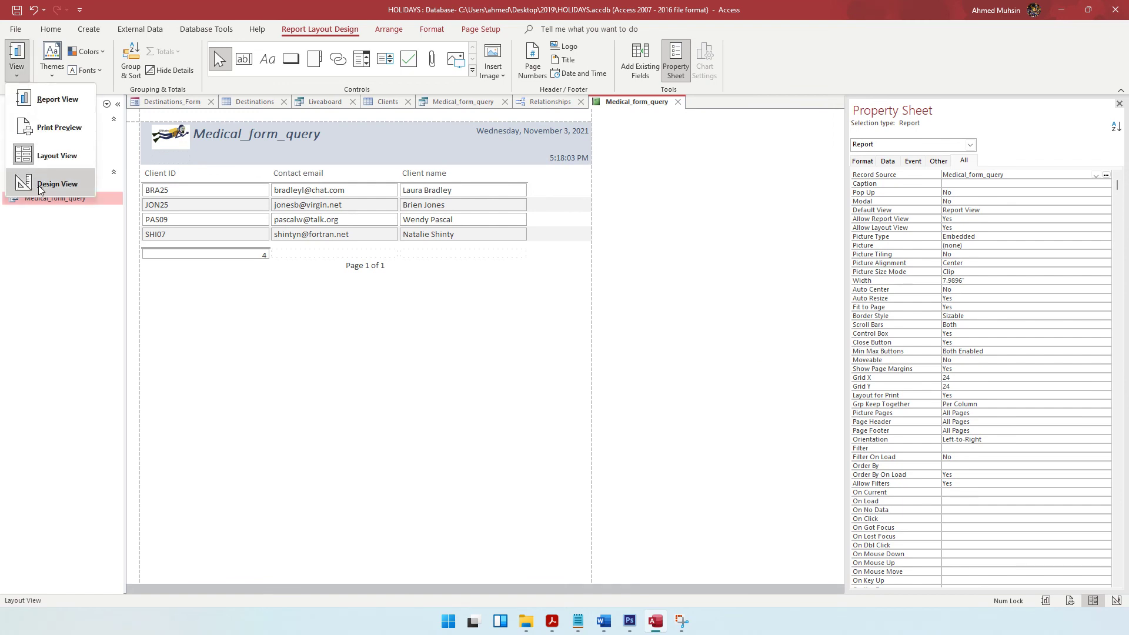
left_click(742, 311)
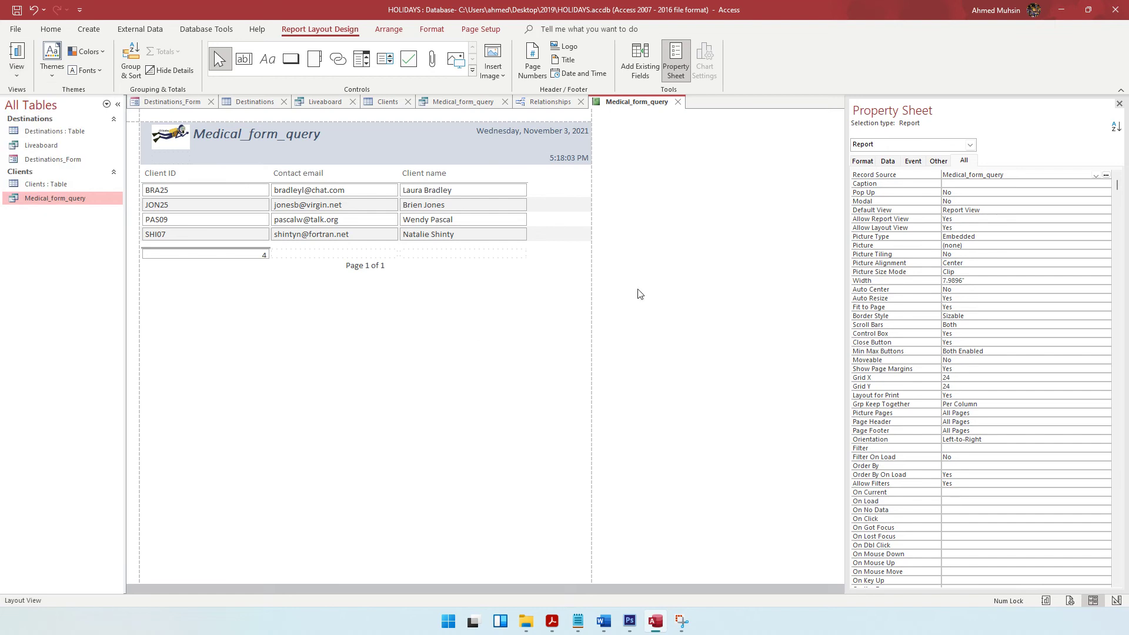
left_click(17, 61)
left_click(35, 183)
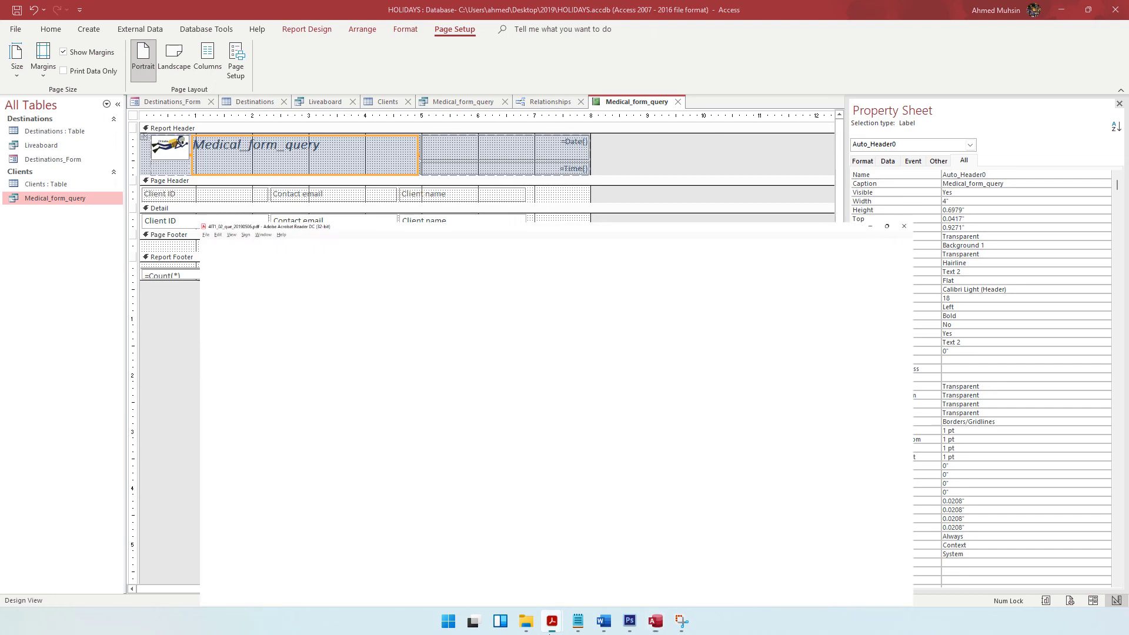
left_click(553, 621)
Step: Page forward to page 8 and read the Task A2f report requirements
left_click(350, 61)
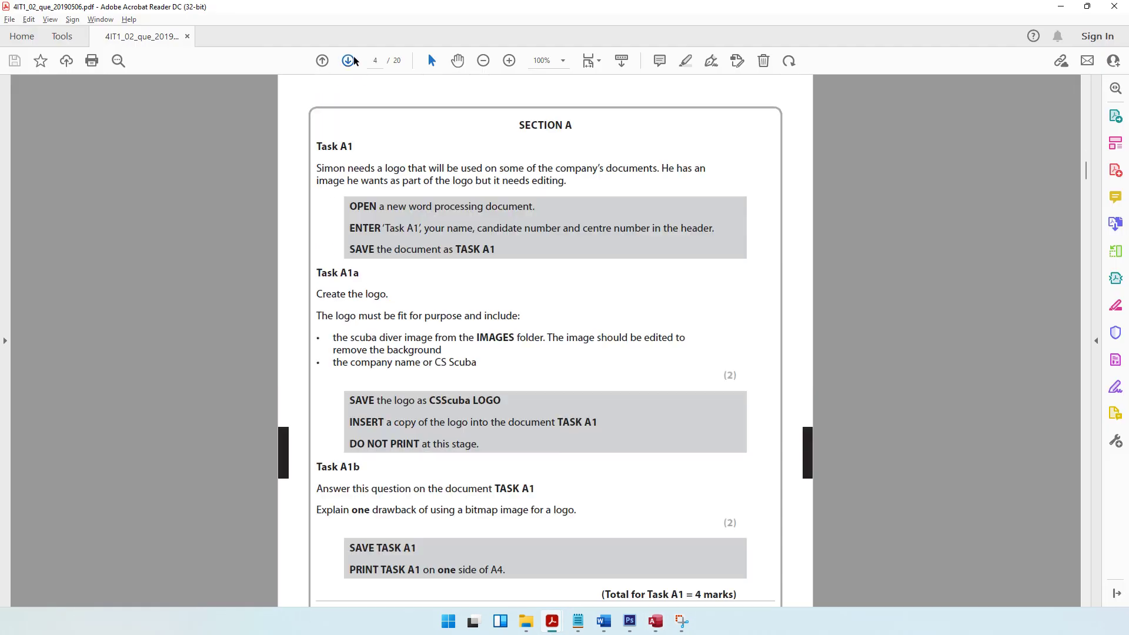
left_click(350, 61)
left_click(350, 61)
left_click(350, 61)
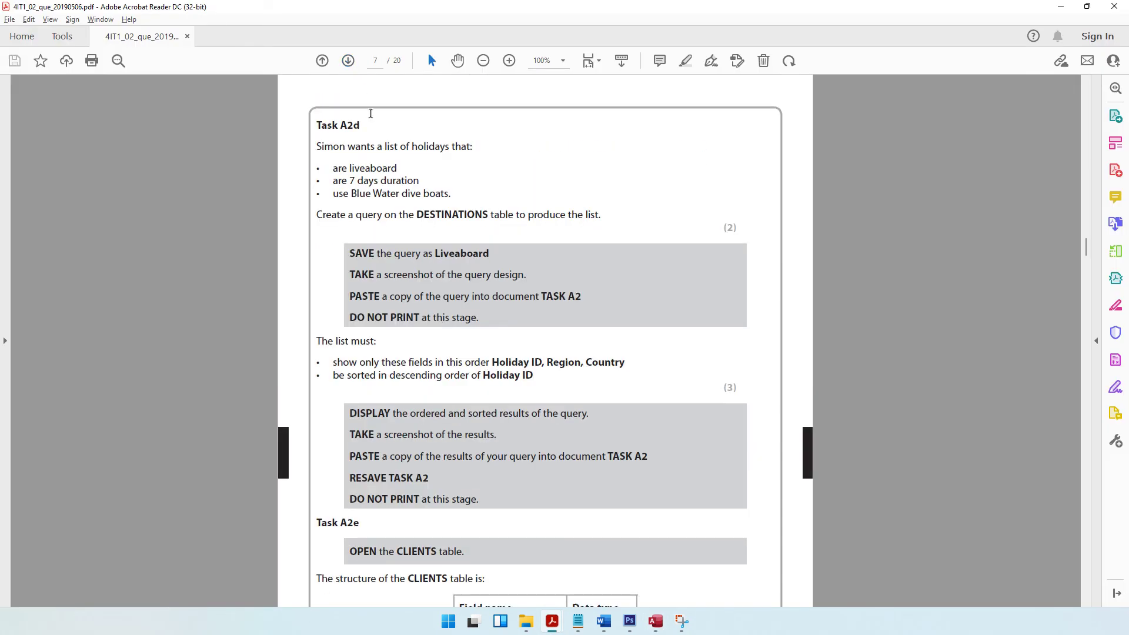
scroll(370, 113, "down", 15)
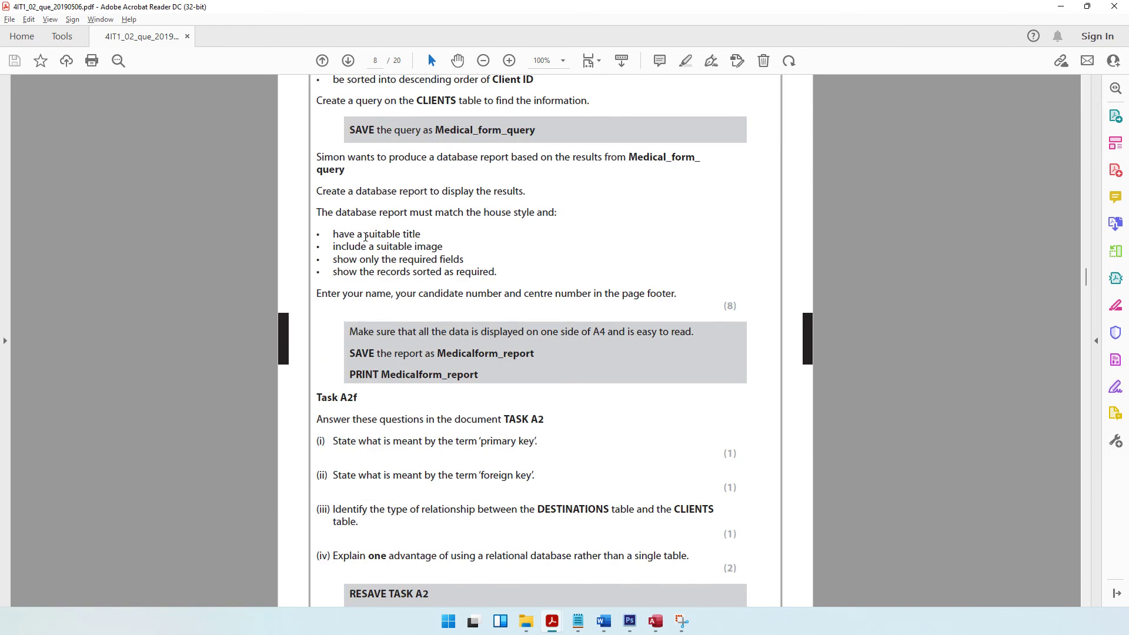
key("alt+Tab")
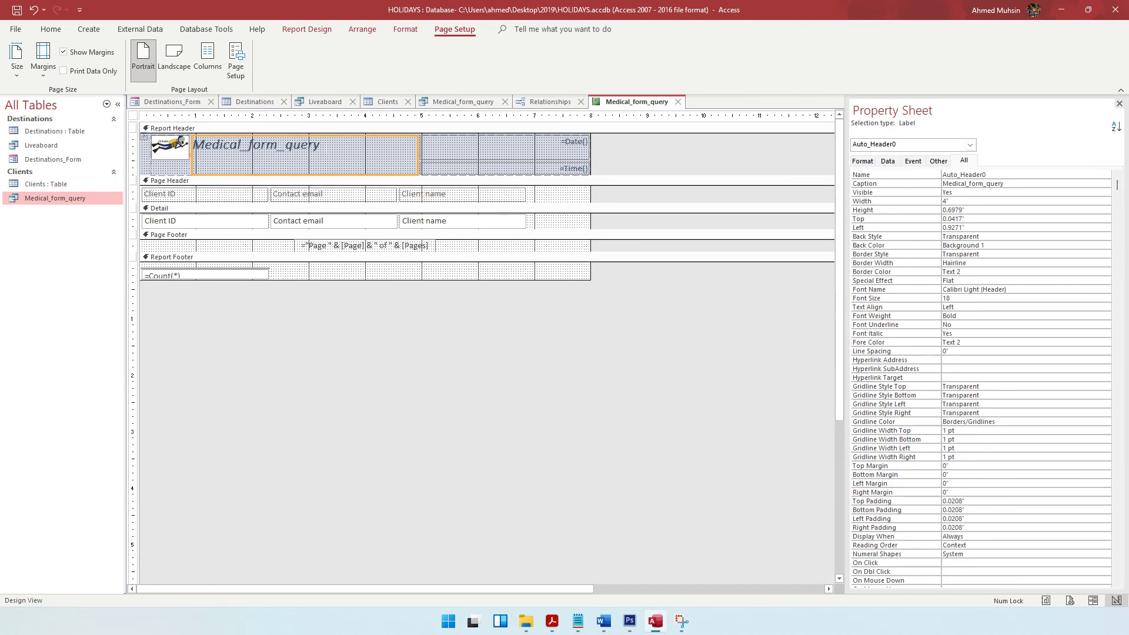
Step: Replace the title with 'Customers without a Medical Form travelling to Thailand or Philippine'
left_click_drag(321, 145, 189, 144)
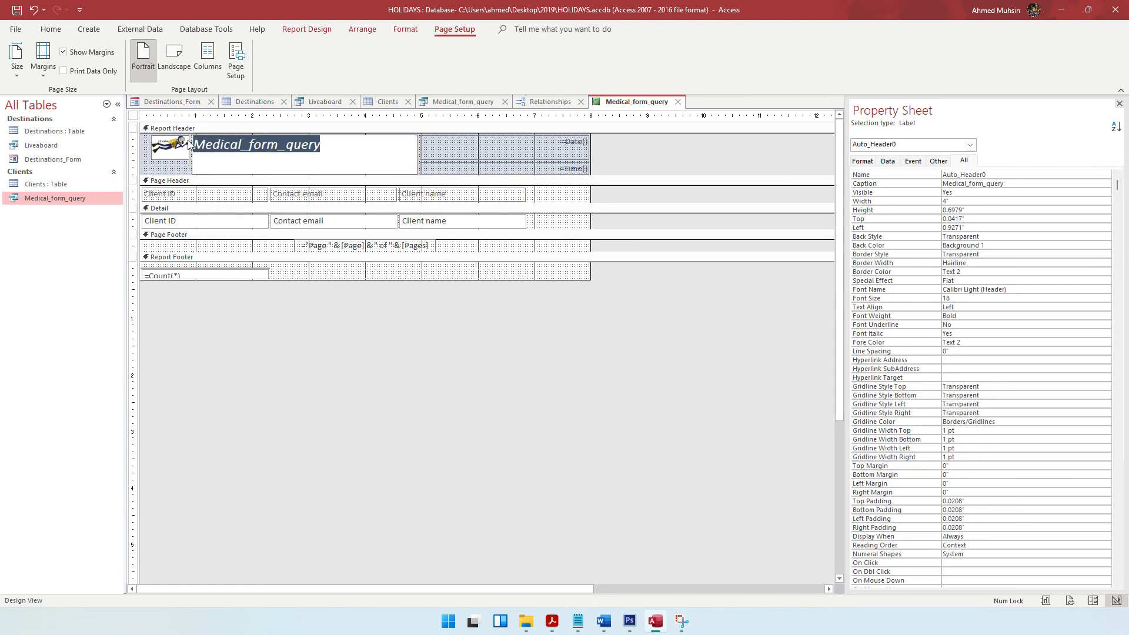
type("Customers w")
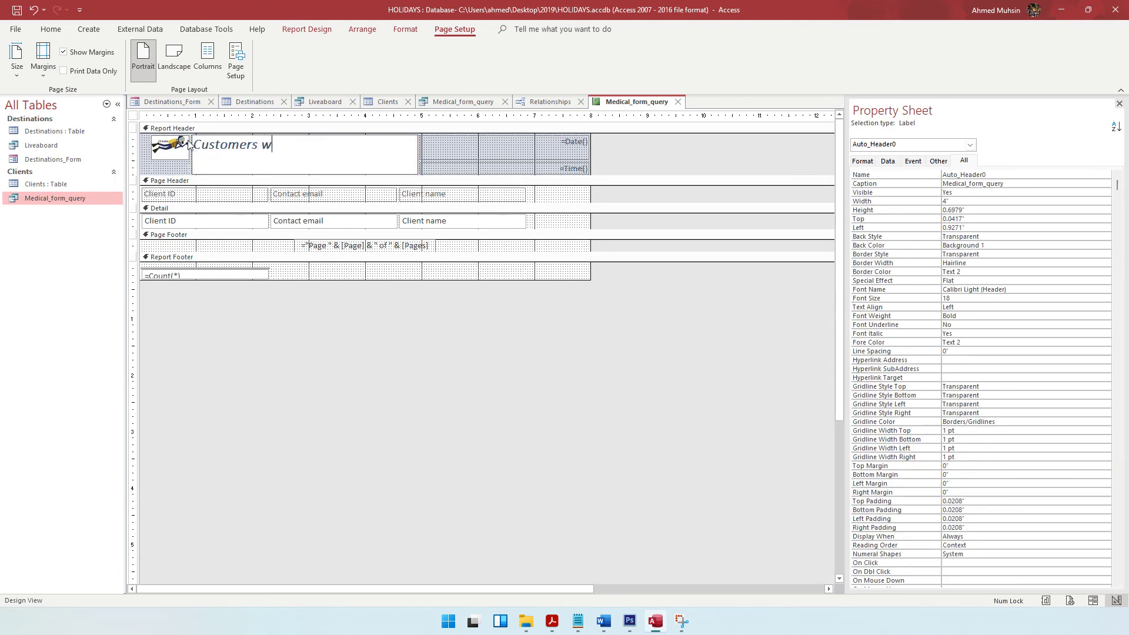
type("ithout a Medical Form ")
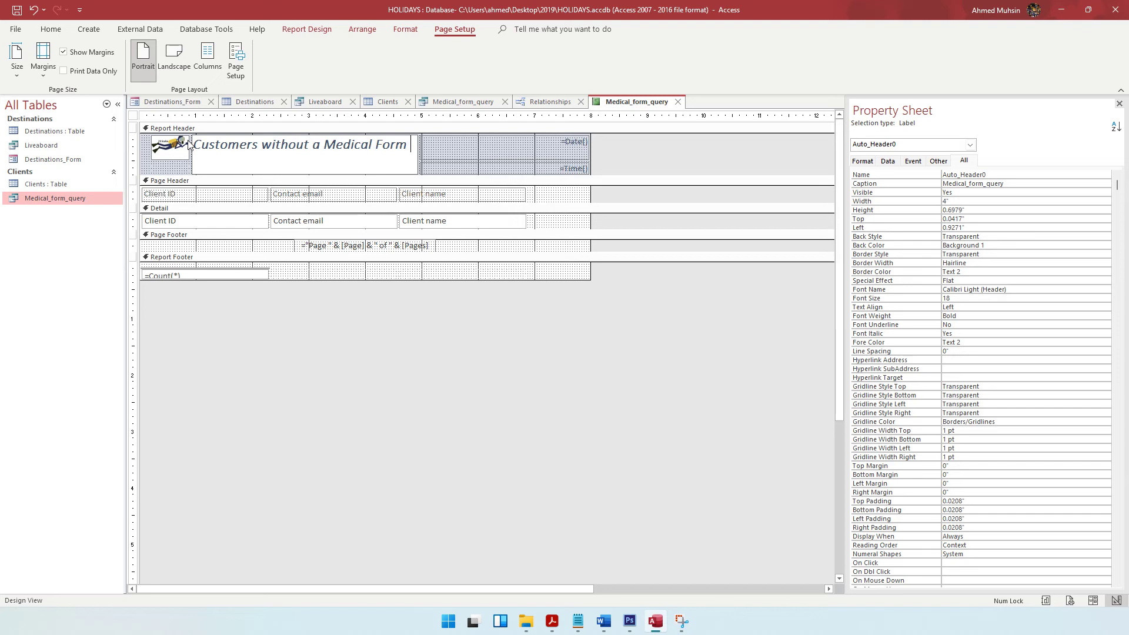
type("travelling to Thailand or Ph")
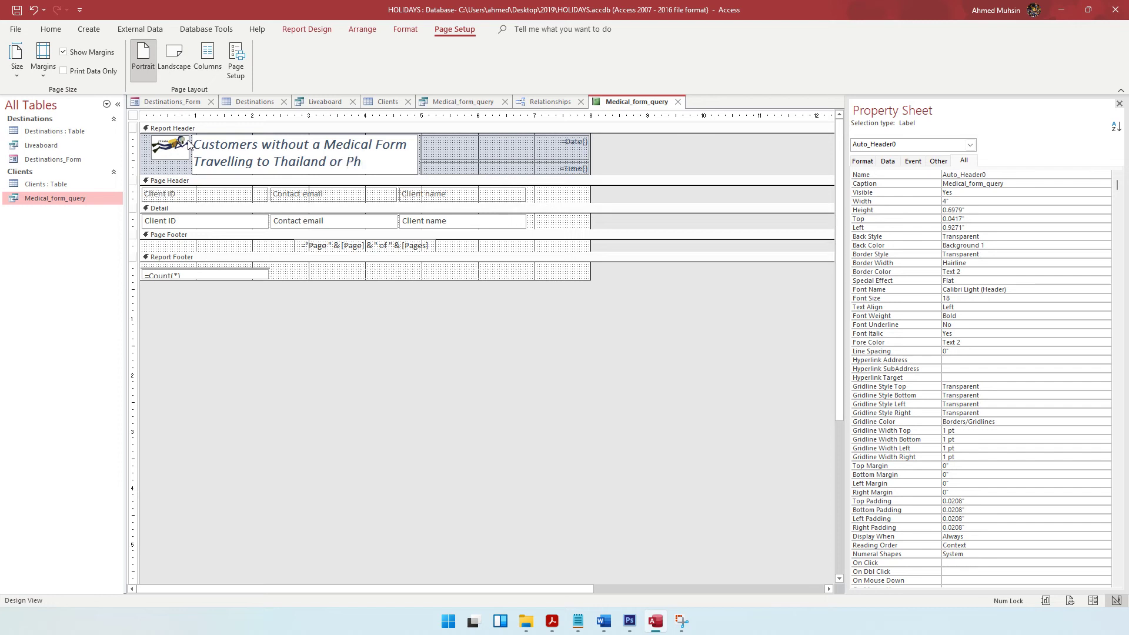
type("ilippines")
left_click(433, 403)
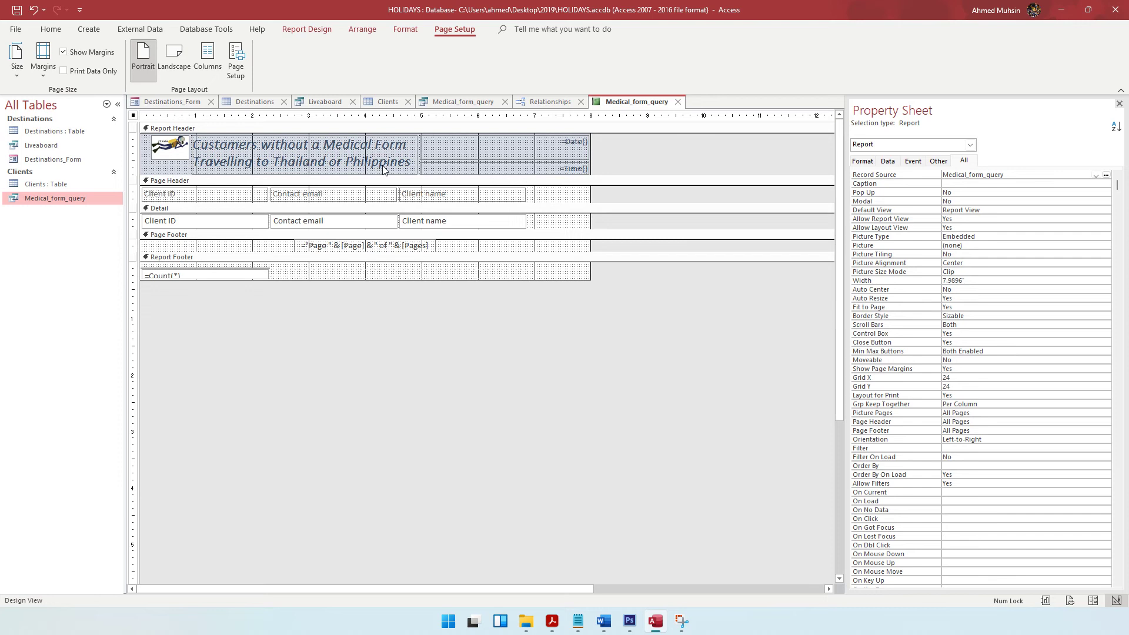
left_click(552, 621)
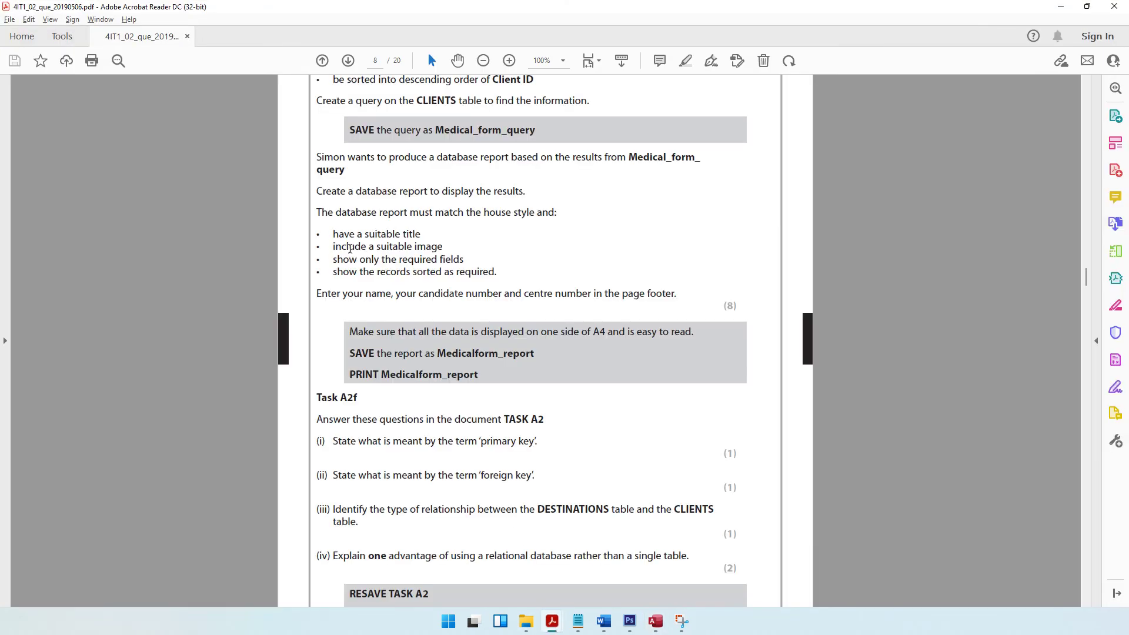
Step: Highlight the 'include a suitable image' requirement, then minimise the task paper
left_click_drag(333, 247, 443, 247)
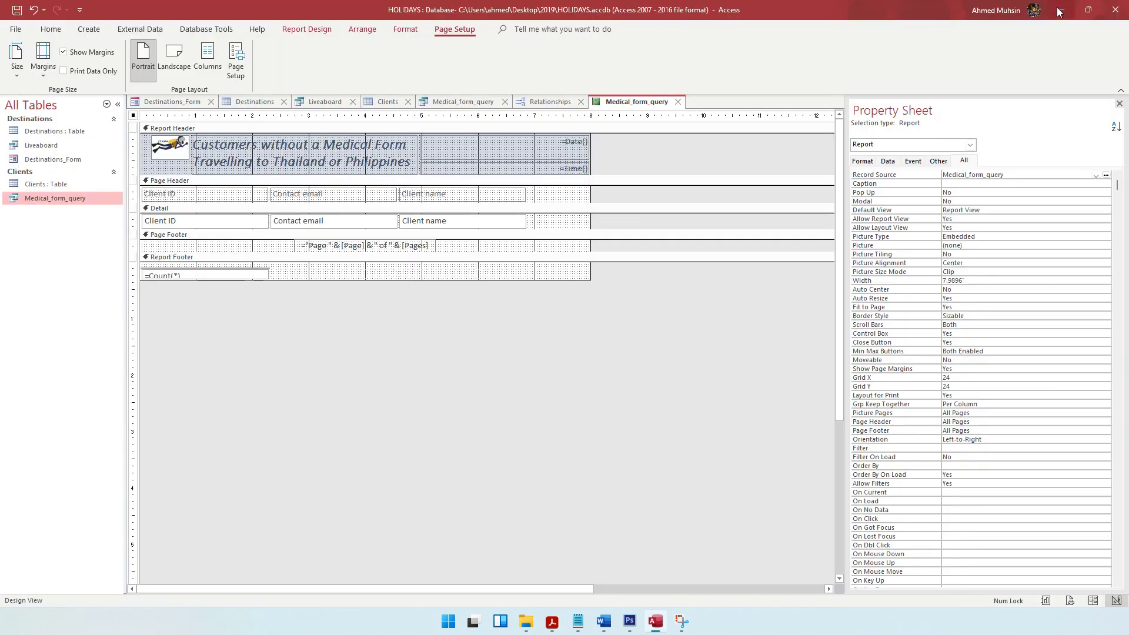
left_click(1061, 6)
left_click(552, 622)
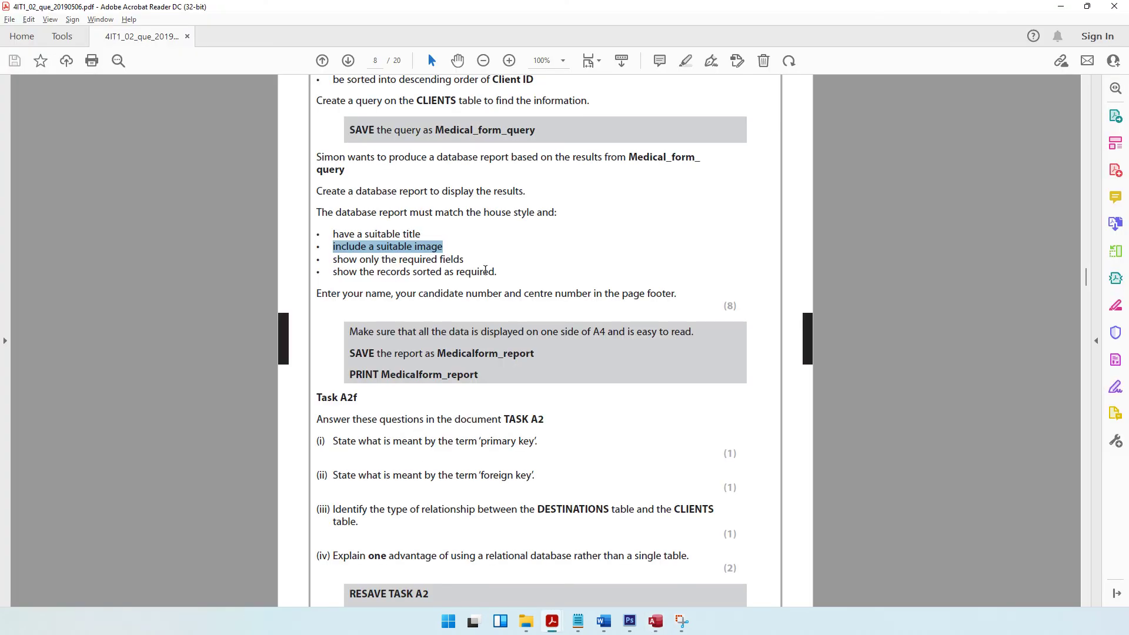
left_click(1061, 6)
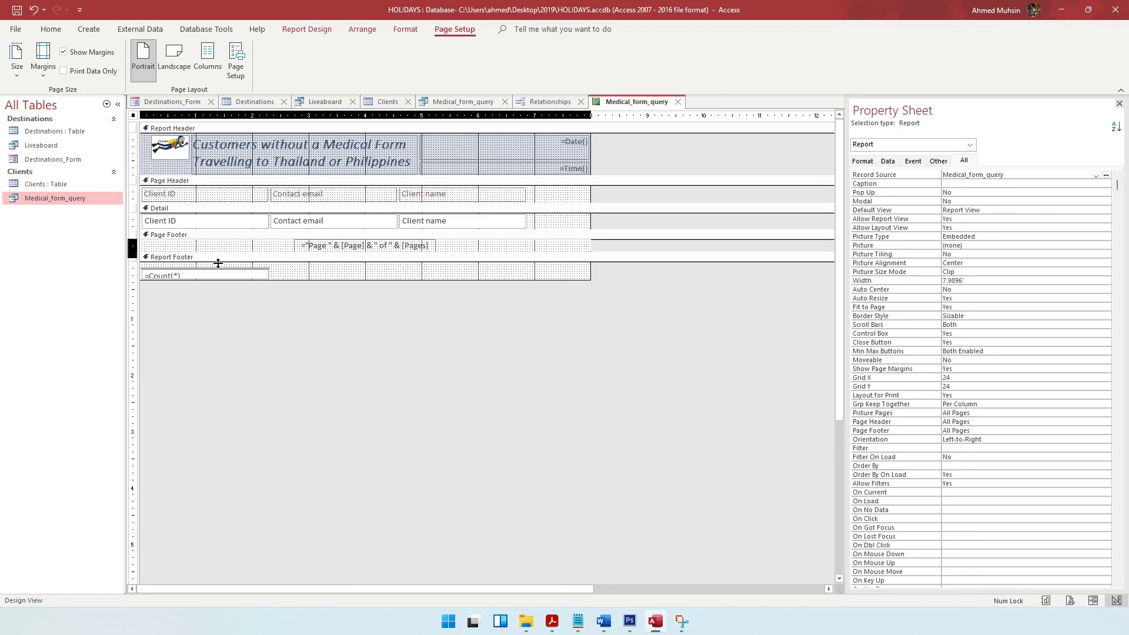
Step: Enlarge the page footer and place Image1 from the IMAGES folder in it
left_click_drag(203, 280, 197, 302)
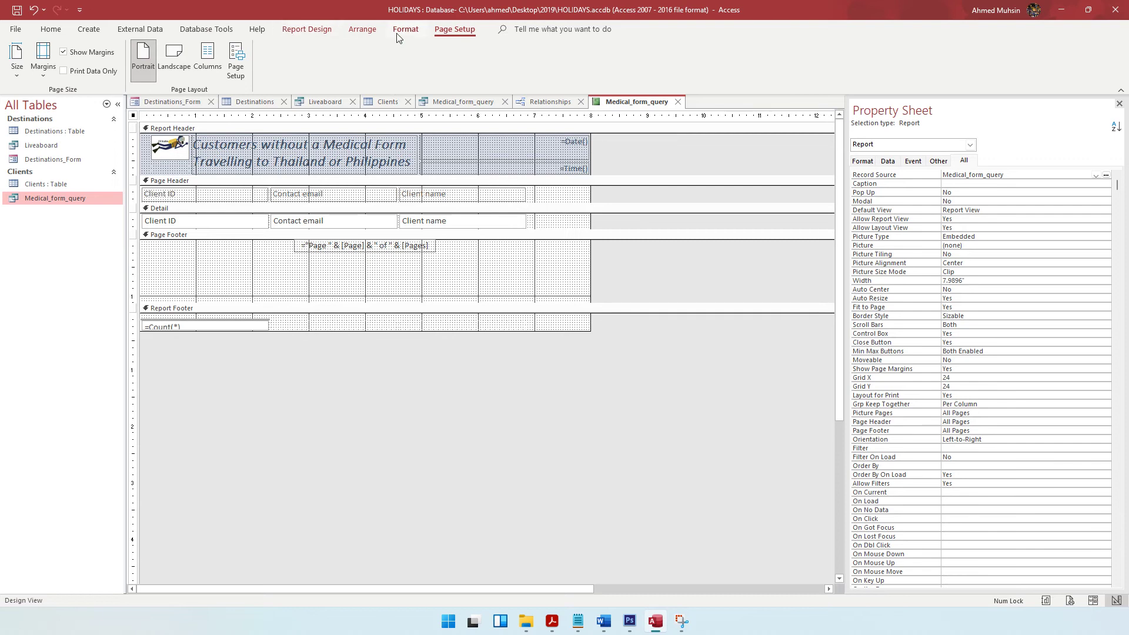
left_click(323, 29)
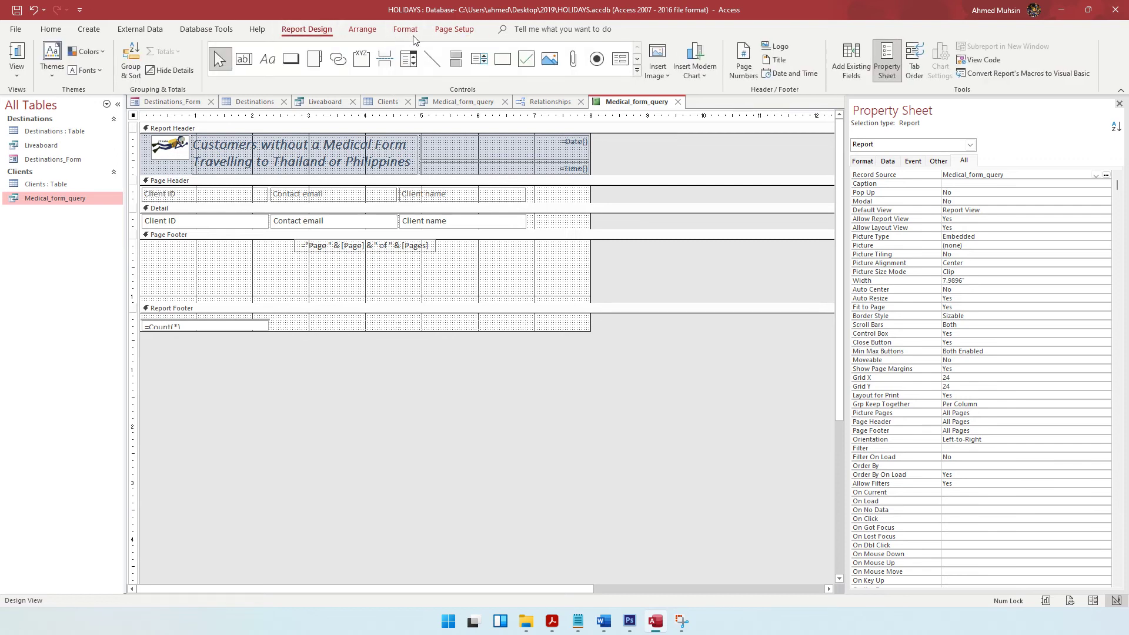
left_click(659, 75)
left_click(666, 152)
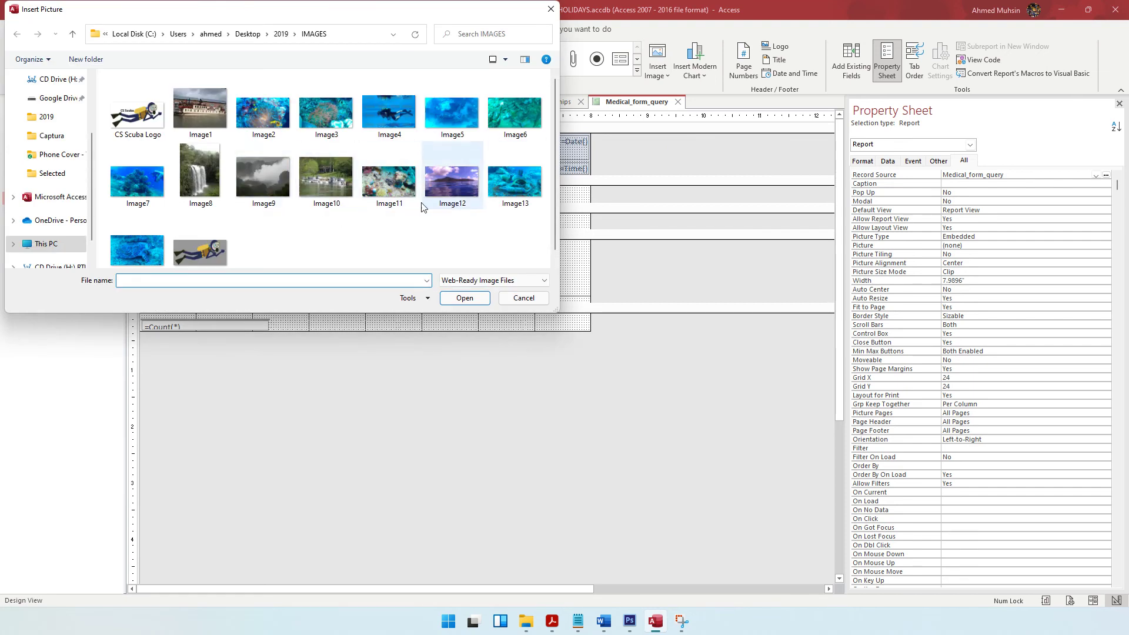
left_click(206, 125)
left_click(464, 298)
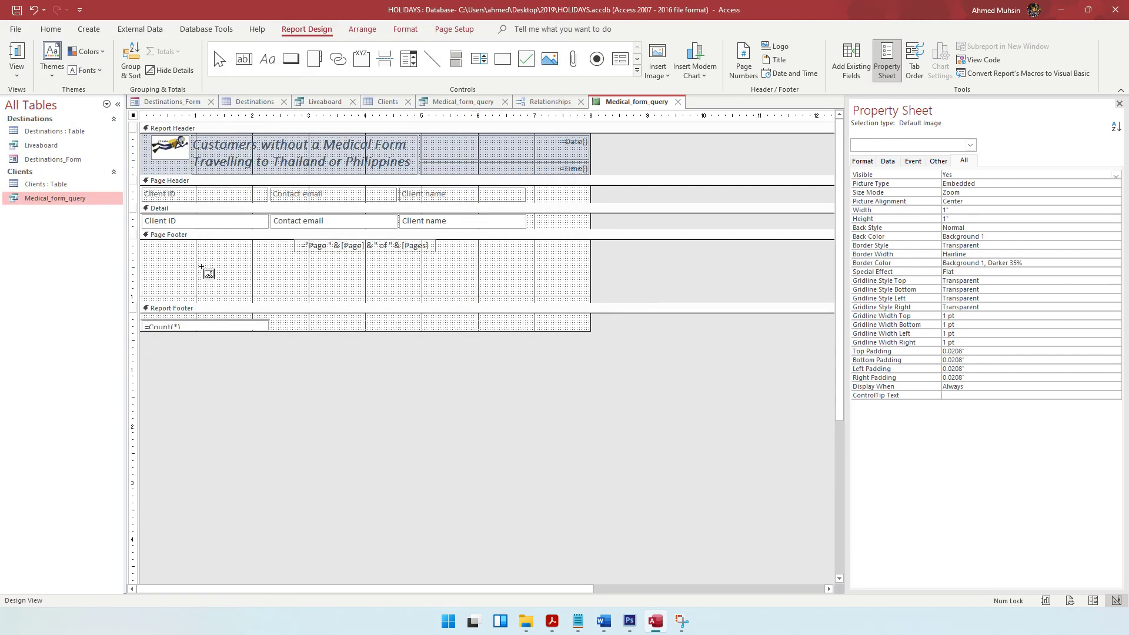
left_click_drag(201, 268, 290, 294)
left_click(415, 286)
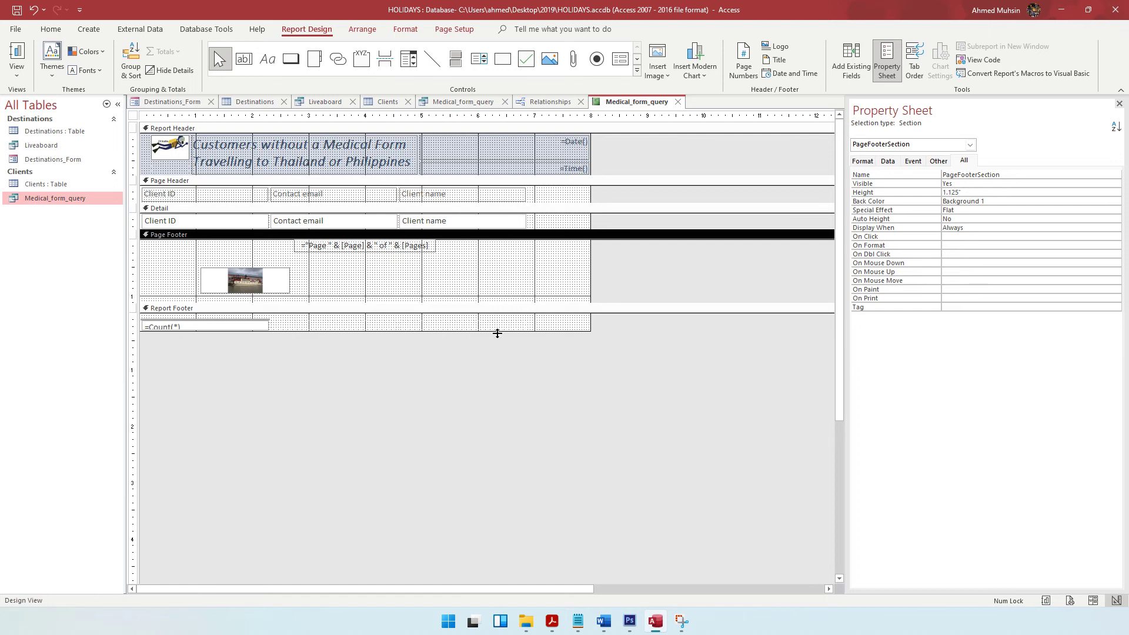
left_click(550, 623)
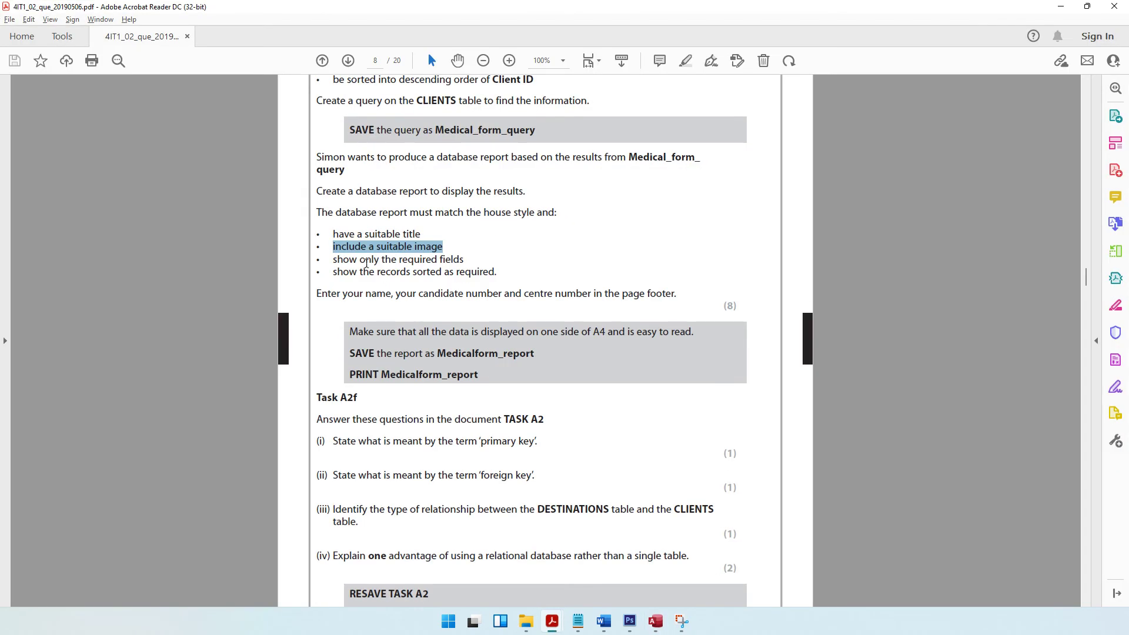
Step: Review the required-fields, record-sorting and page footer requirements in the task paper
left_click_drag(358, 263, 469, 268)
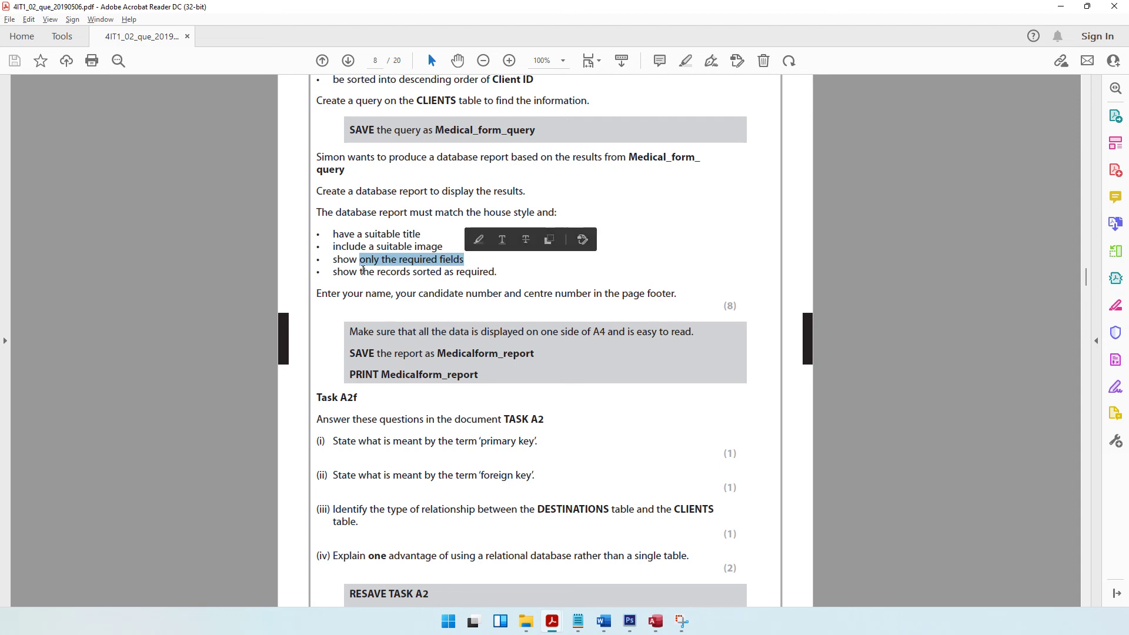
left_click(377, 278)
left_click_drag(360, 272, 499, 272)
scroll(499, 273, "up", 3)
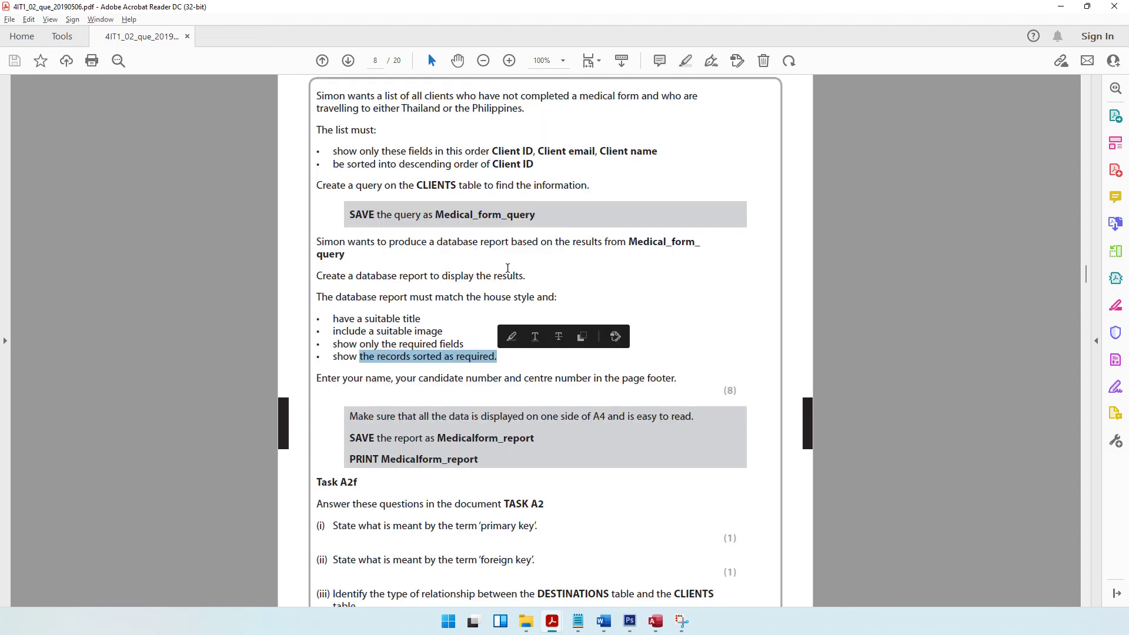
left_click_drag(409, 151, 510, 167)
left_click(510, 163)
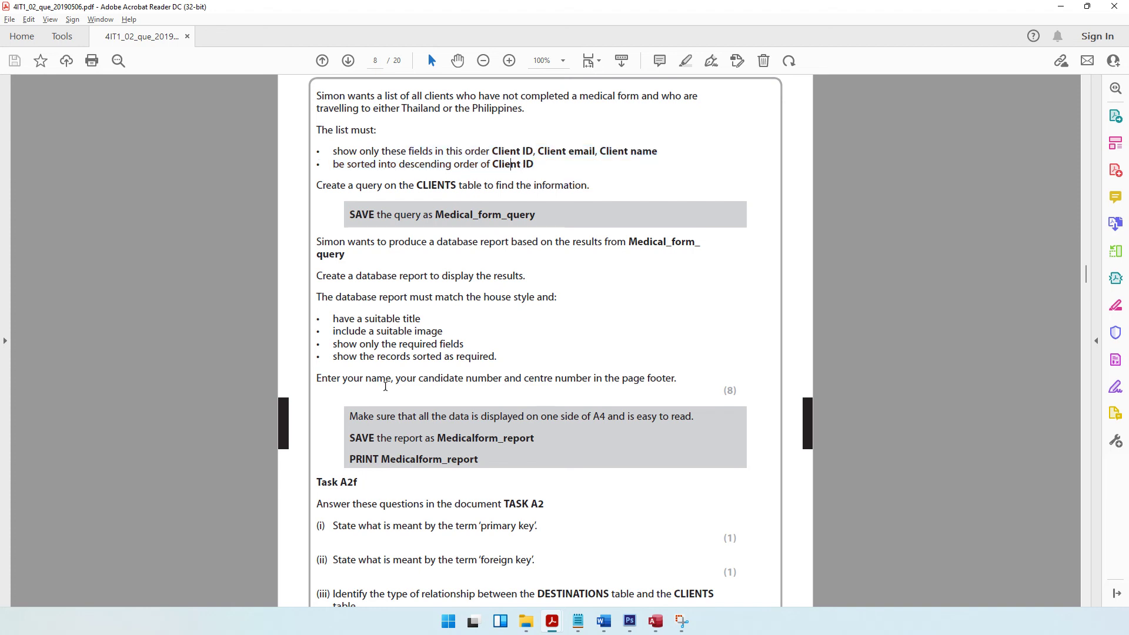
left_click_drag(345, 384, 416, 382)
left_click(432, 380)
left_click_drag(530, 378, 675, 379)
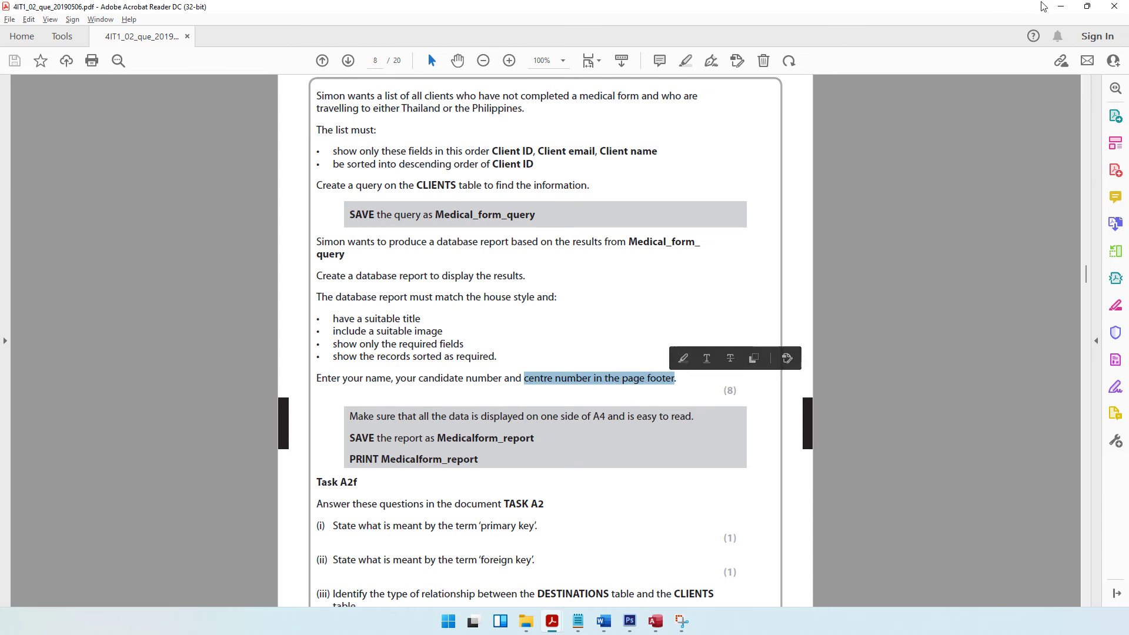
left_click(1062, 7)
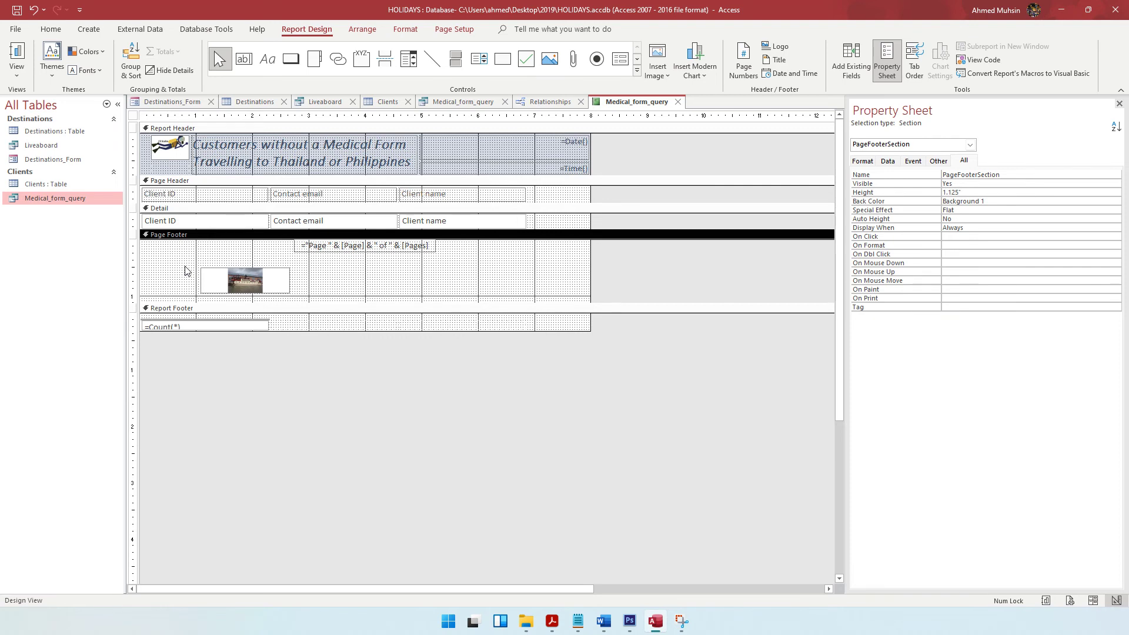
Step: Add a footer label beside the image with the candidate's name, candidate number and centre number
left_click(552, 621)
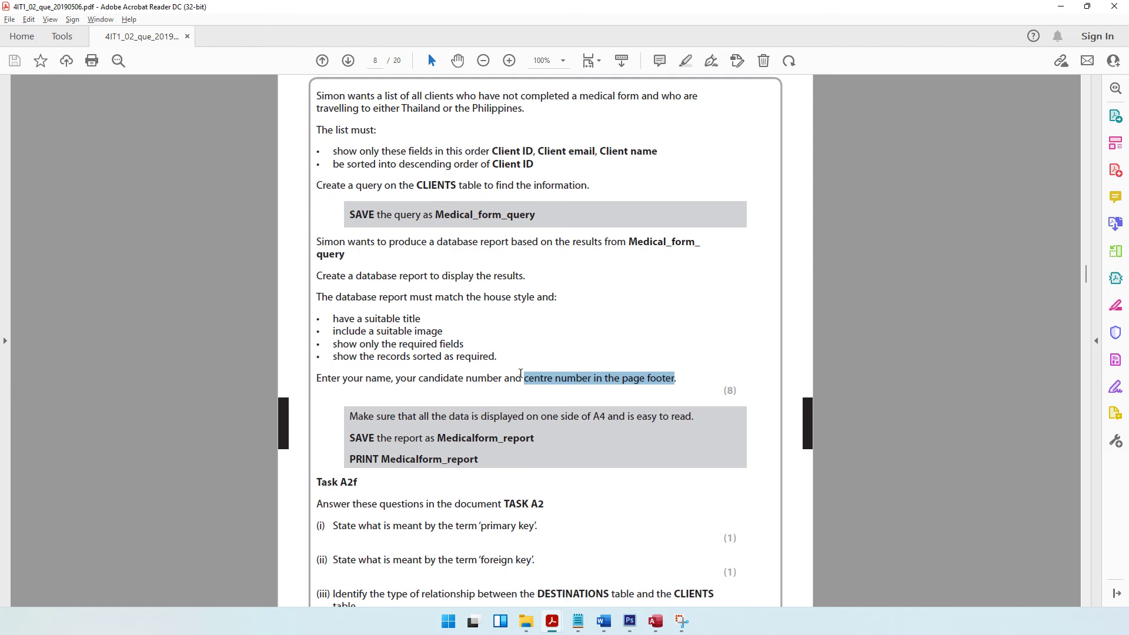
left_click(1061, 6)
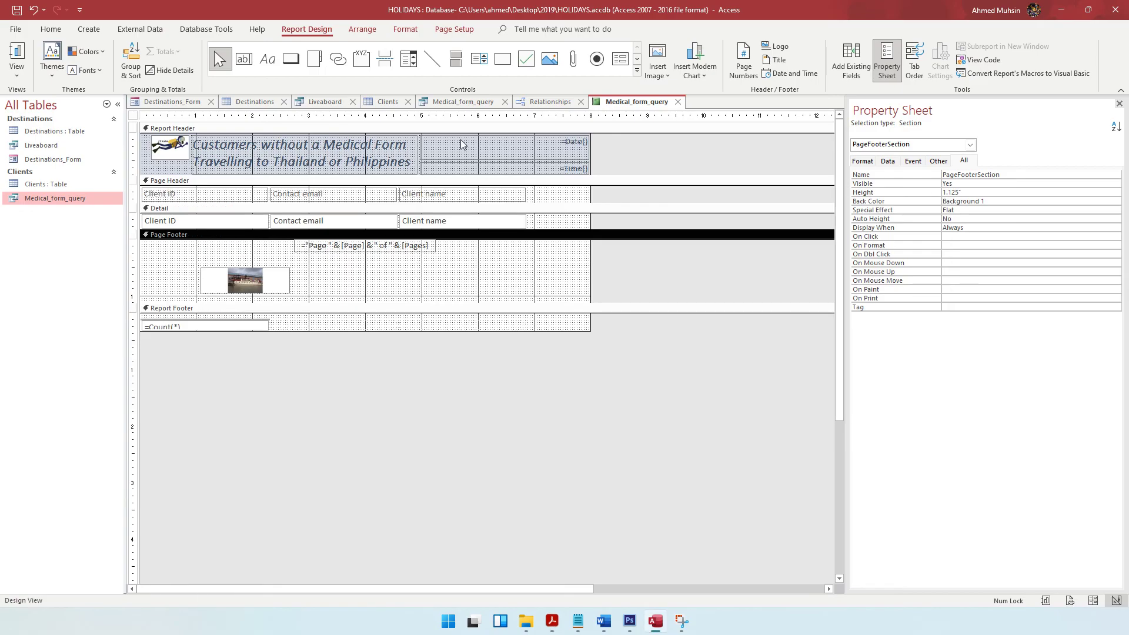
left_click(268, 60)
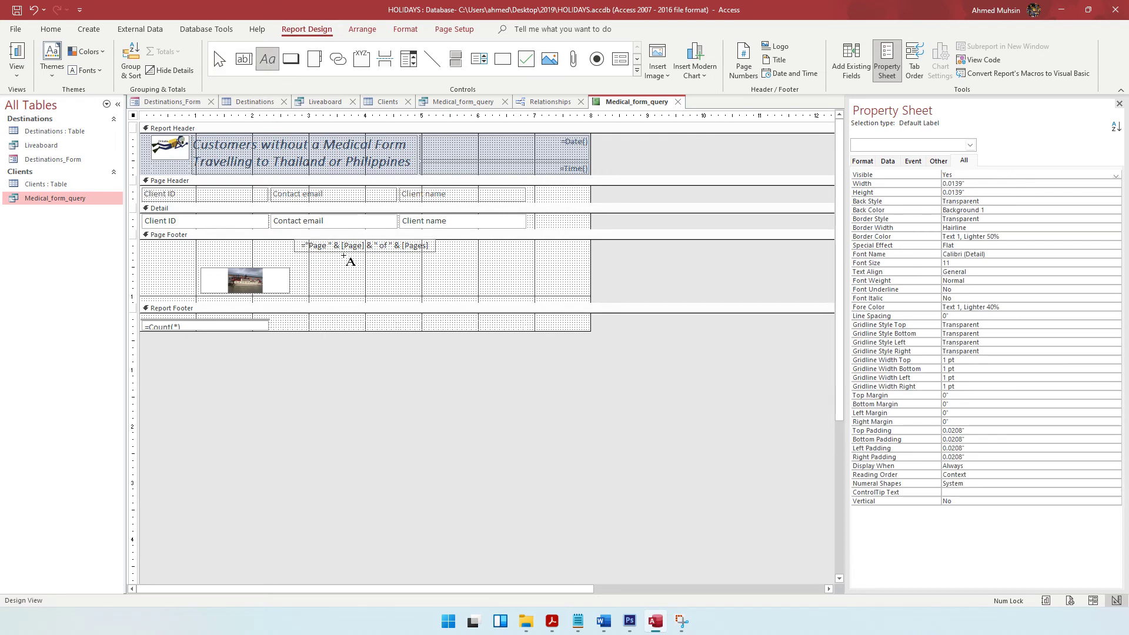
left_click_drag(304, 268, 472, 289)
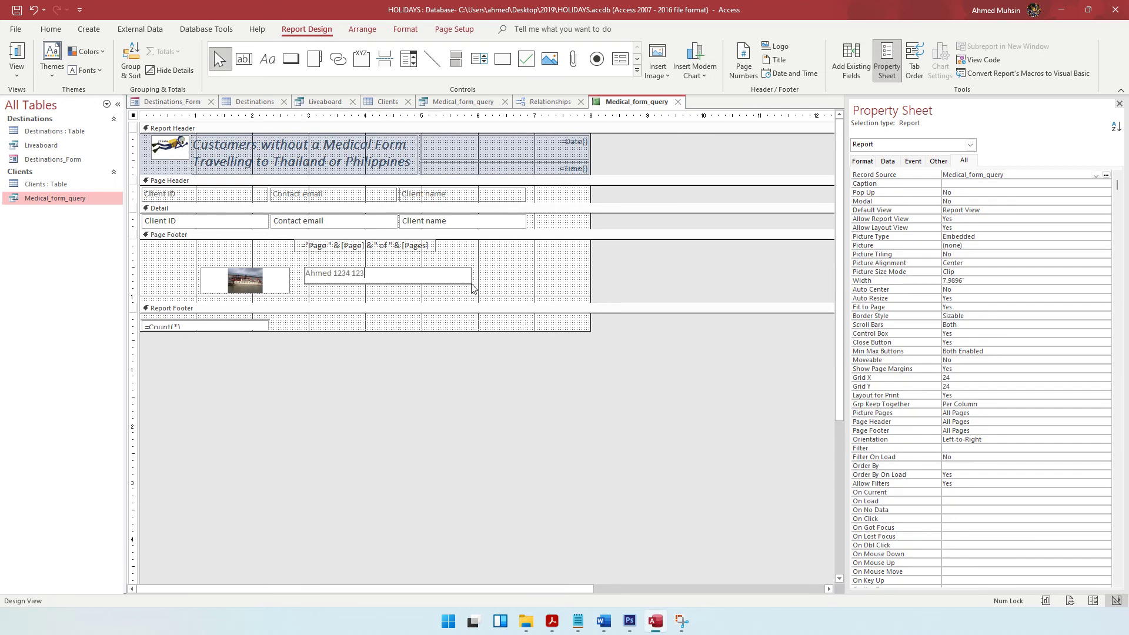
left_click(512, 277)
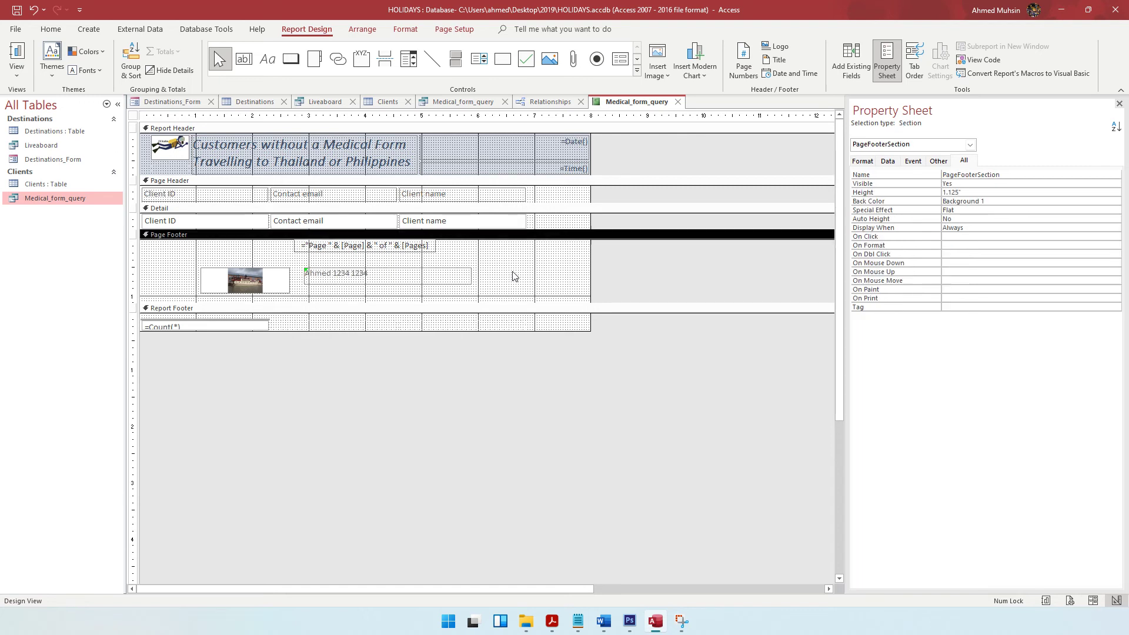
left_click(553, 623)
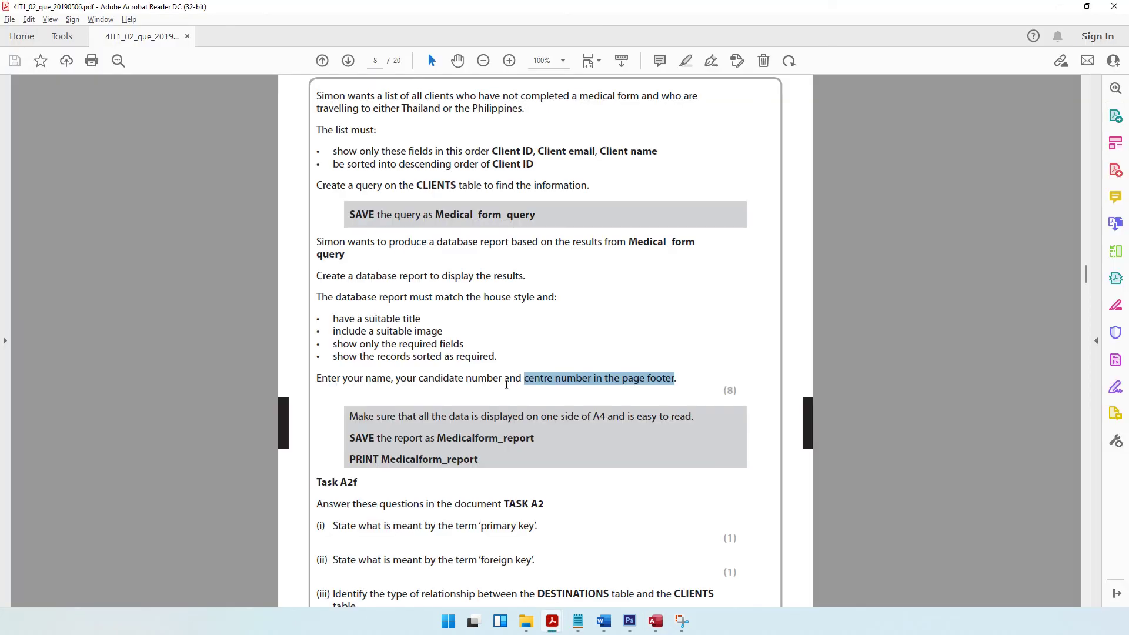
Step: Highlight the one-side-of-A4 requirement and return to the Access report
left_click_drag(399, 419, 694, 421)
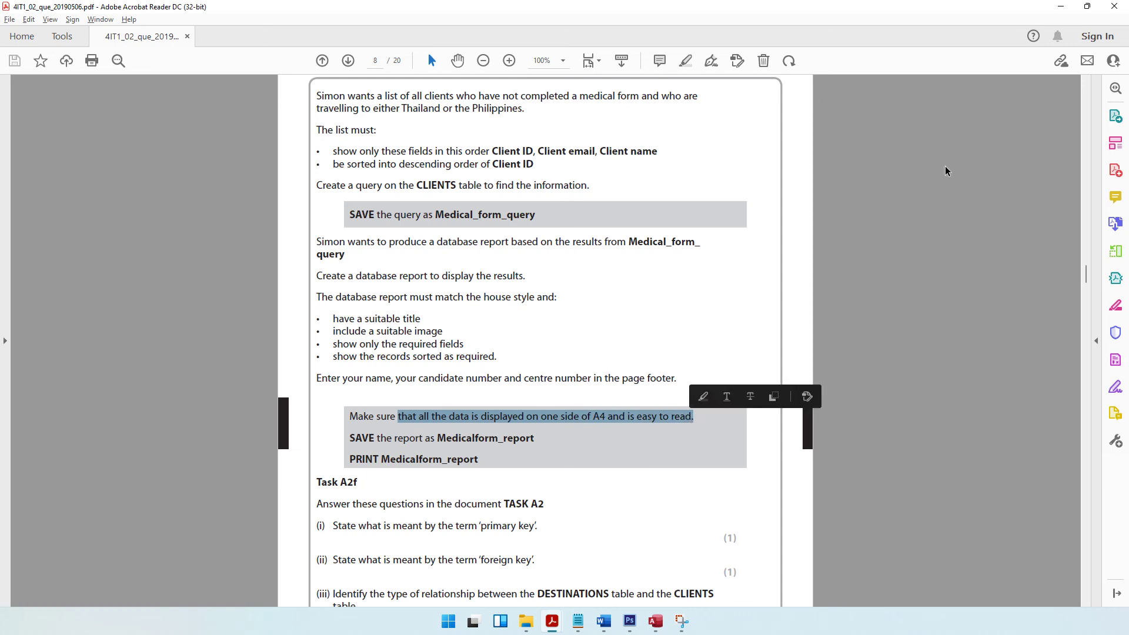
left_click(1062, 9)
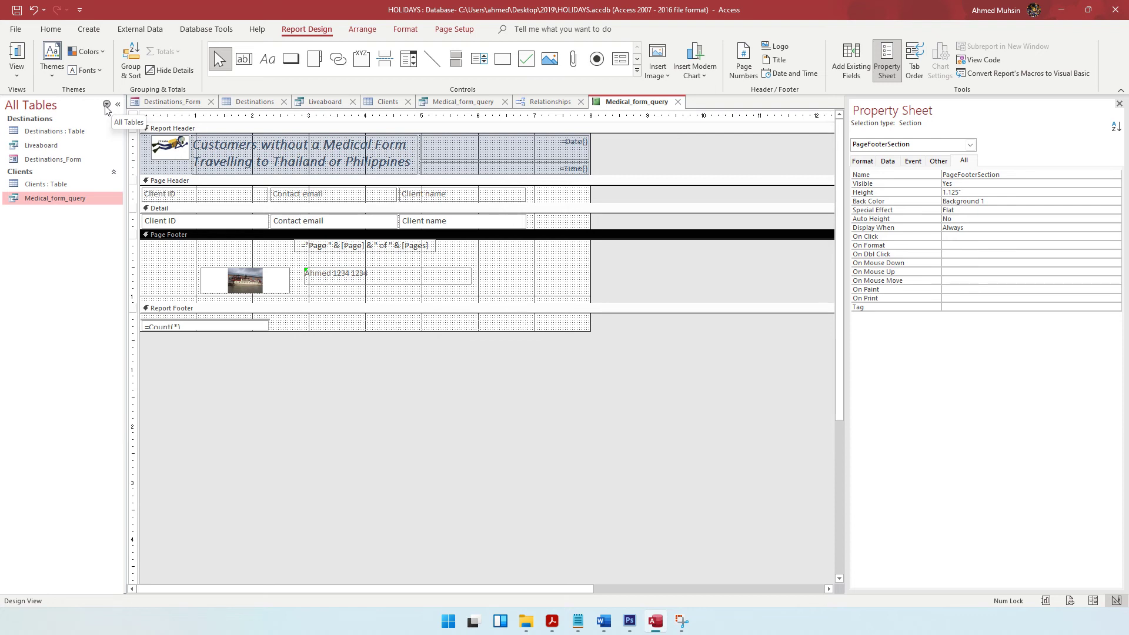
left_click(527, 282)
Step: Switch the report to Print Preview
left_click(49, 29)
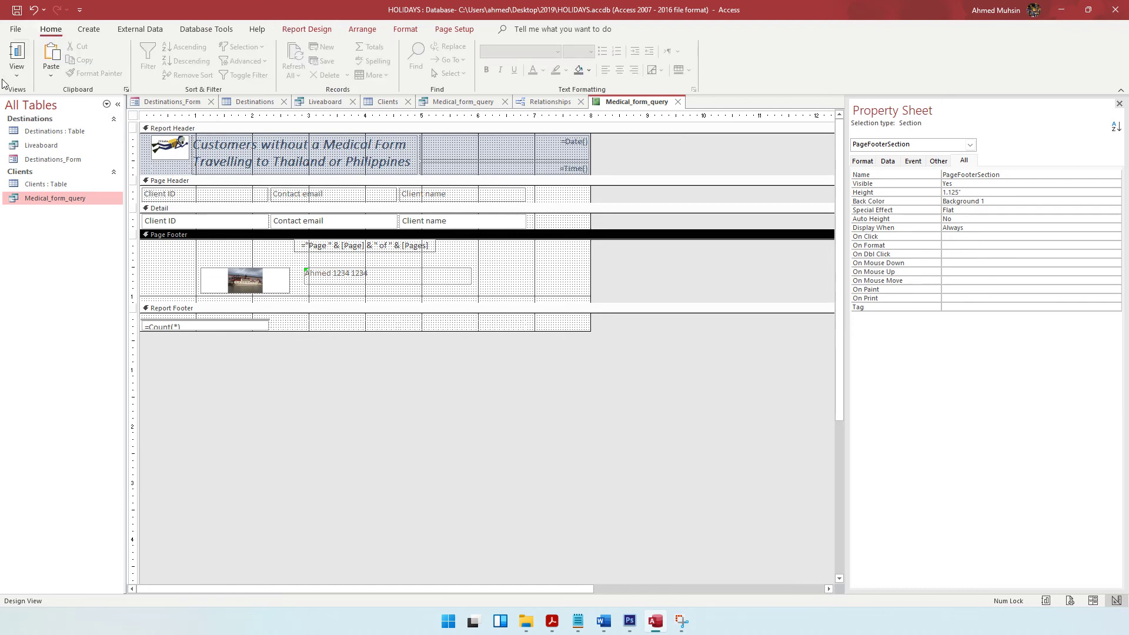
left_click(17, 75)
left_click(58, 156)
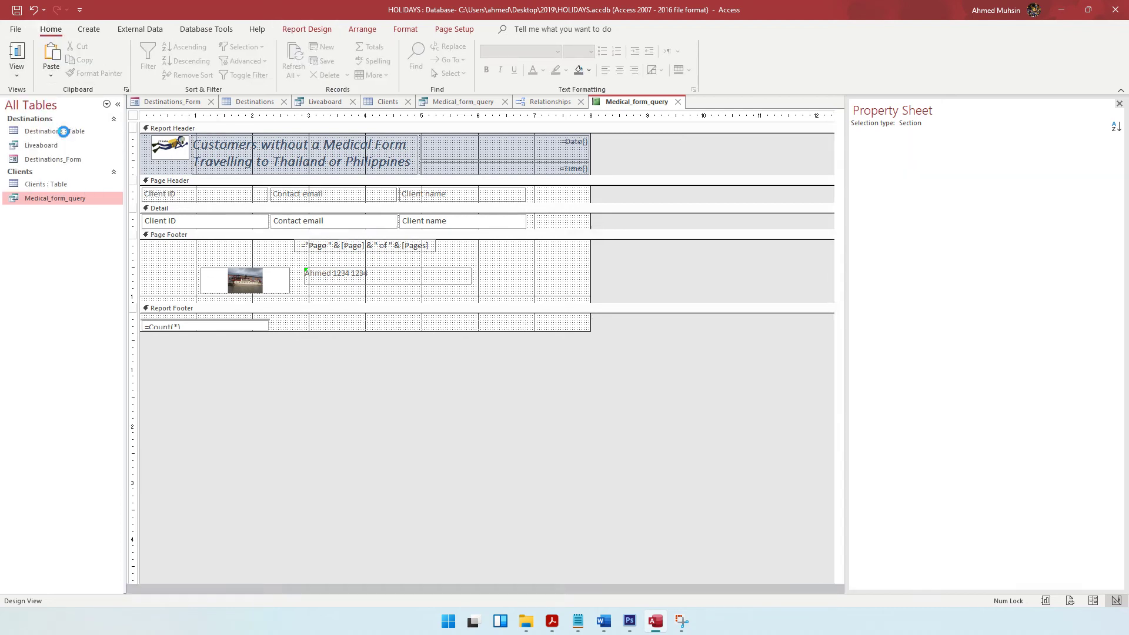
Step: Confirm in print preview that the report fits on Page 1 of 1, then return to Design View
scroll(483, 343, "down", 5)
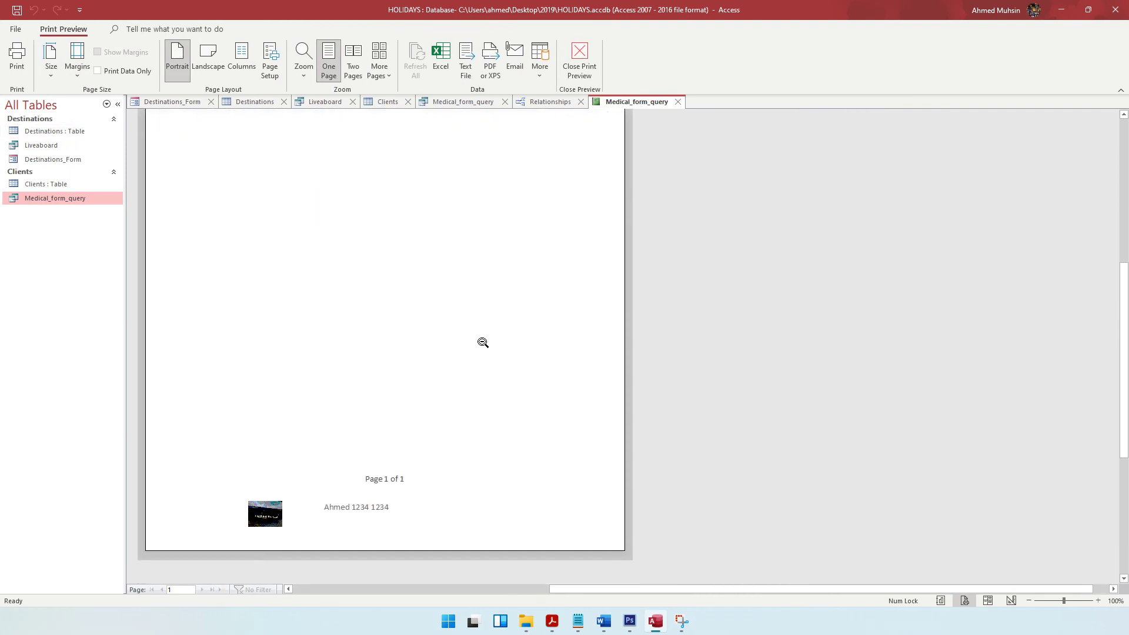
scroll(483, 343, "up", 3)
scroll(483, 343, "down", 3)
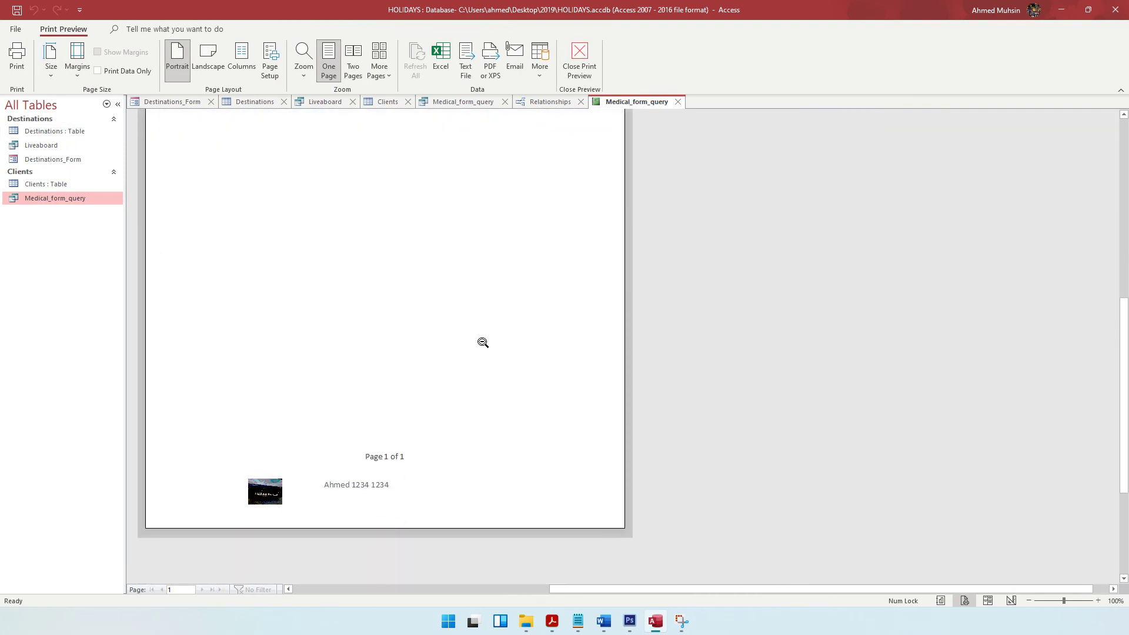
scroll(483, 343, "up", 5)
scroll(473, 315, "up", 2)
scroll(471, 406, "down", 2)
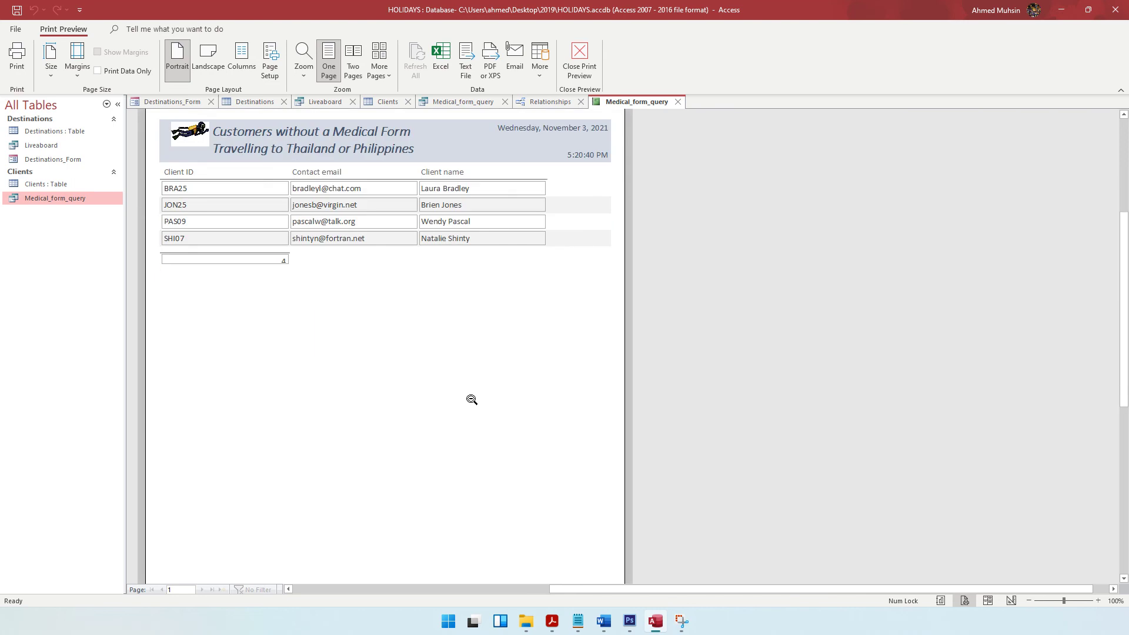
scroll(472, 400, "down", 3)
scroll(461, 373, "up", 2)
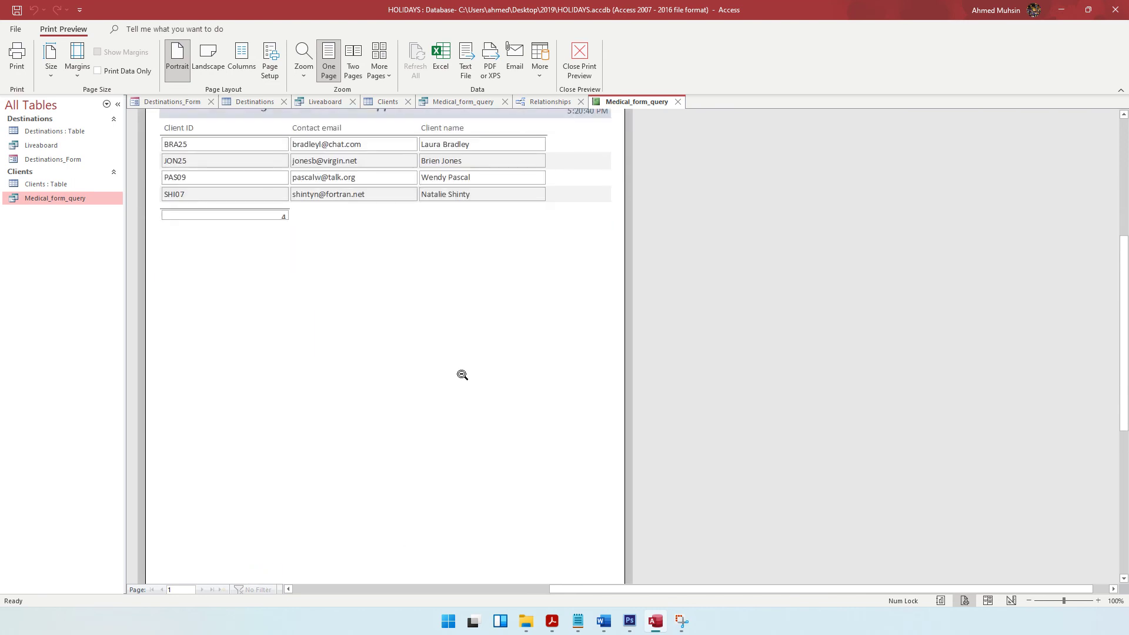
left_click(570, 75)
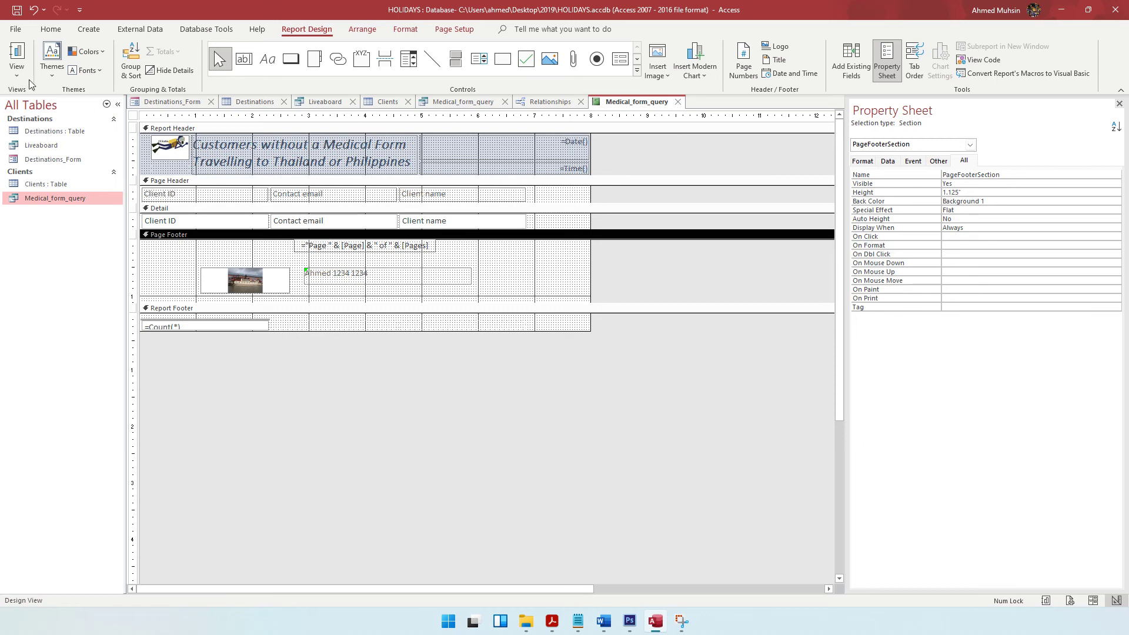
Step: In Layout View, narrow the Contact email column to 1.8125 inches
left_click(16, 67)
left_click(26, 154)
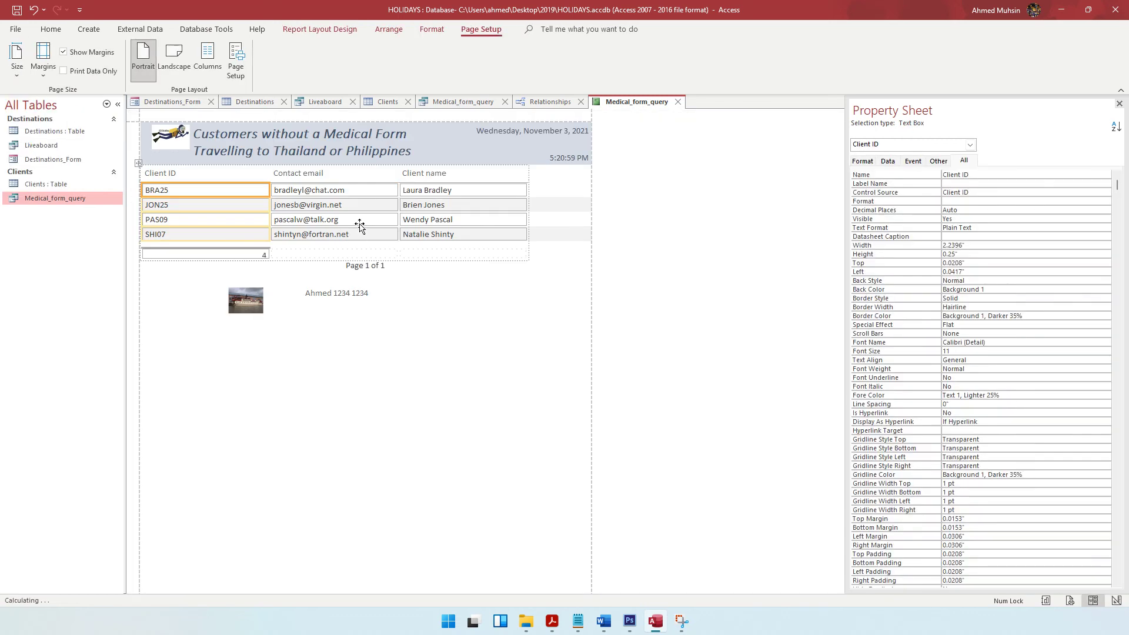
left_click(386, 220)
left_click_drag(395, 224, 373, 226)
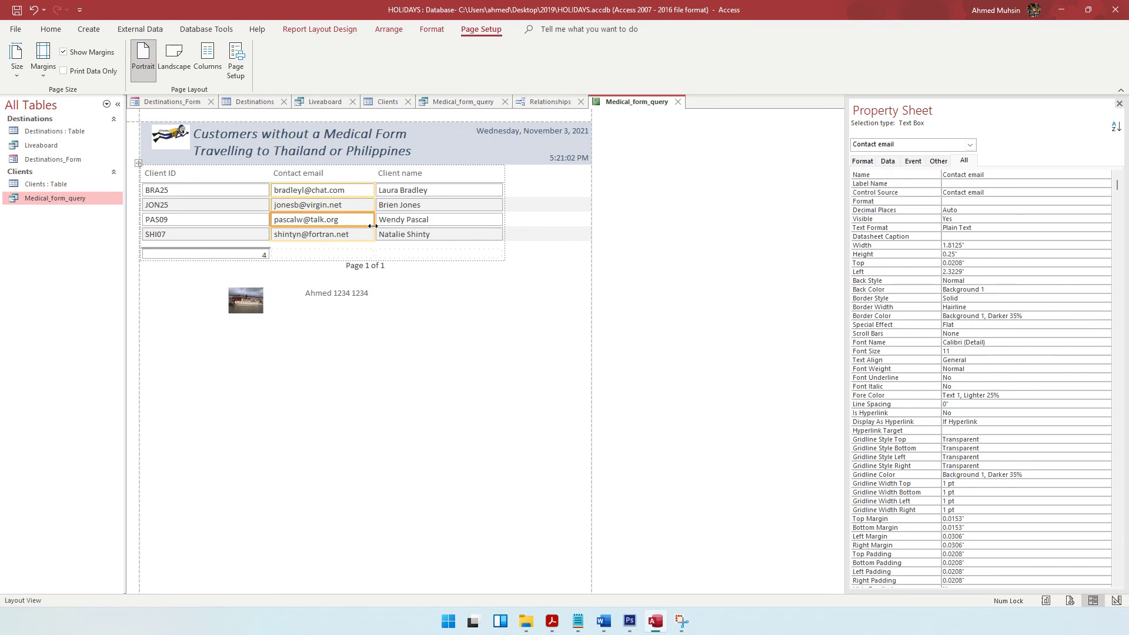
Step: Check the task PDF's one-side-of-A4 requirement, then minimise it
left_click(555, 521)
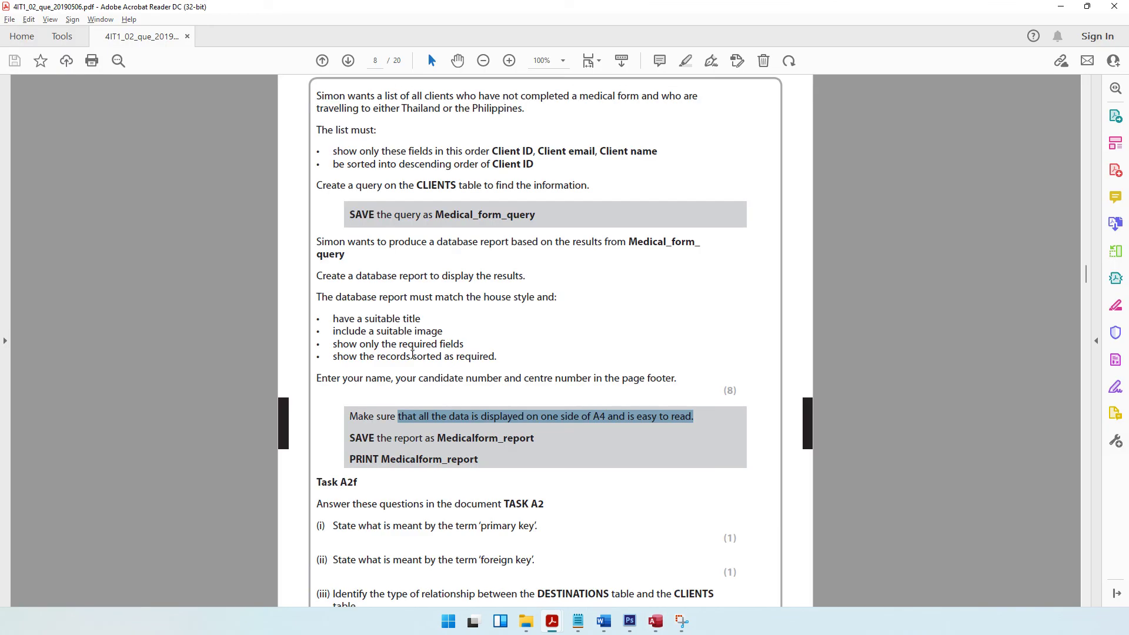
scroll(397, 435, "down", 1)
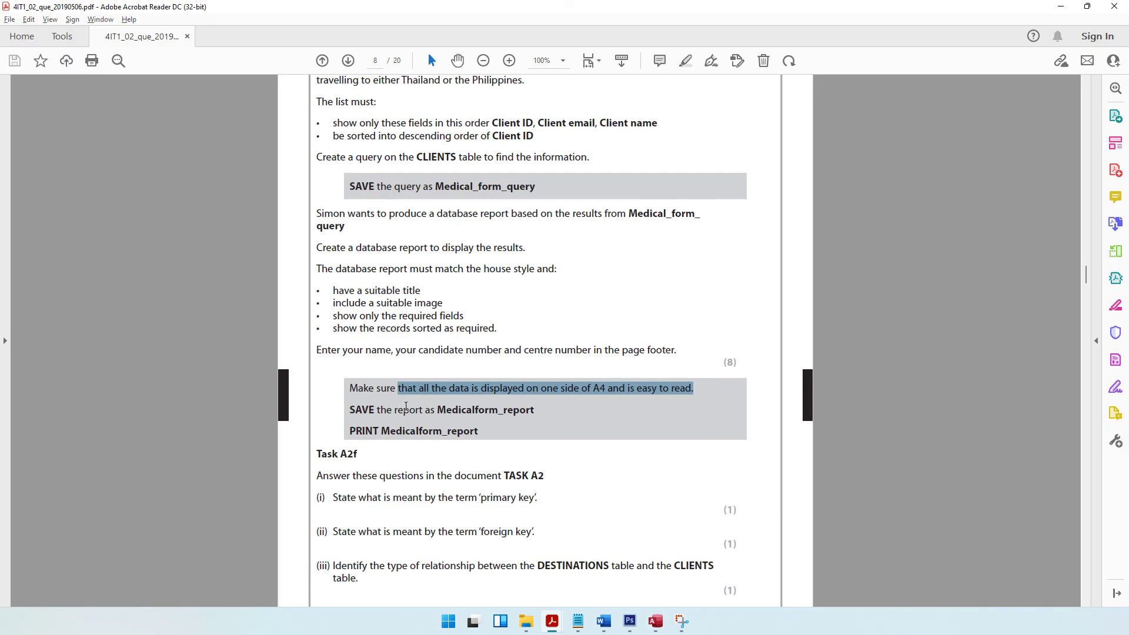
left_click(1059, 9)
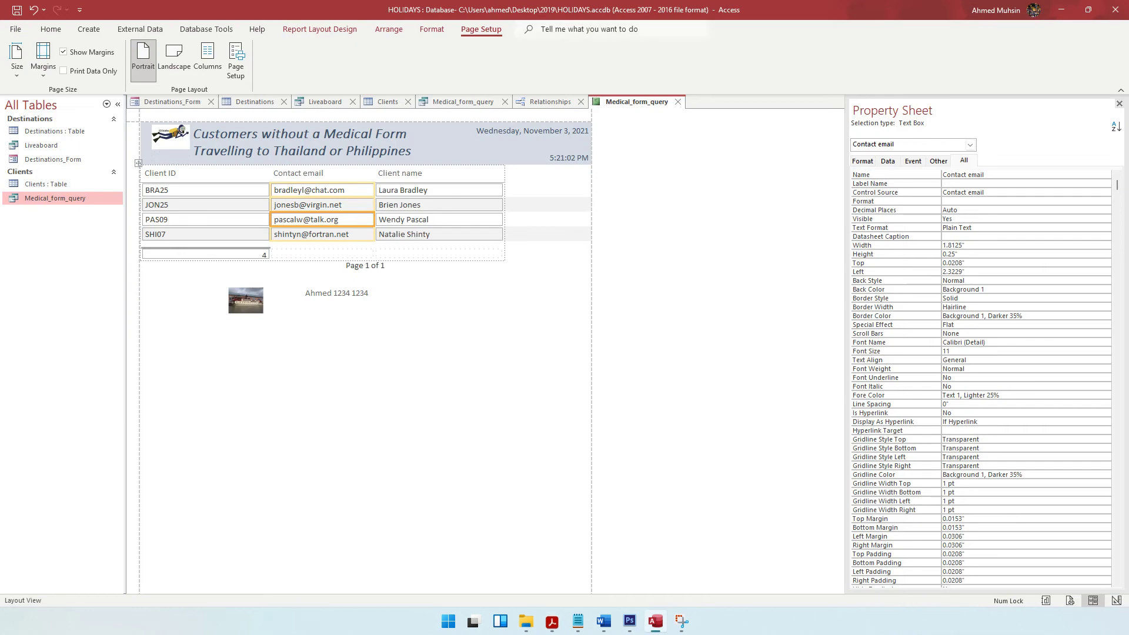
Step: Save the report as Medicalform_report
left_click(16, 11)
type("Medicalform_report")
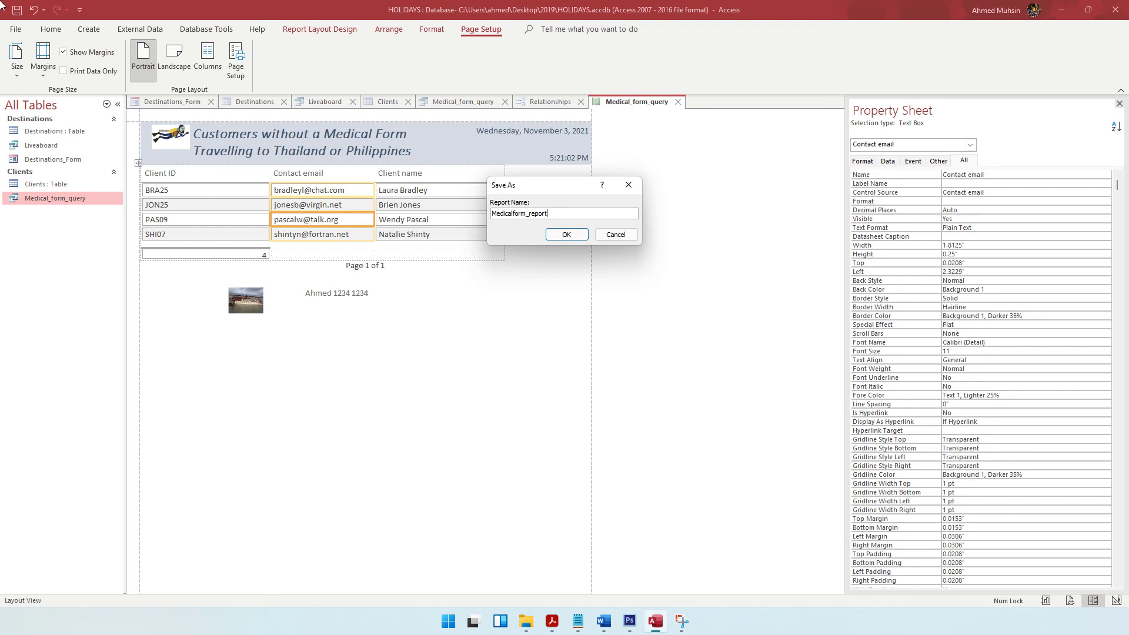
left_click(566, 234)
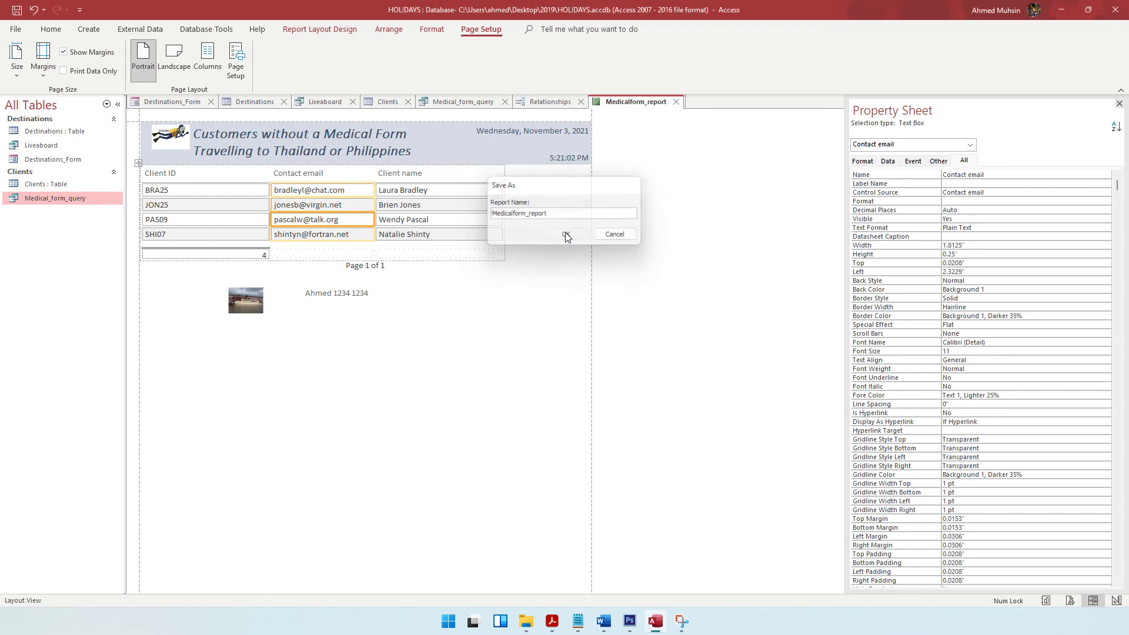
Step: Clear the earlier highlight in the task PDF and switch back to Access
left_click(552, 621)
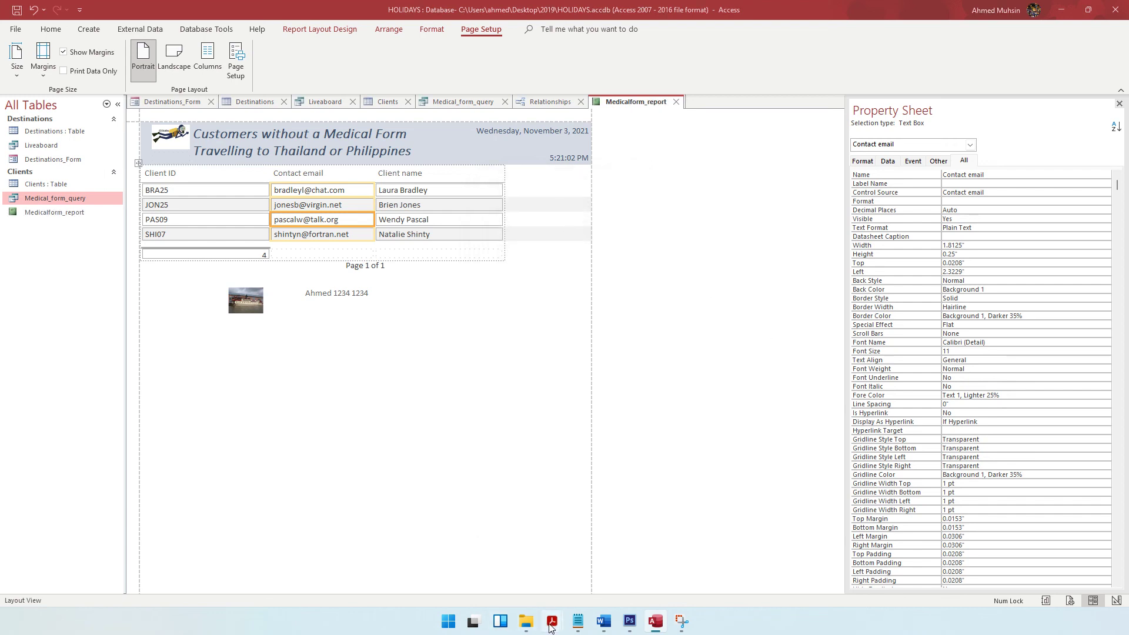
left_click(396, 431)
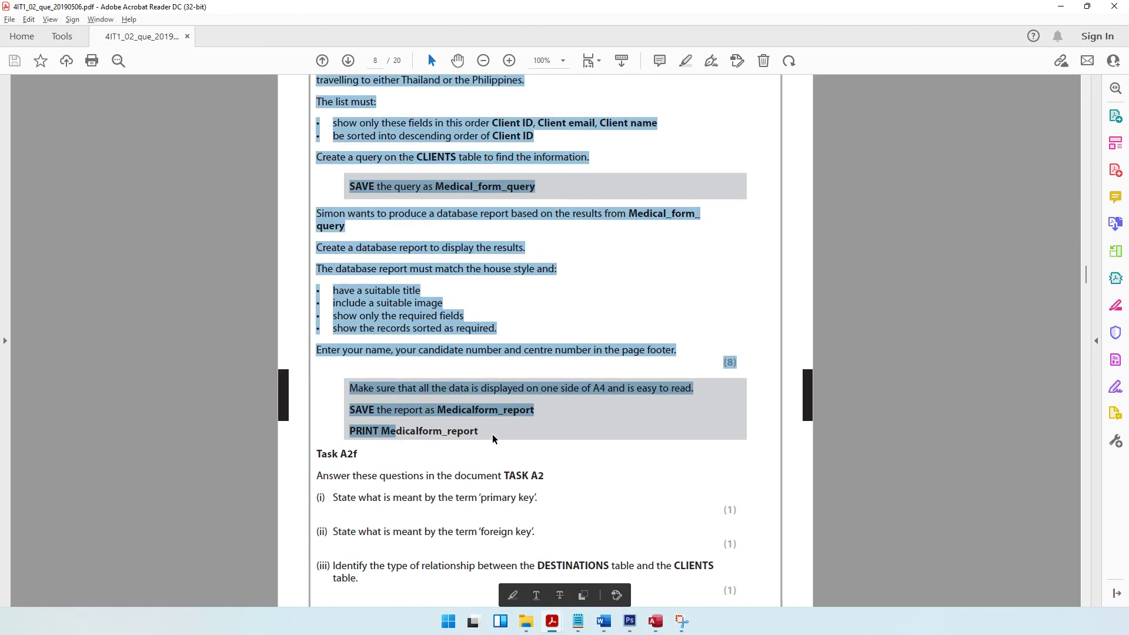
key("alt+Tab")
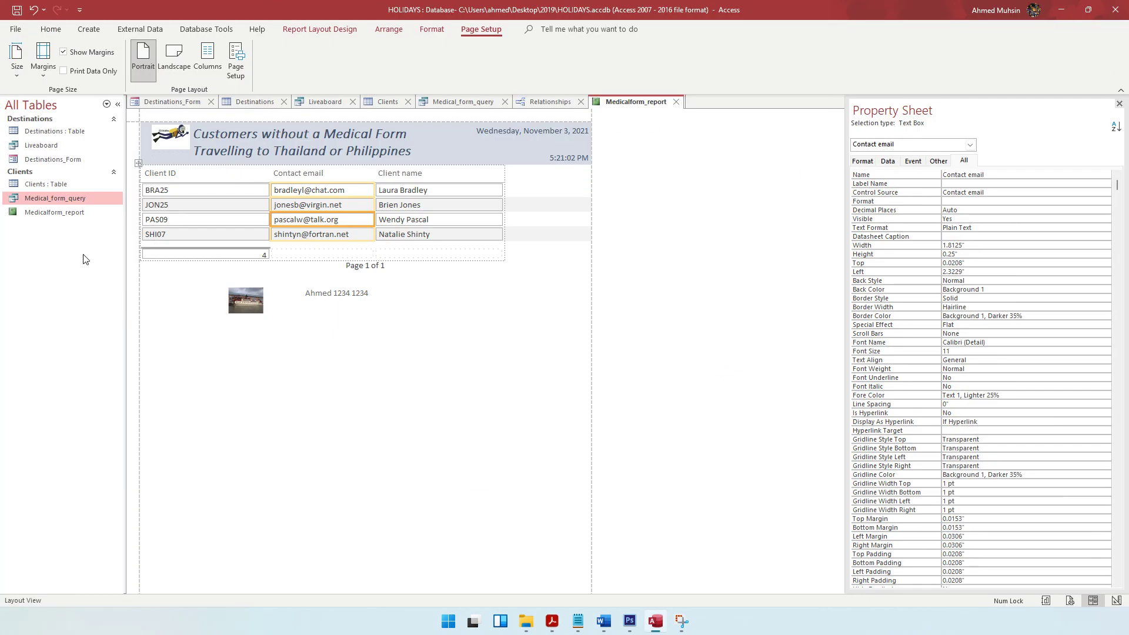
Step: Switch the report to Report View after a brief look at the print options
left_click(18, 34)
left_click(32, 210)
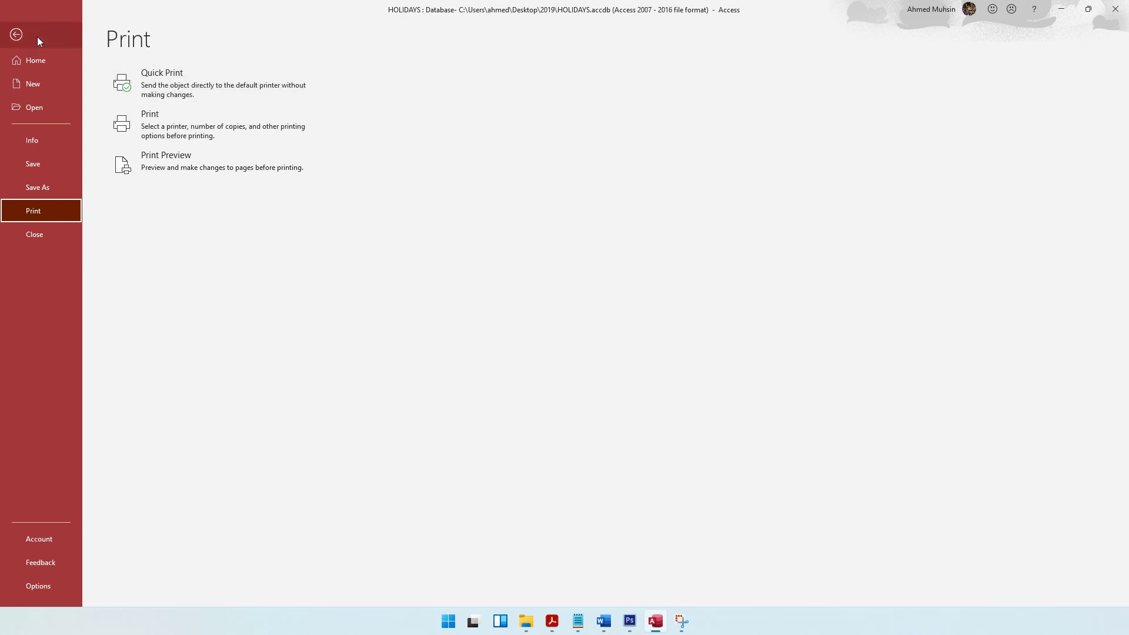
left_click(18, 35)
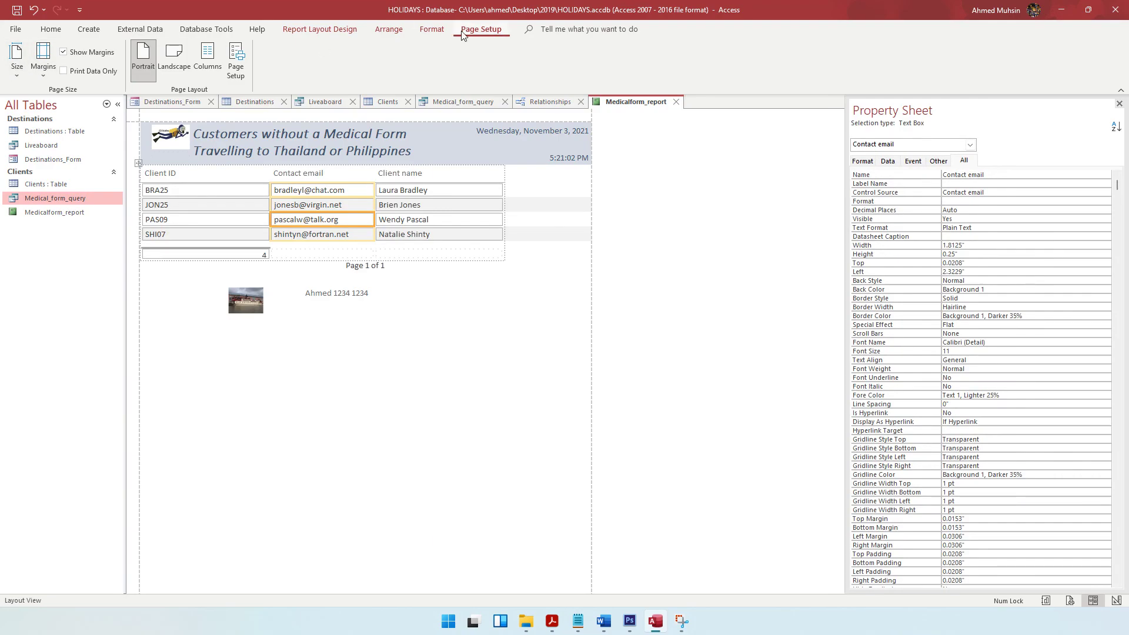
left_click(51, 29)
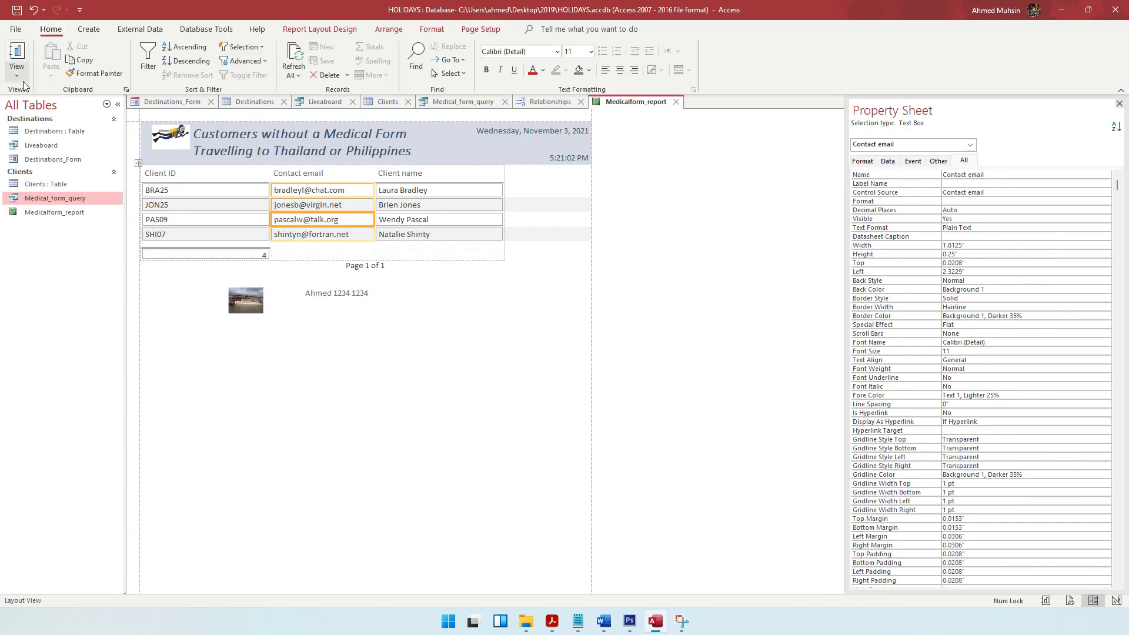
left_click(17, 77)
left_click(32, 104)
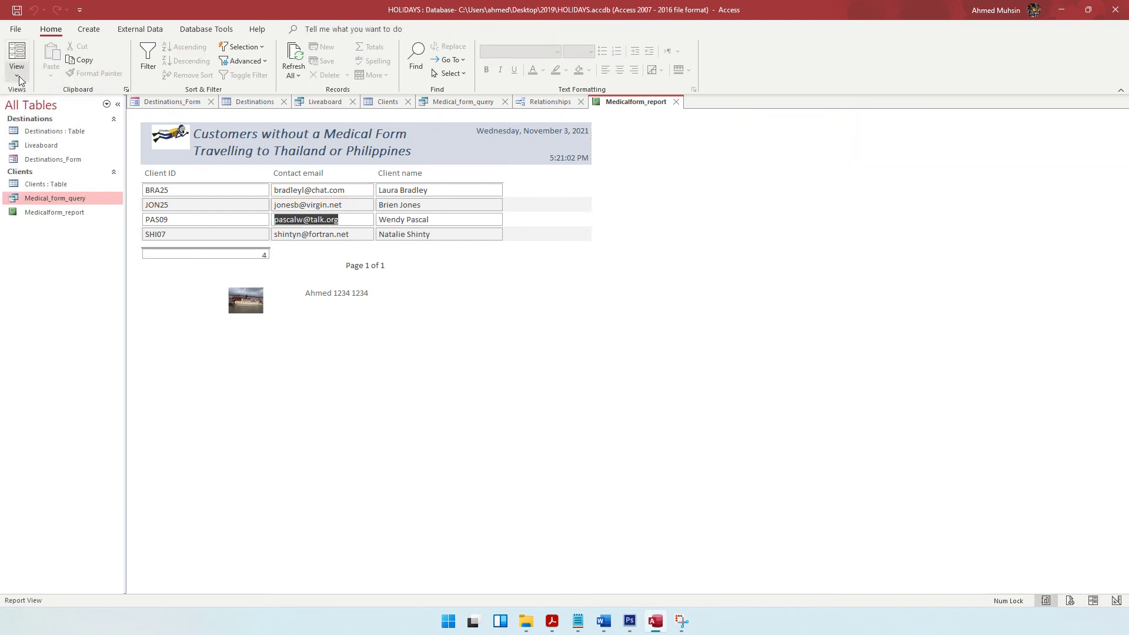
Step: Open the Print Preview of Medicalform_report and check its single page
left_click(15, 28)
left_click(33, 211)
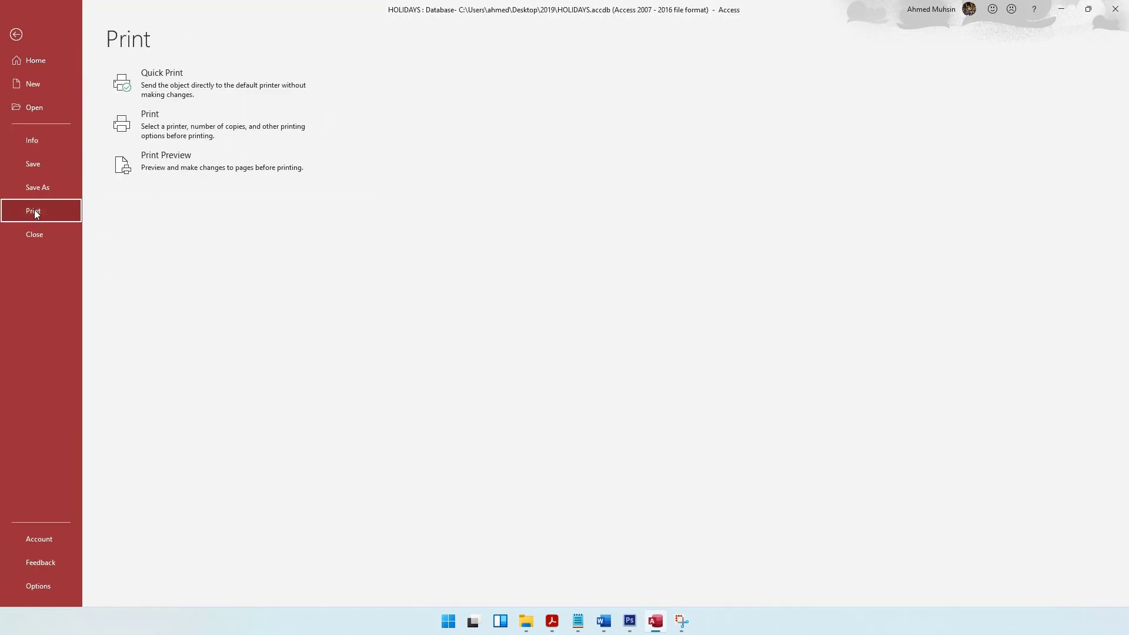
left_click(161, 159)
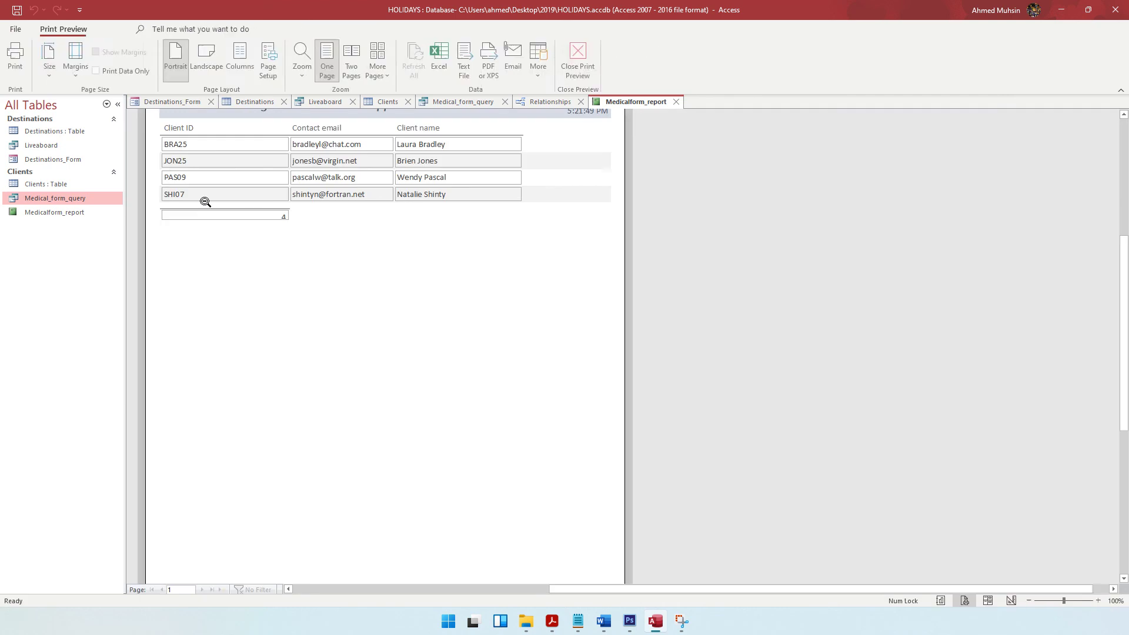
scroll(471, 271, "up", 3)
scroll(243, 269, "down", 7)
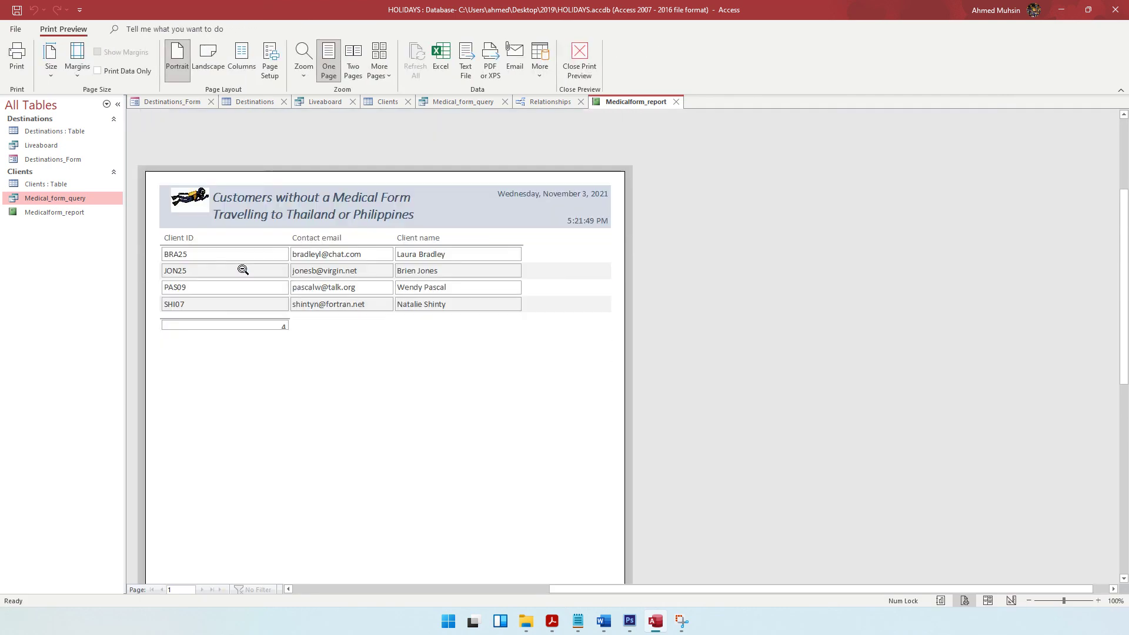
scroll(243, 270, "up", 3)
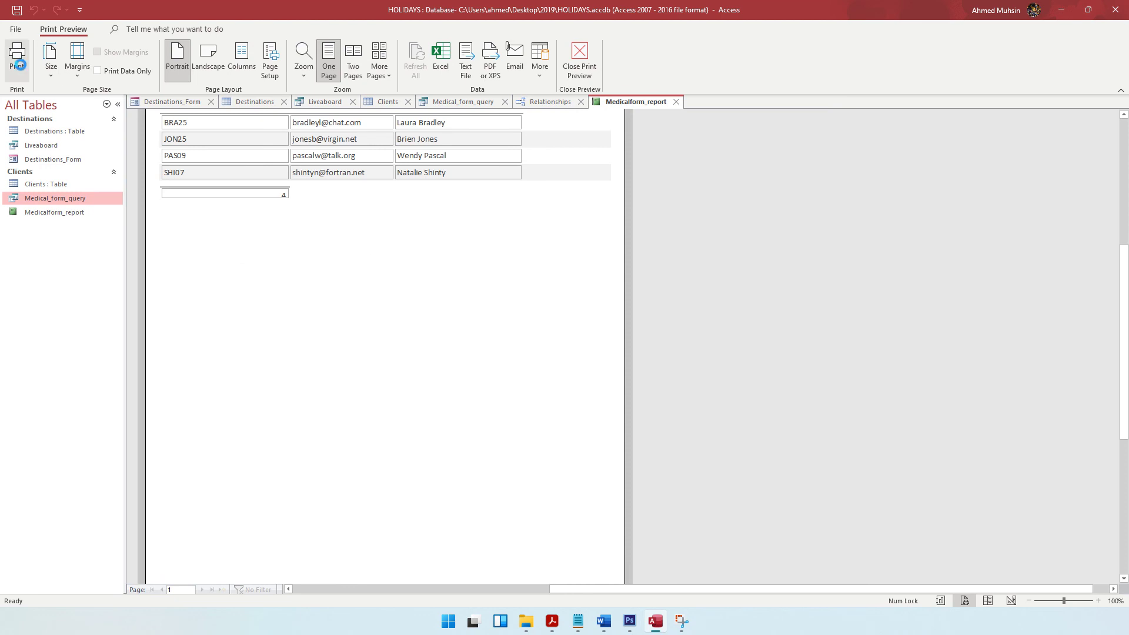
Step: Print Medicalform_report, then bring up the task PDF at Task A2f
left_click(21, 66)
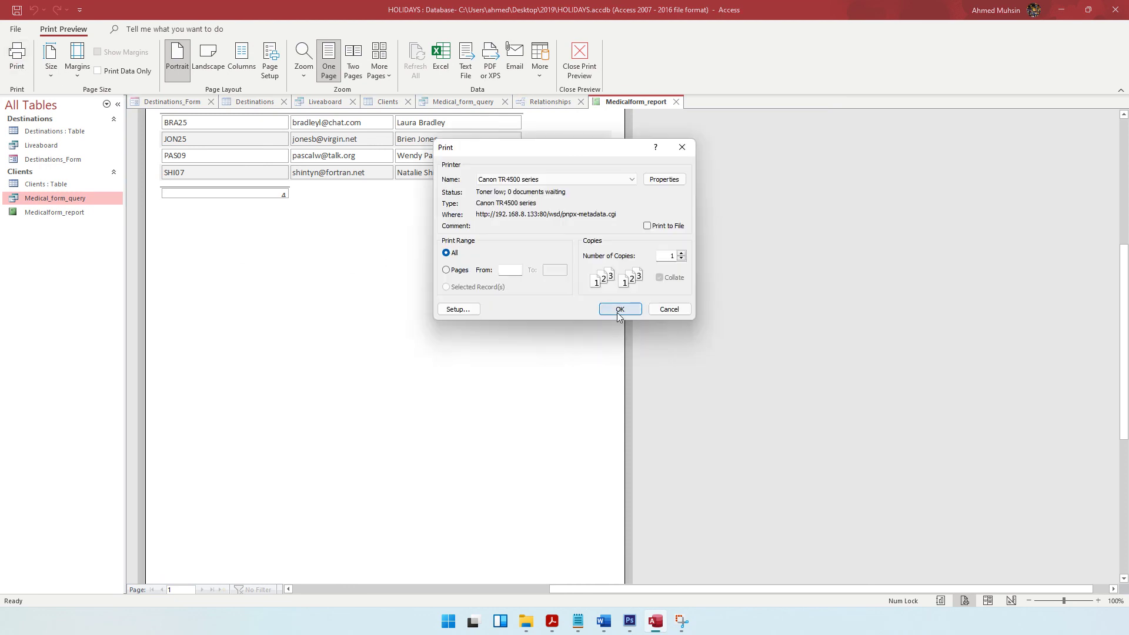
left_click(670, 309)
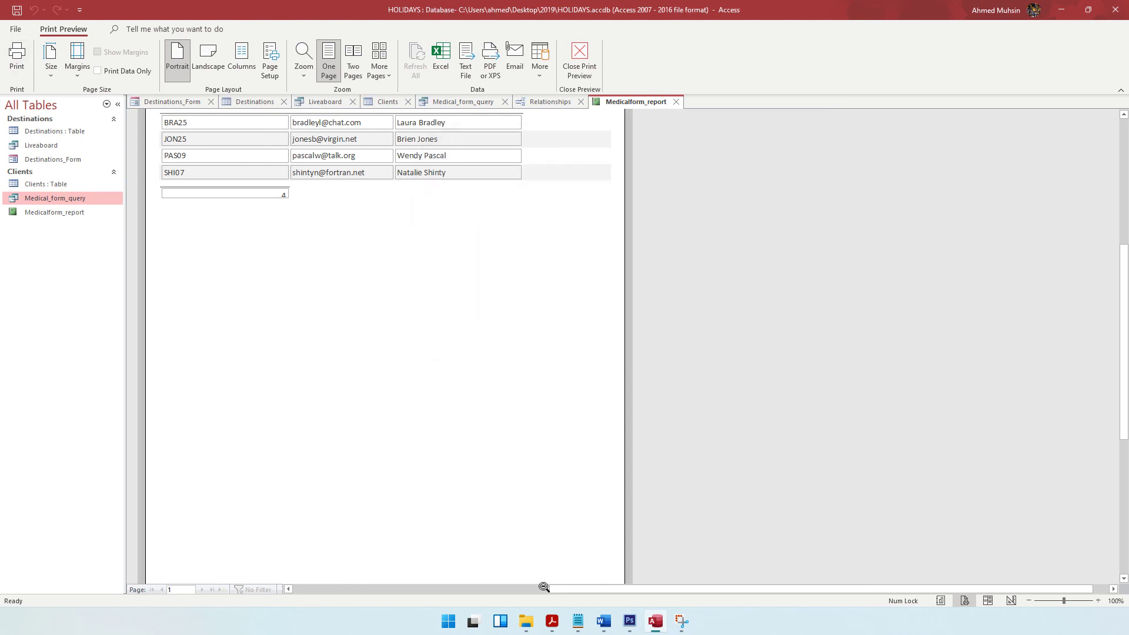
left_click(550, 628)
scroll(462, 390, "down", 5)
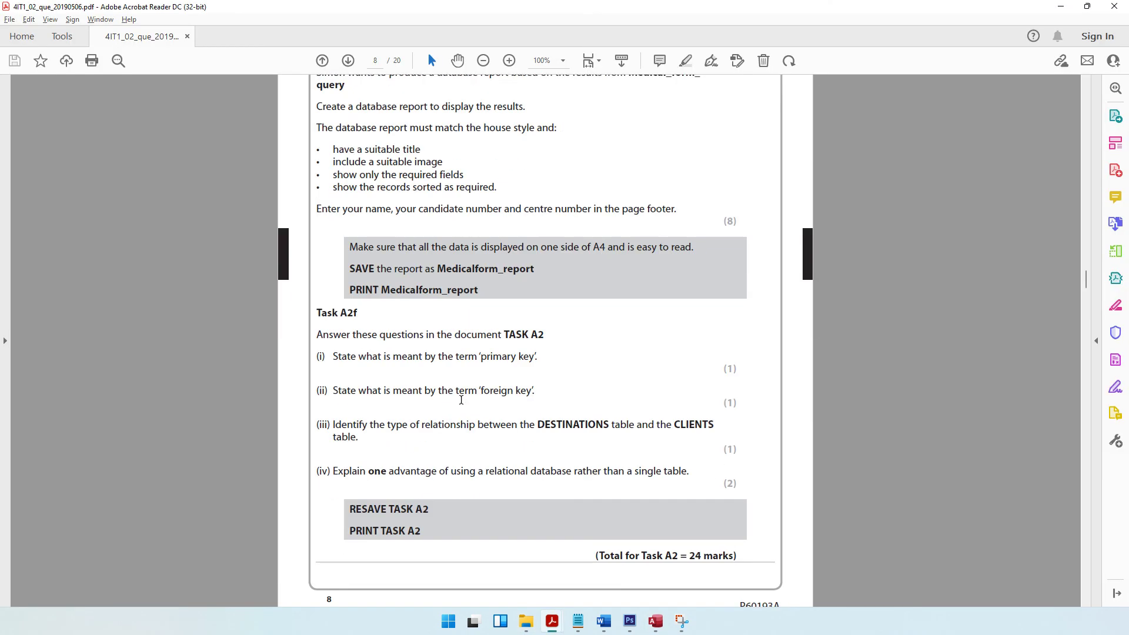
Step: Highlight the Task A2f instruction and primary key question, then bring up the TASK A2 document
left_click_drag(316, 278, 547, 284)
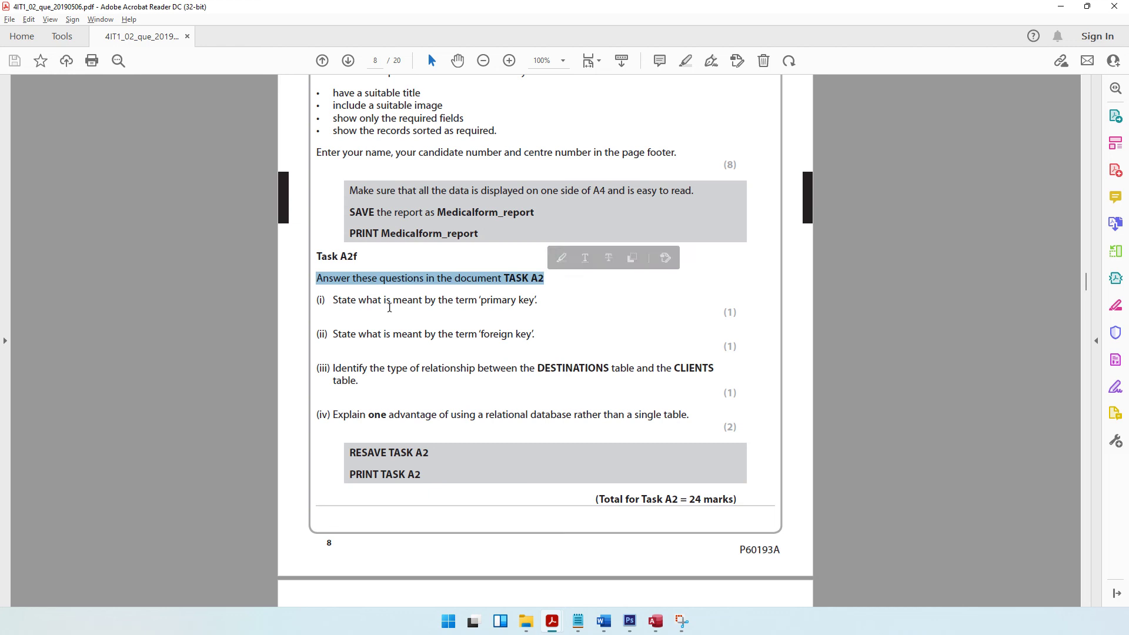
left_click_drag(391, 301, 537, 308)
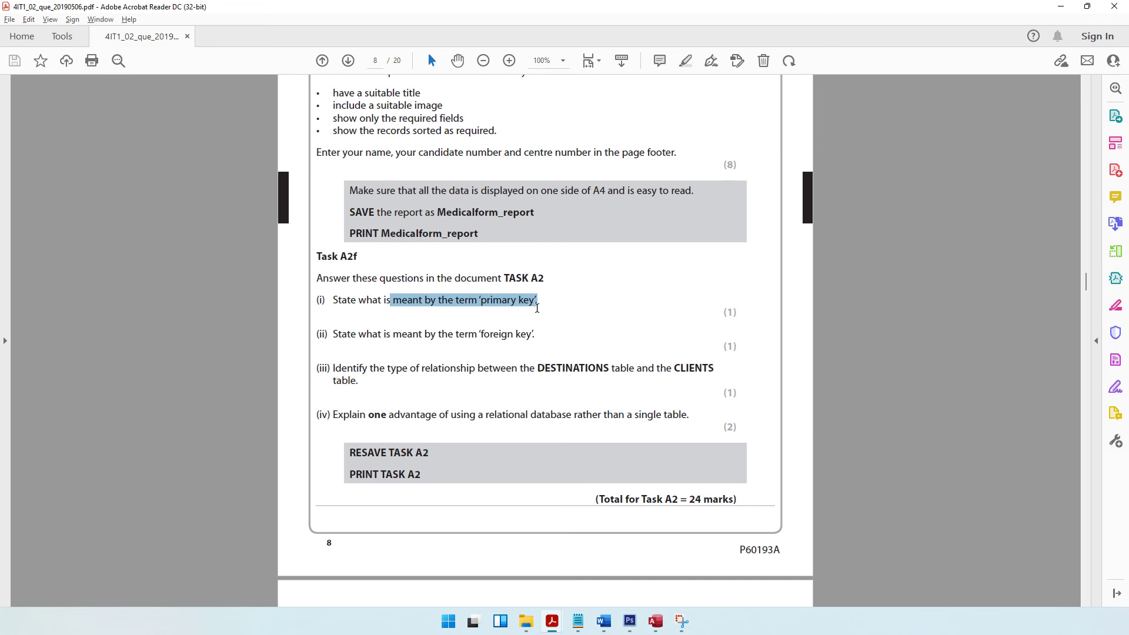
left_click(604, 621)
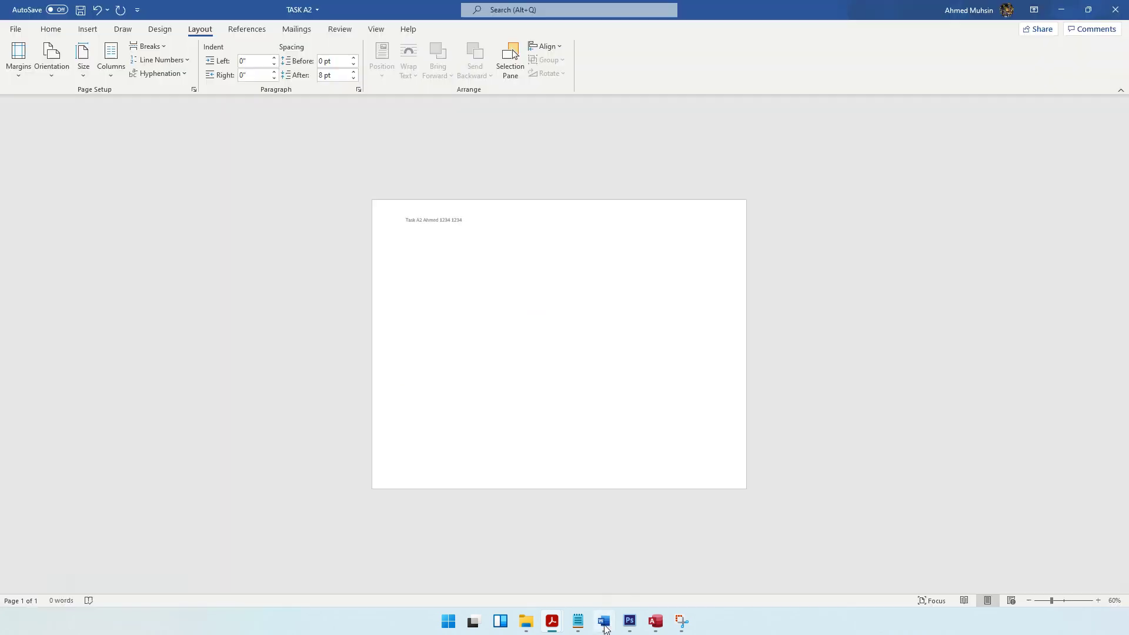
Step: Type the heading 'Task A2f' in TASK A2 and enlarge the page view
type("Task A2f")
left_click(1098, 600)
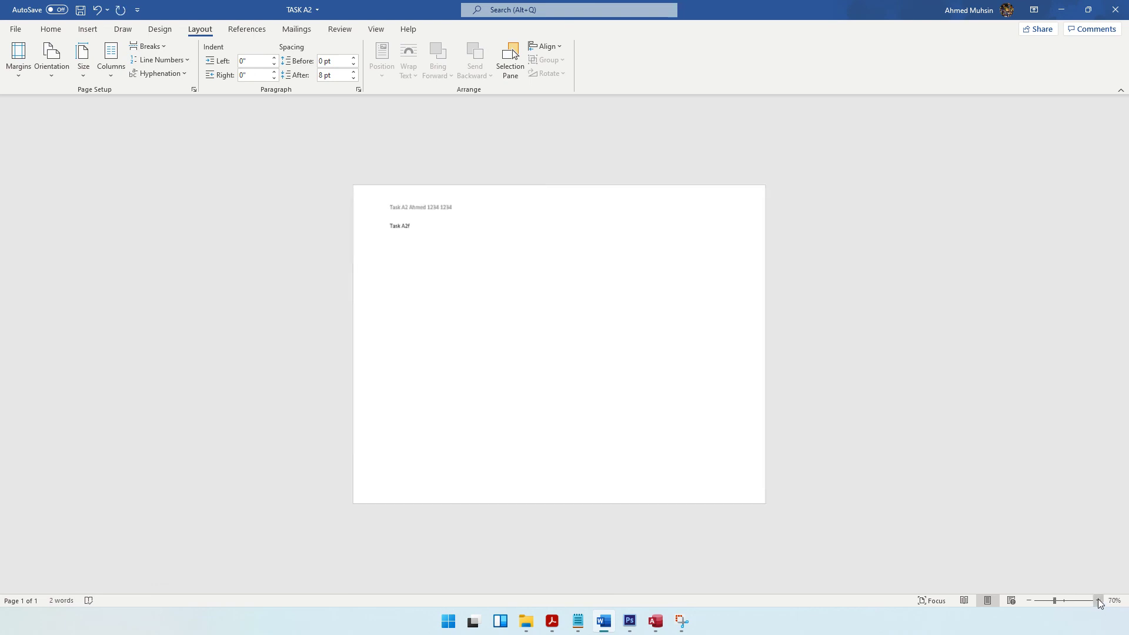
scroll(364, 332, "up", 9)
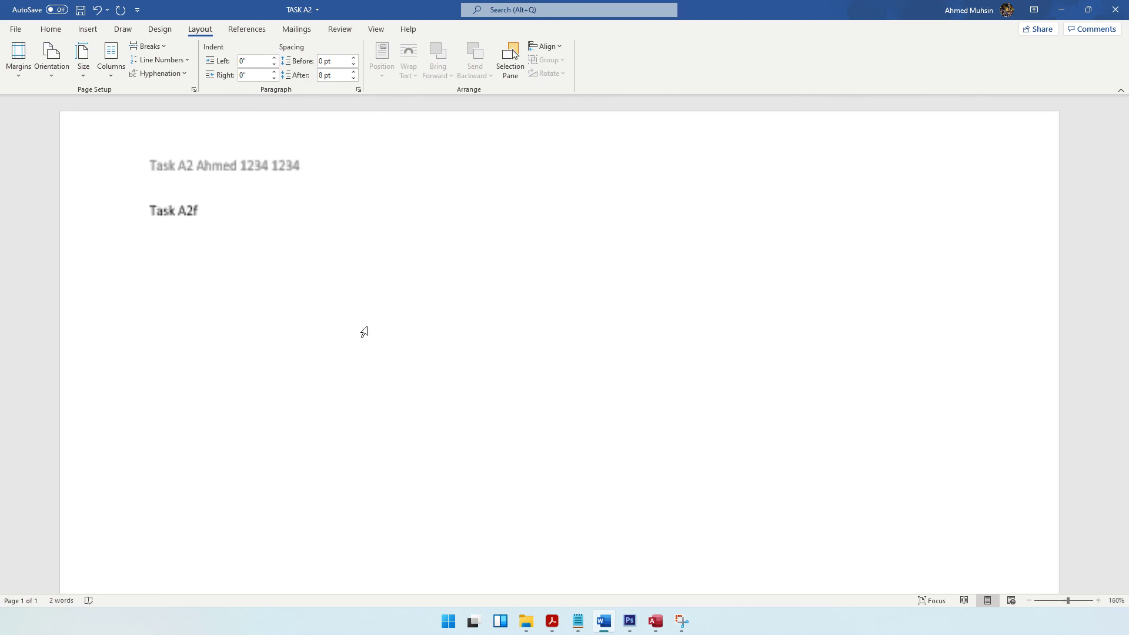
key("Return")
Step: Write answer i) defining the primary key as the field holding unique data, then start item ii)
type("i)")
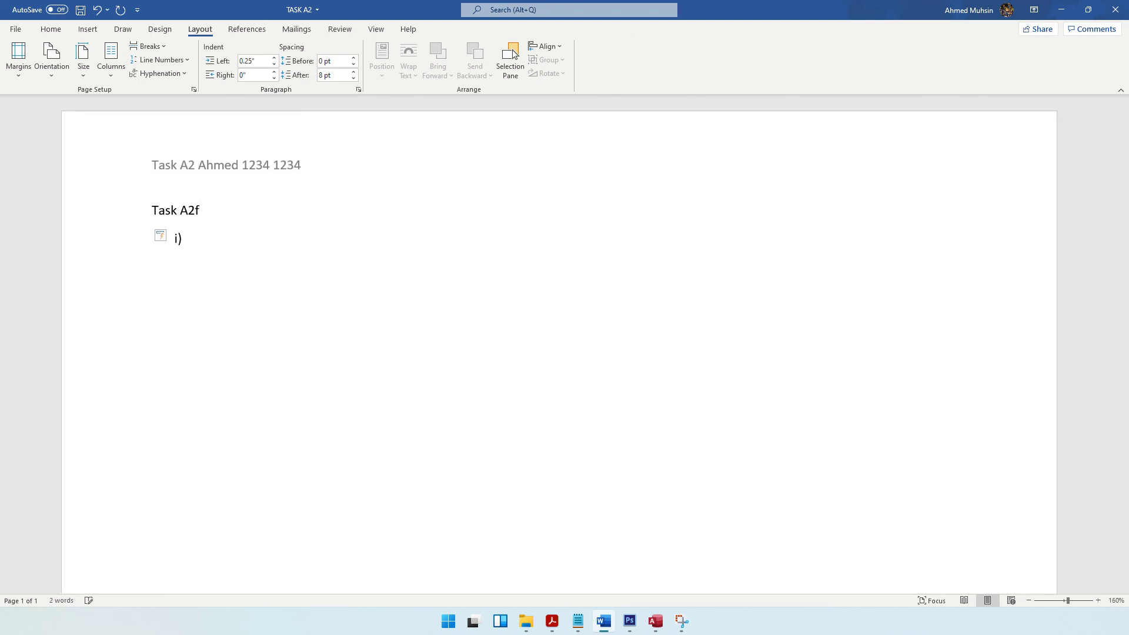
type(" The Primary key is the fie")
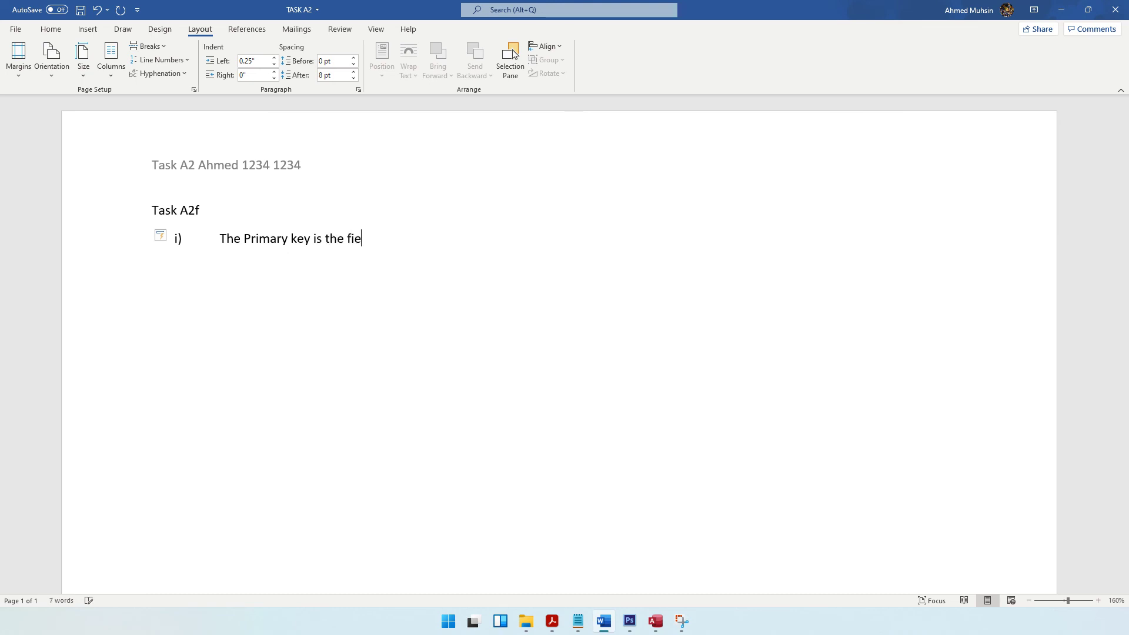
type("ld which has unique data")
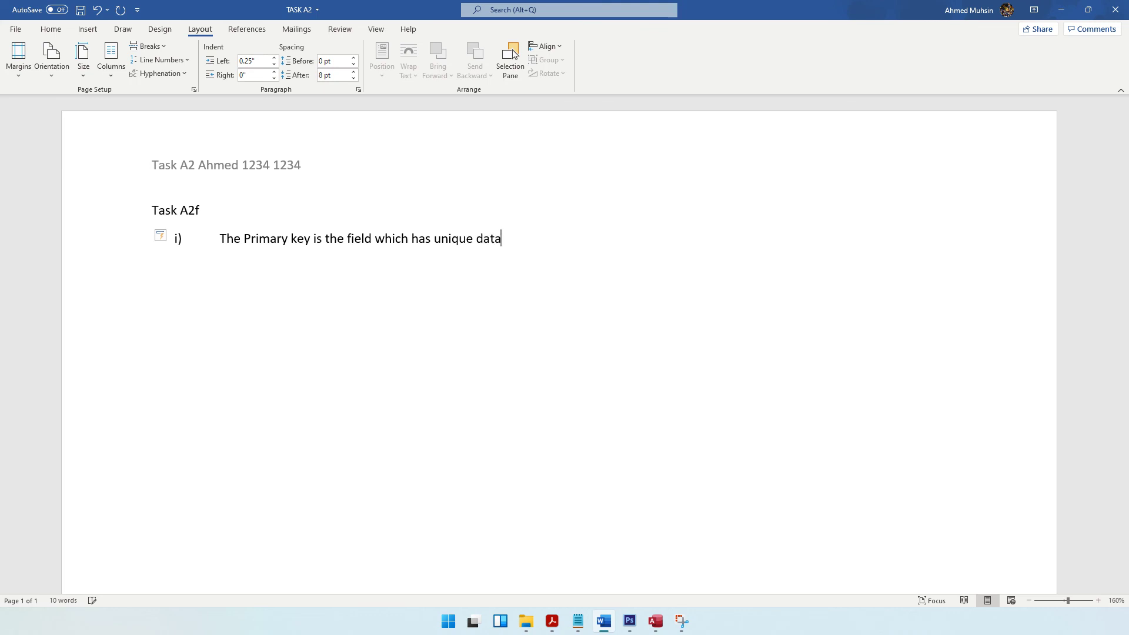
type(" in it, and this field is used to ")
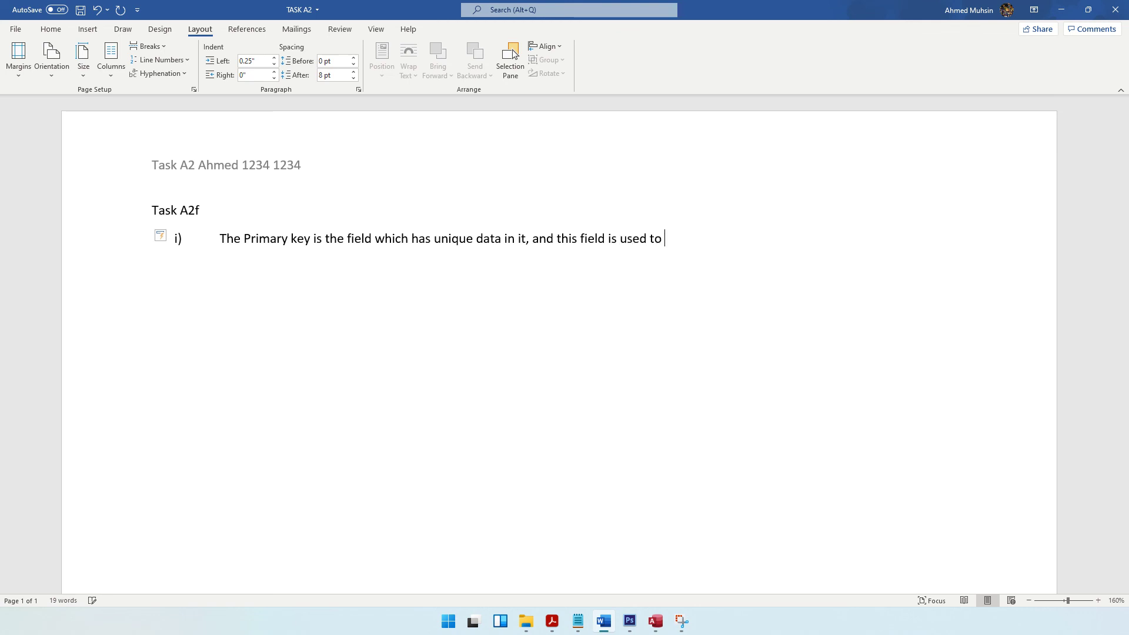
type("identify a record in a tabke=")
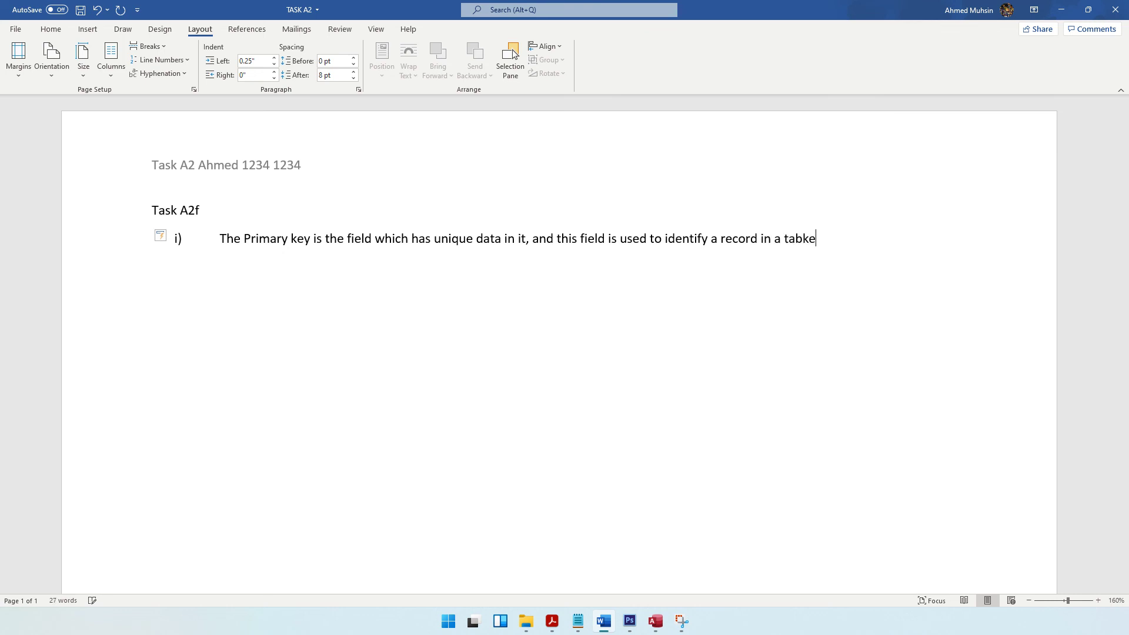
key("BackSpace")
key("BackSpace")
key("BackSpace")
type("le.")
key("Return")
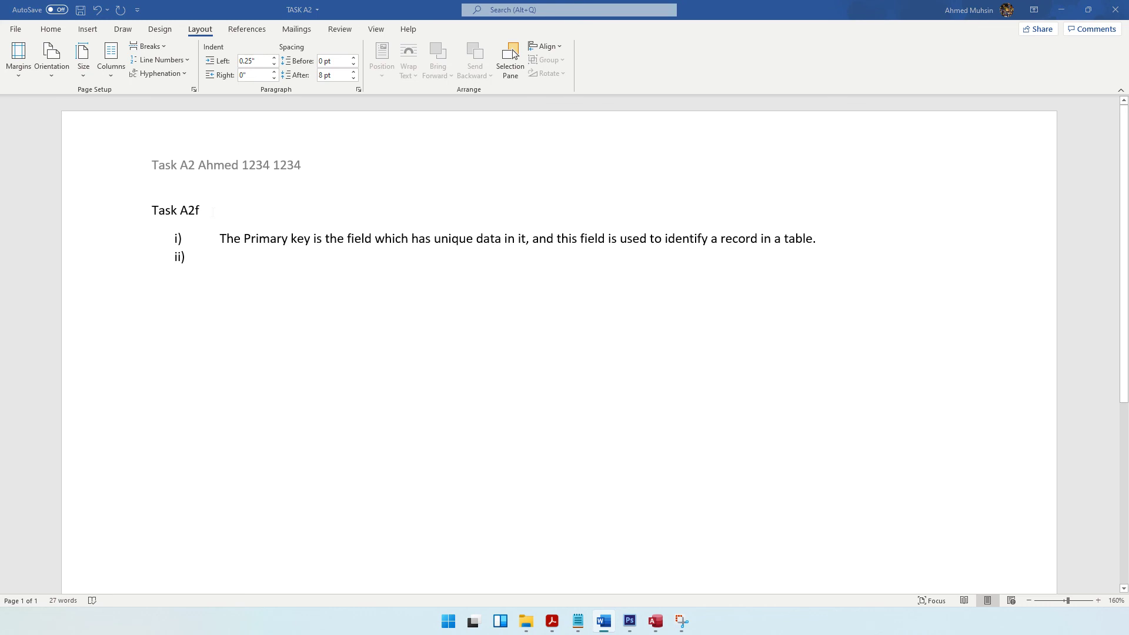
key("alt+Tab")
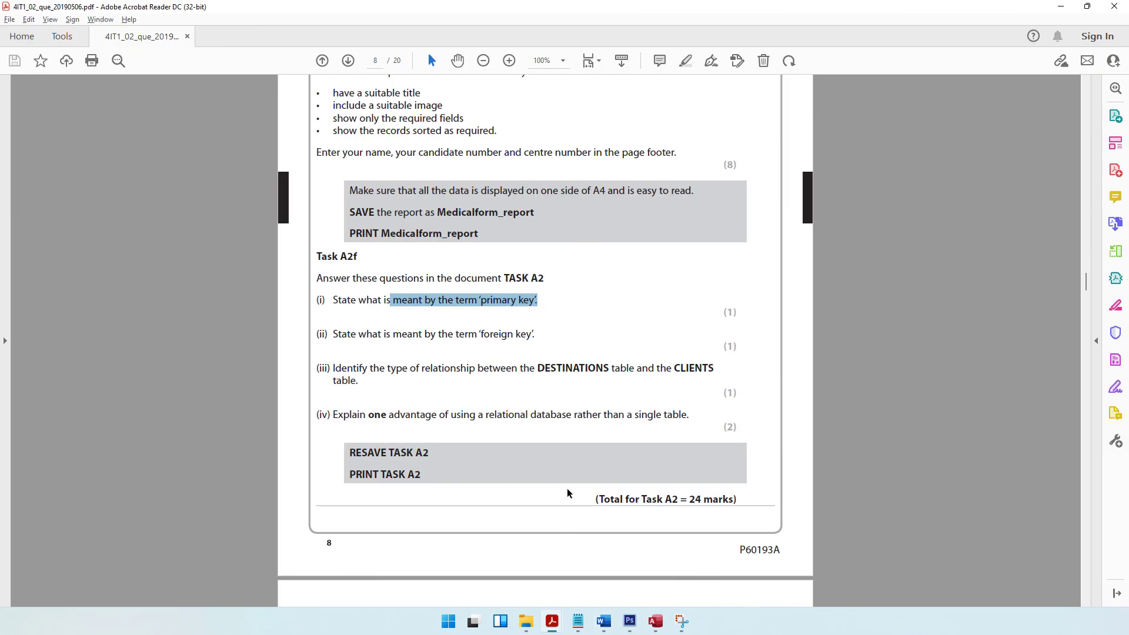
left_click(661, 627)
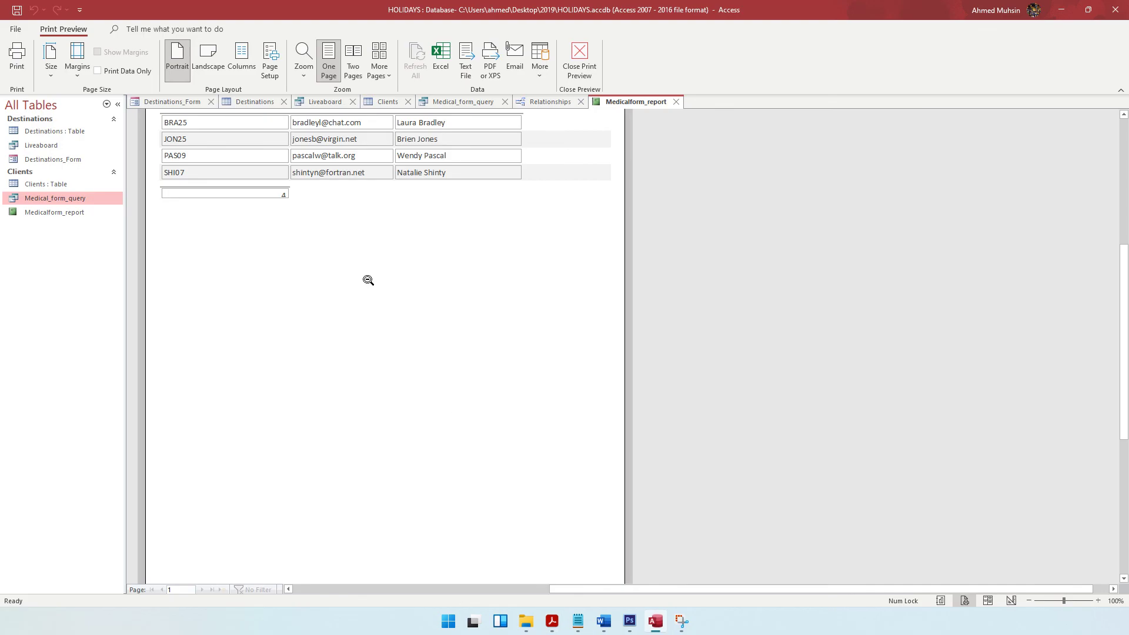
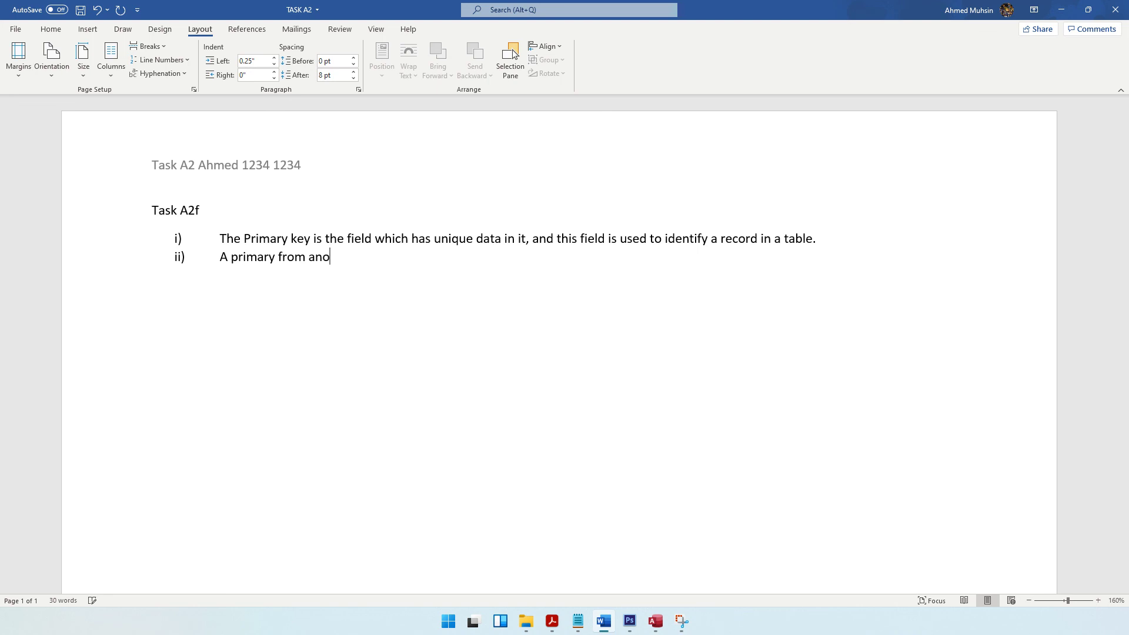
Step: Finish answer ii) as 'another table is referred to as Primary Key' and start item iii)
type("is referred to as Primarty")
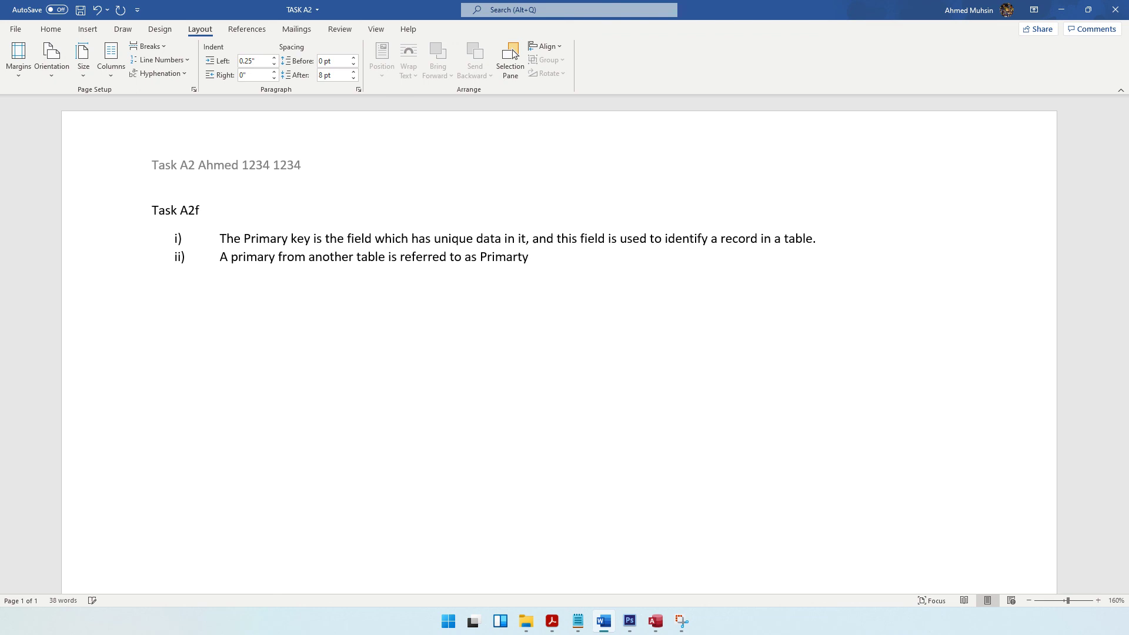
key("BackSpace")
key("BackSpace")
type("y Key")
key("Return")
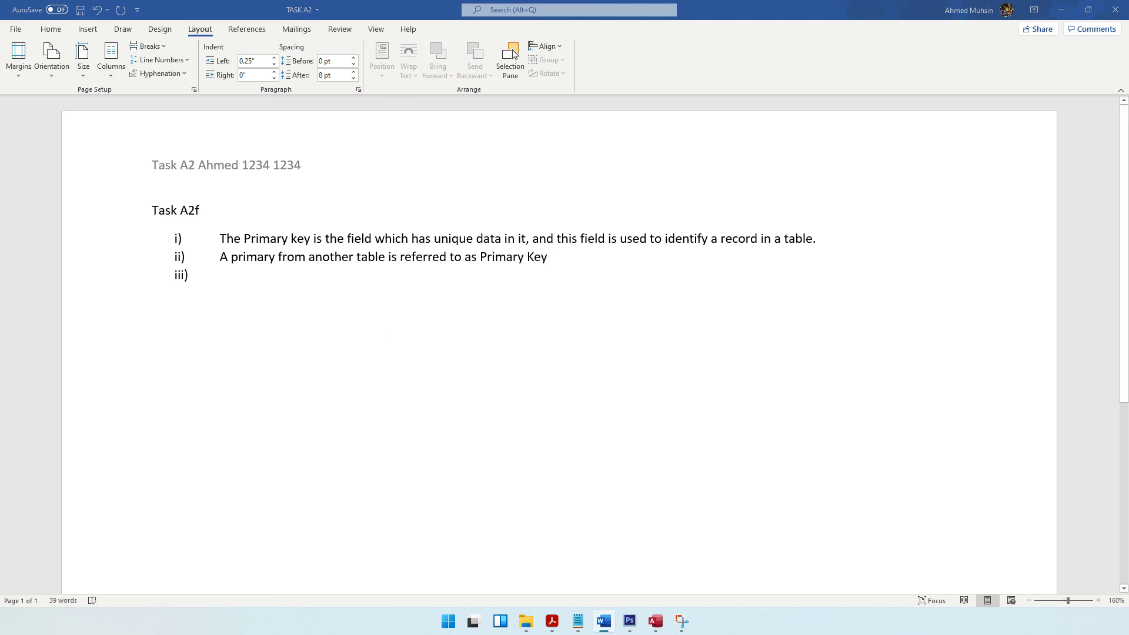
key("alt+Tab")
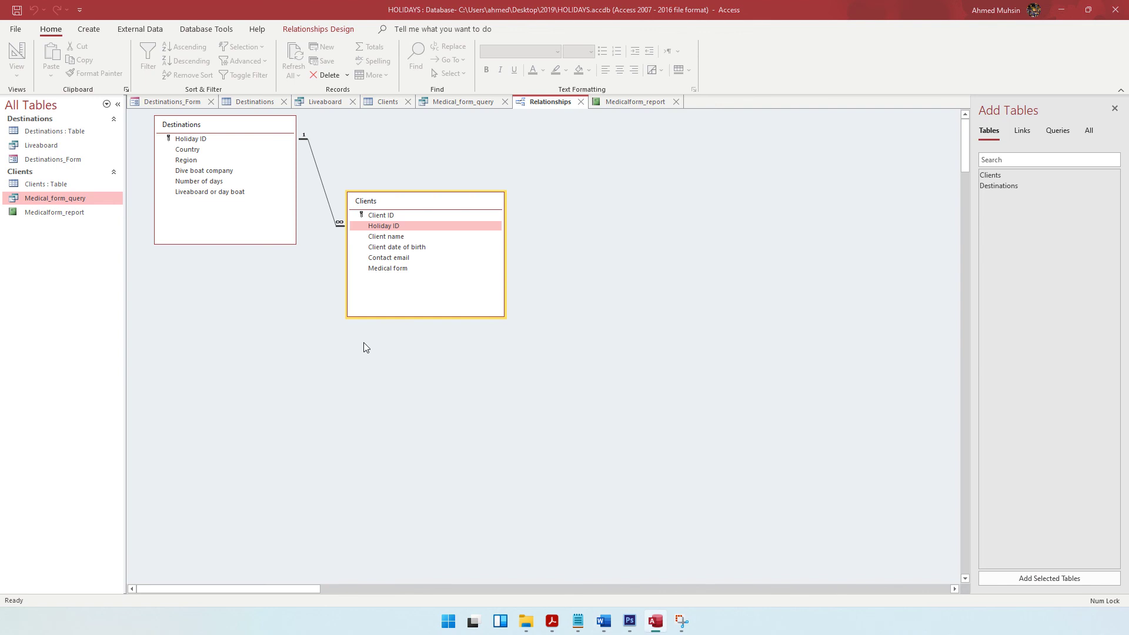
Step: Compare the relationship question with the one-to-many Holiday ID link between Destinations and Clients in Access
key("alt+Tab")
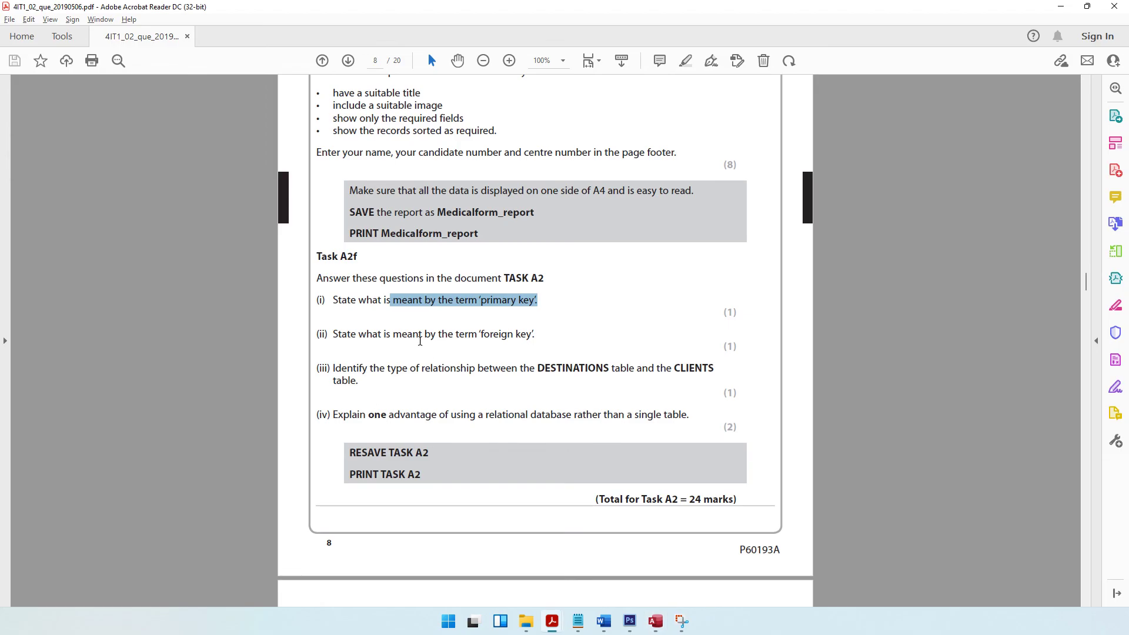
mouse_move(370, 370)
left_mouse_down()
mouse_move(701, 376)
mouse_move(388, 371)
mouse_move(358, 381)
left_mouse_up()
left_click(688, 374)
left_click(655, 621)
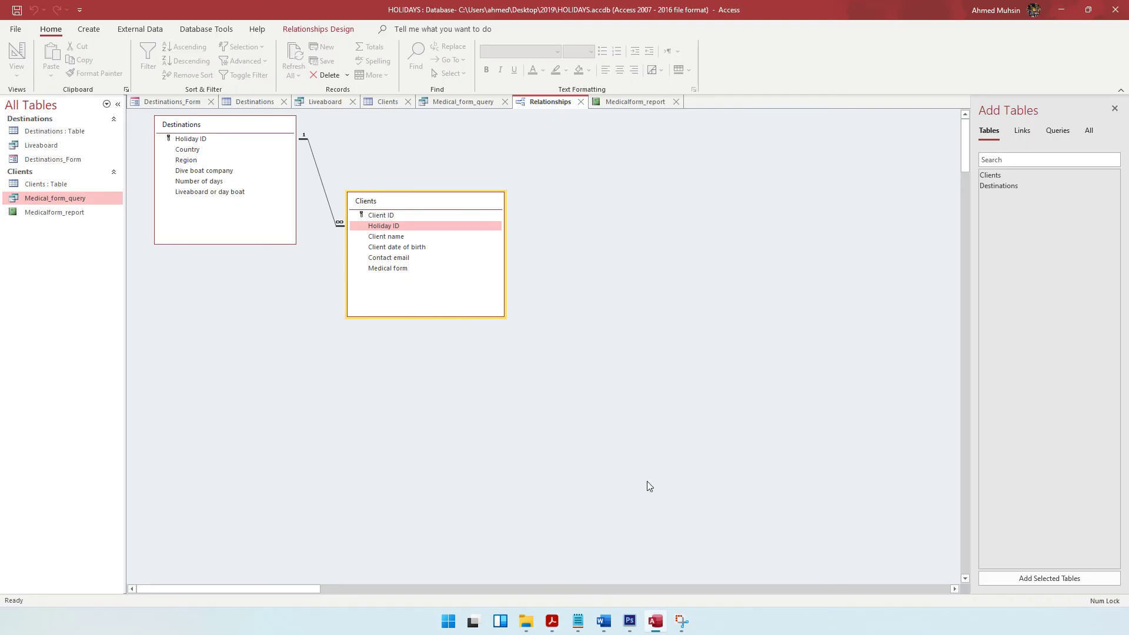
left_click(211, 128)
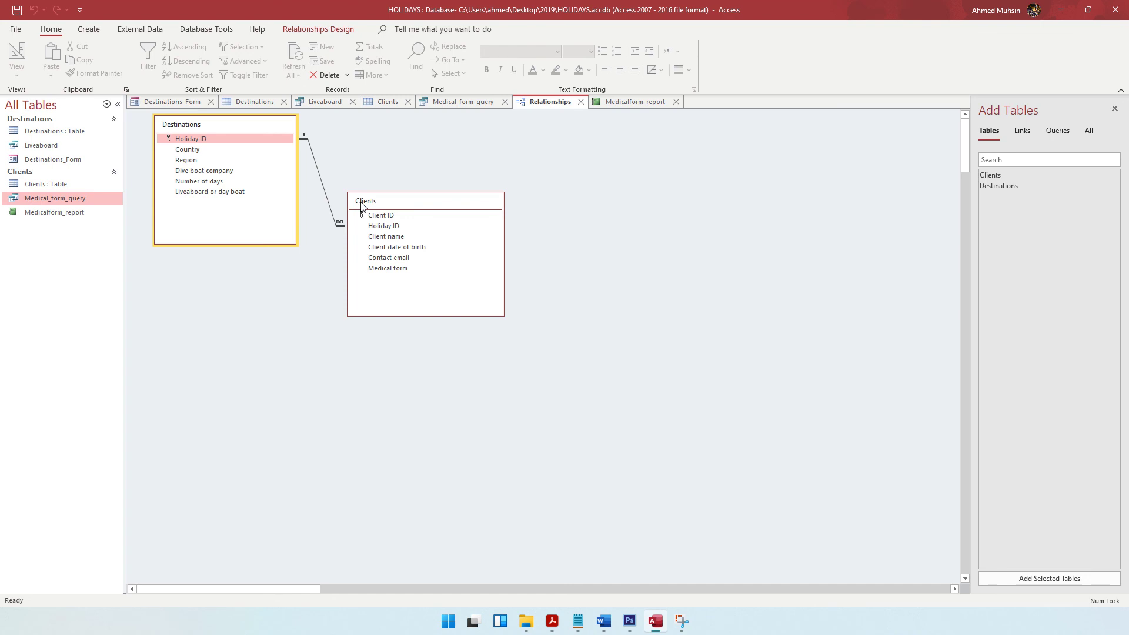
left_click(604, 622)
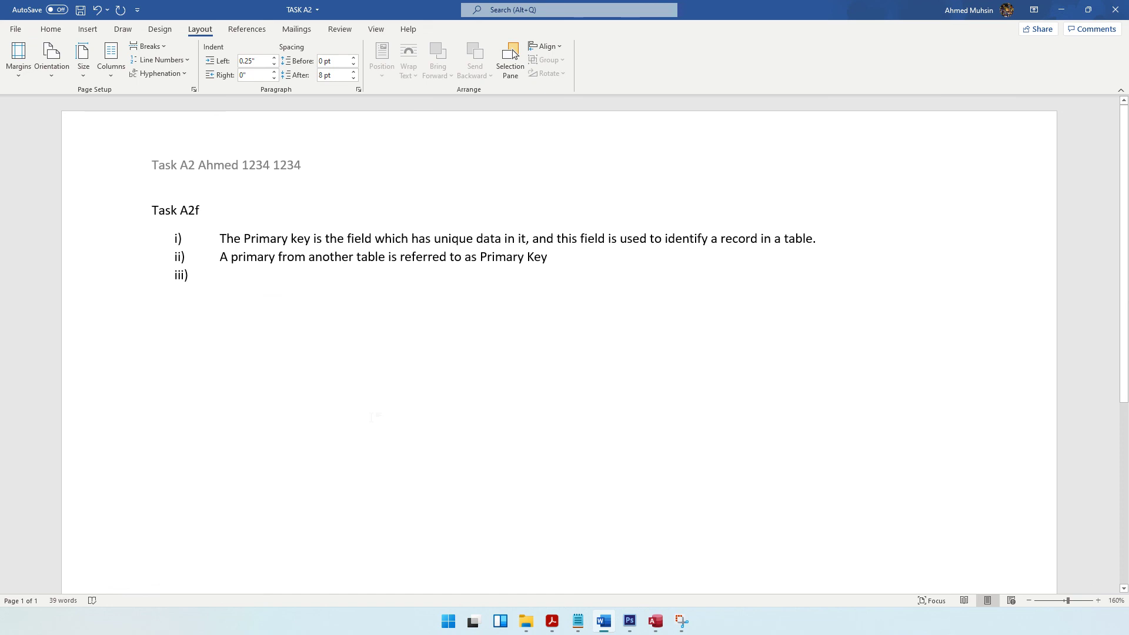
Step: Answer item iii) with 'One to Many' and begin item iv)
type("One to ")
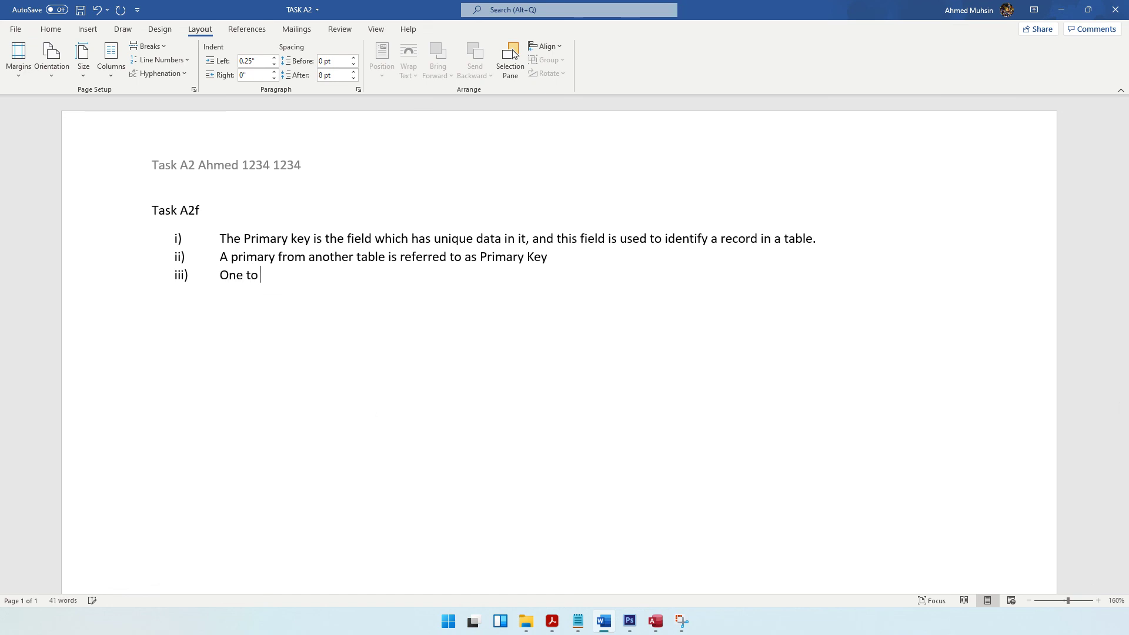
type("Many")
key("Return")
left_click(552, 621)
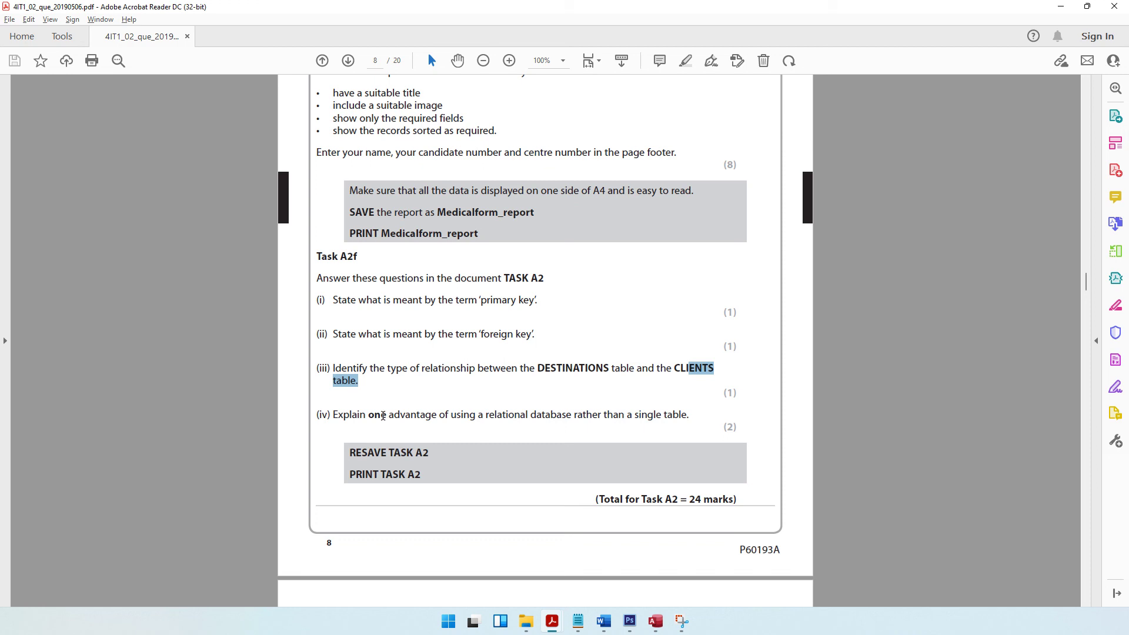
Step: Read question iv) on relational database advantages, highlighting 'relational' and 'single' in the paper
left_click(600, 624)
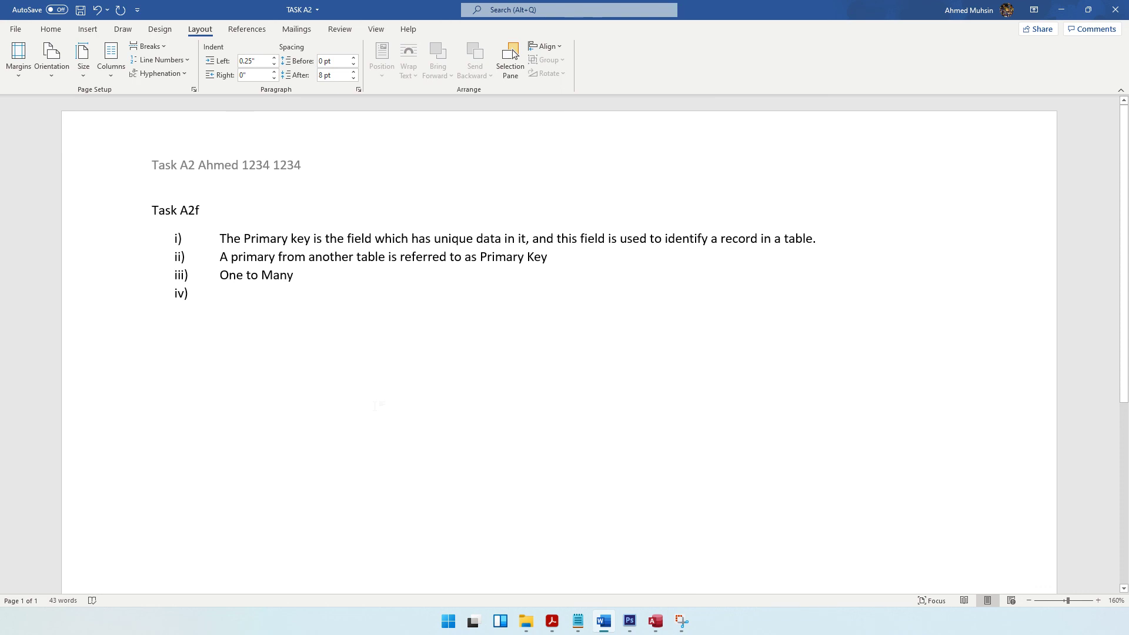
left_click(551, 621)
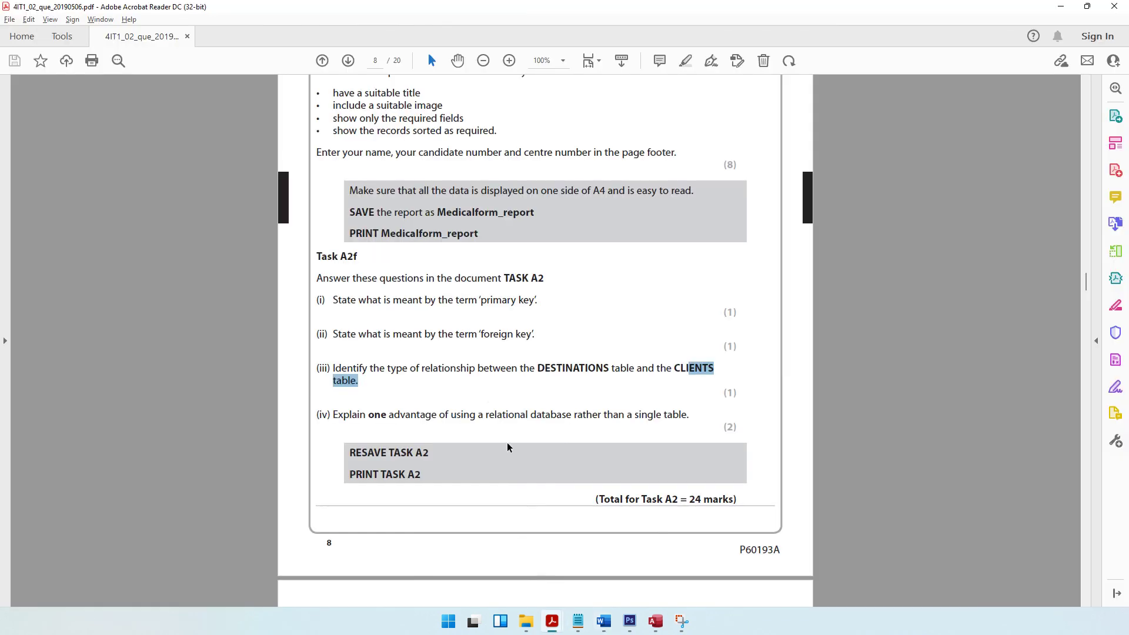
left_click_drag(487, 415, 509, 415)
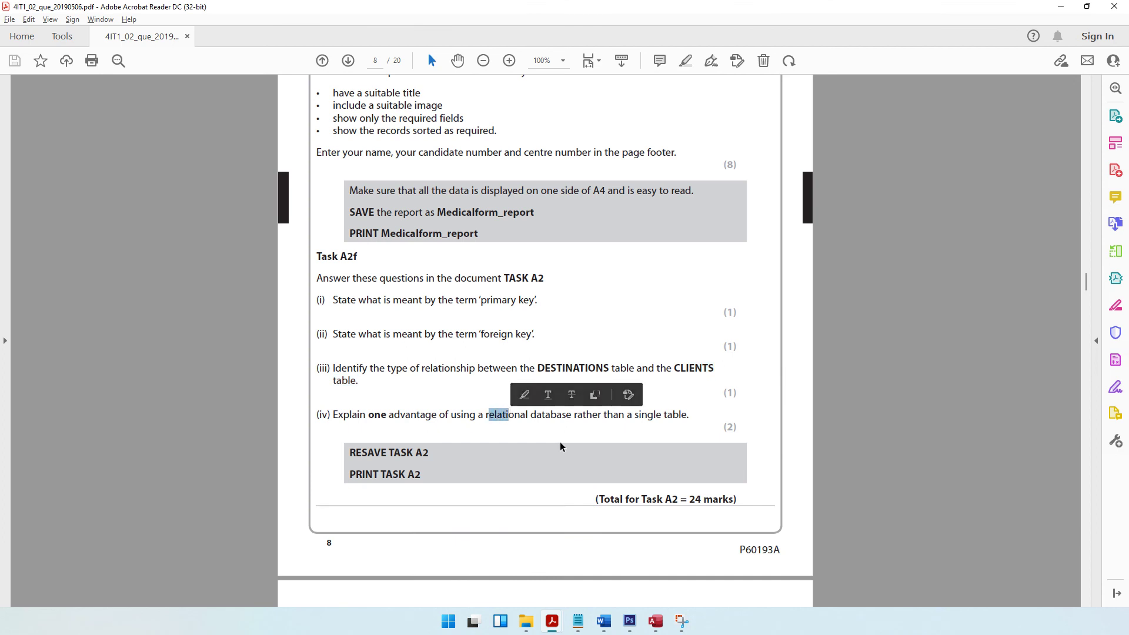
left_click_drag(640, 416, 655, 418)
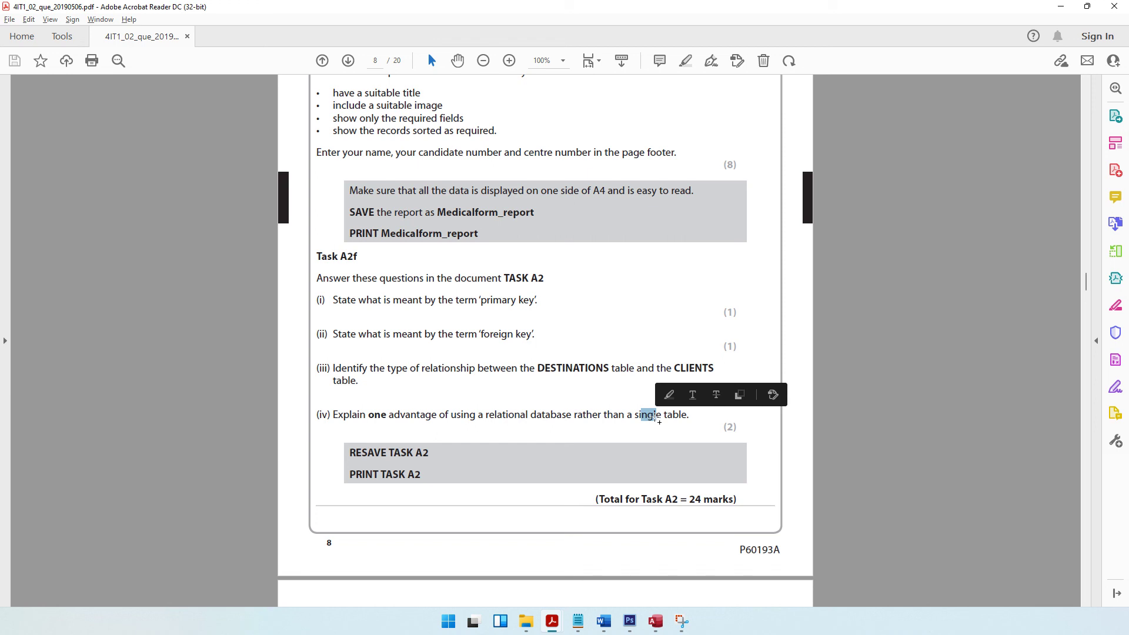
left_click(604, 621)
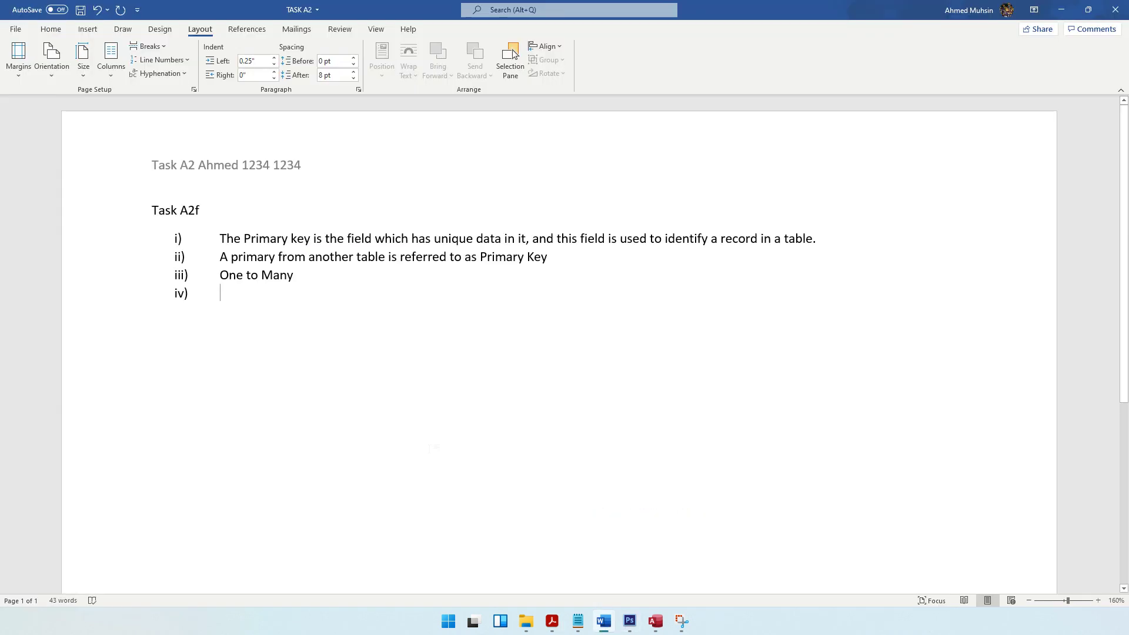
Step: Type answer iv): data is organized into various tables instead of one cluttered, hard-to-search table
type("Using a ")
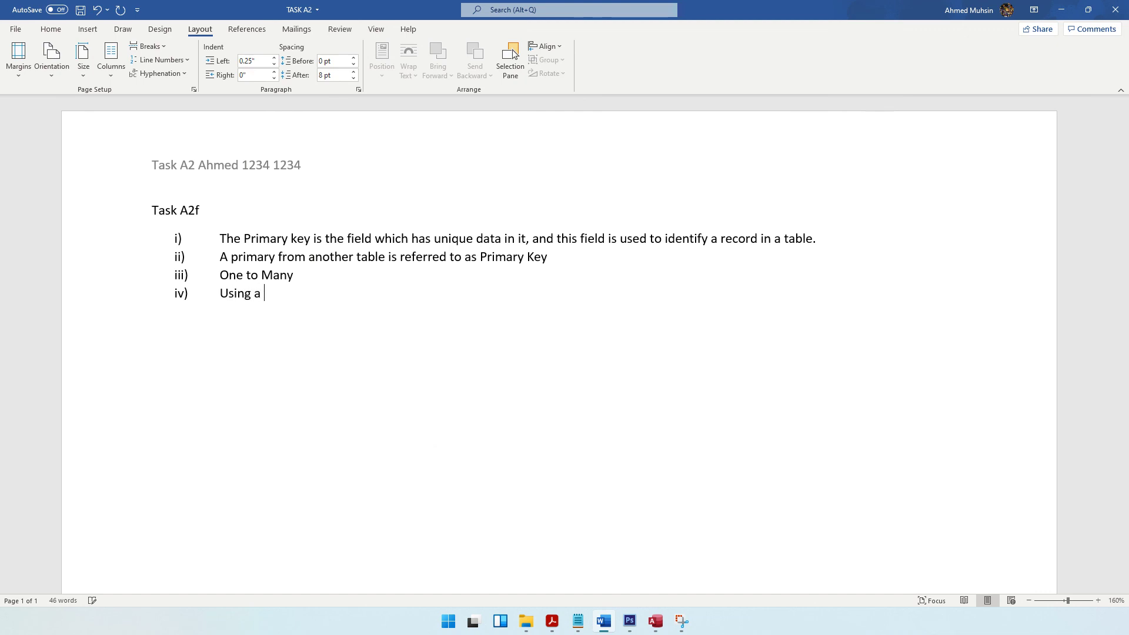
type("Relation ")
type("D")
type("att")
key("BackSpace")
type("abase the")
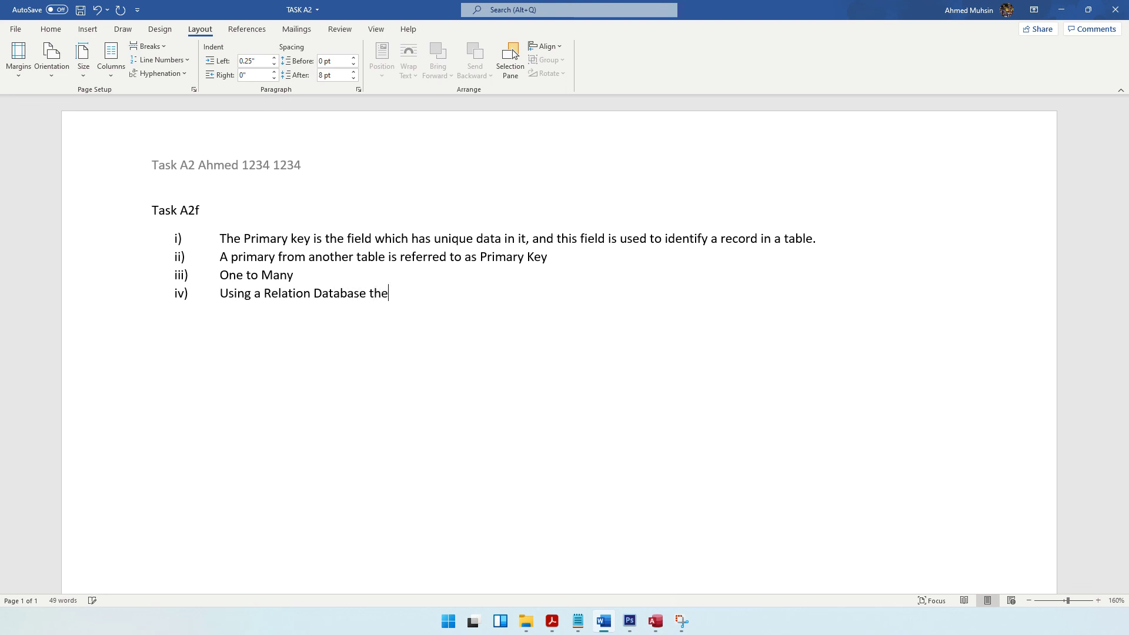
type(" data can organized into v")
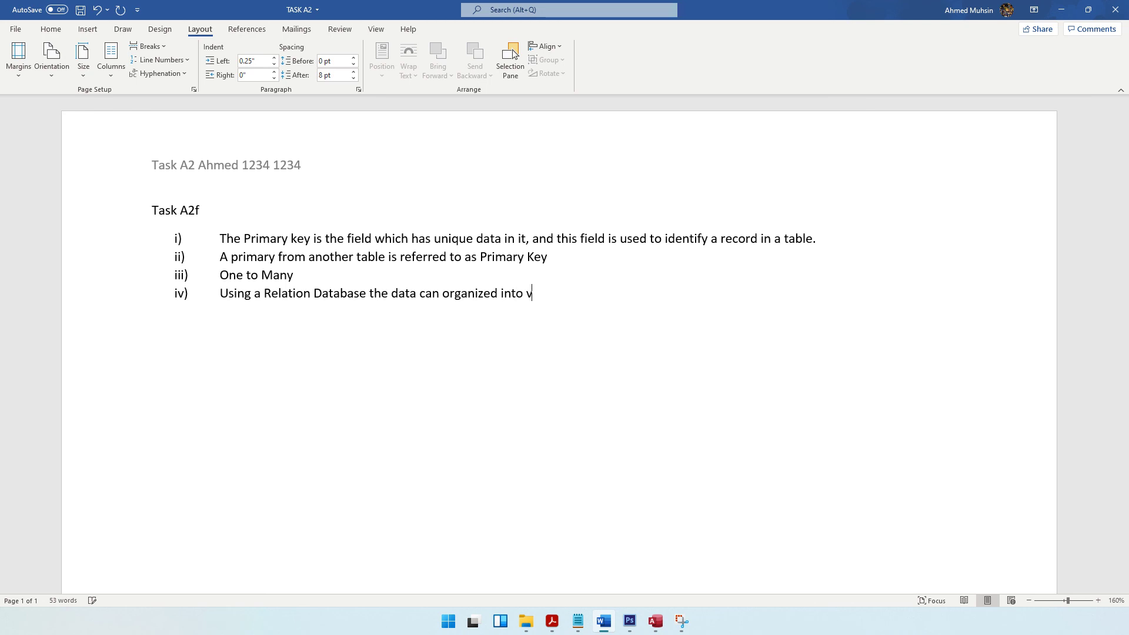
type("arious tables, without havi")
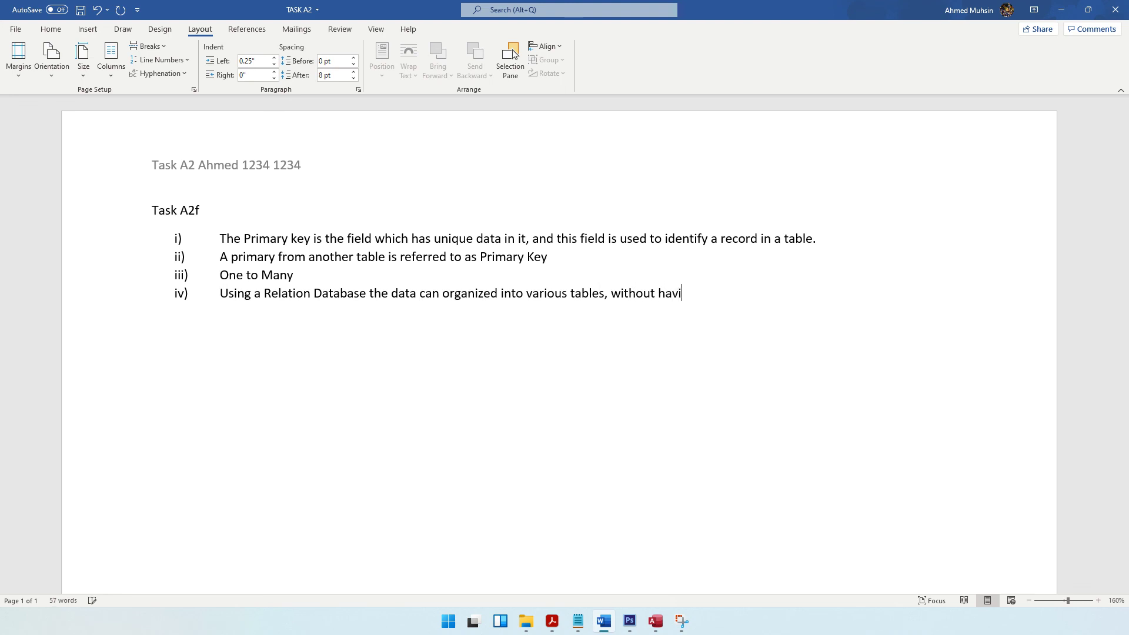
type("ng all the data cluttered into one table, making it diff")
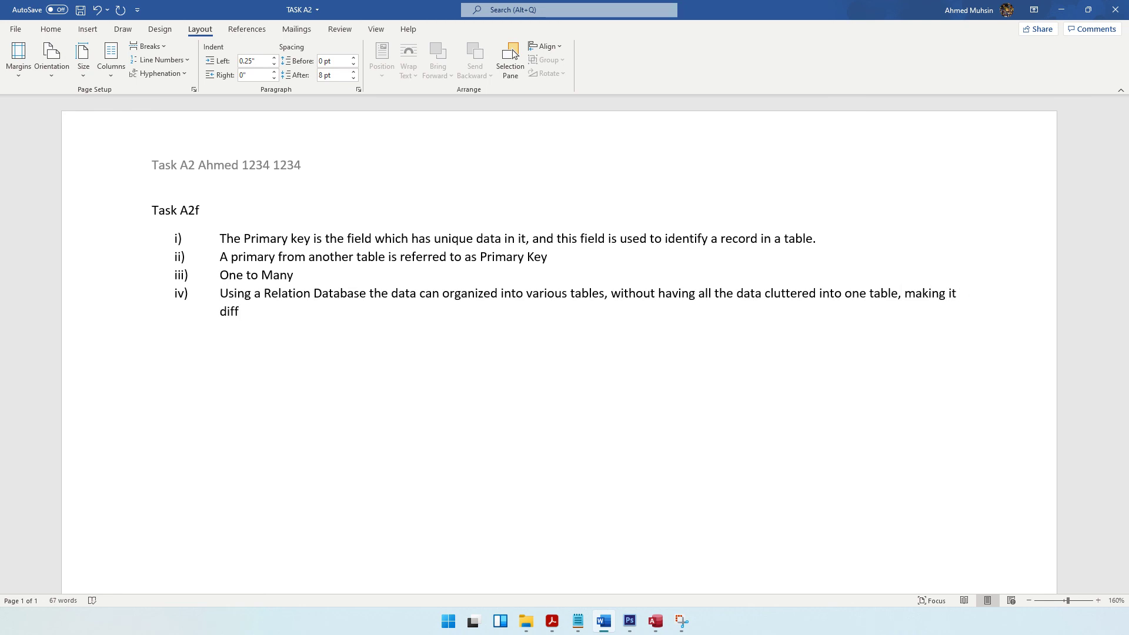
type("icult to find the required infroimat")
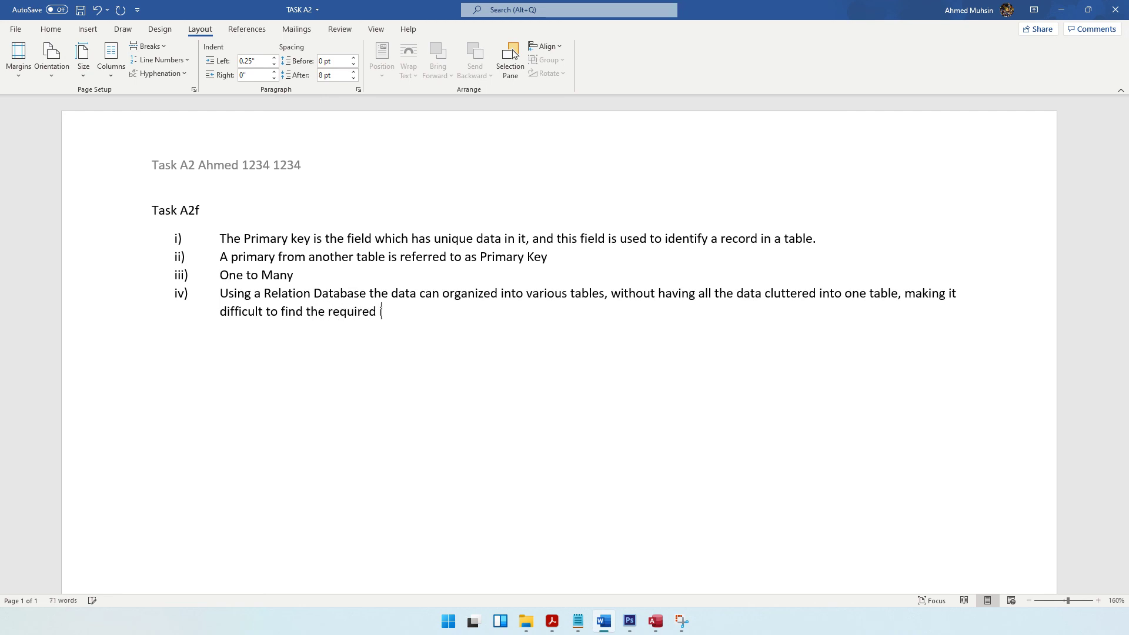
key("BackSpace")
key("BackSpace")
key("BackSpace")
key("BackSpace")
key("BackSpace")
key("BackSpace")
type("ormation.")
Step: Correct 'Relation Database' to 'Relational Database' in answer iv)
left_click_drag(264, 293, 367, 293)
left_click(310, 293)
type("al")
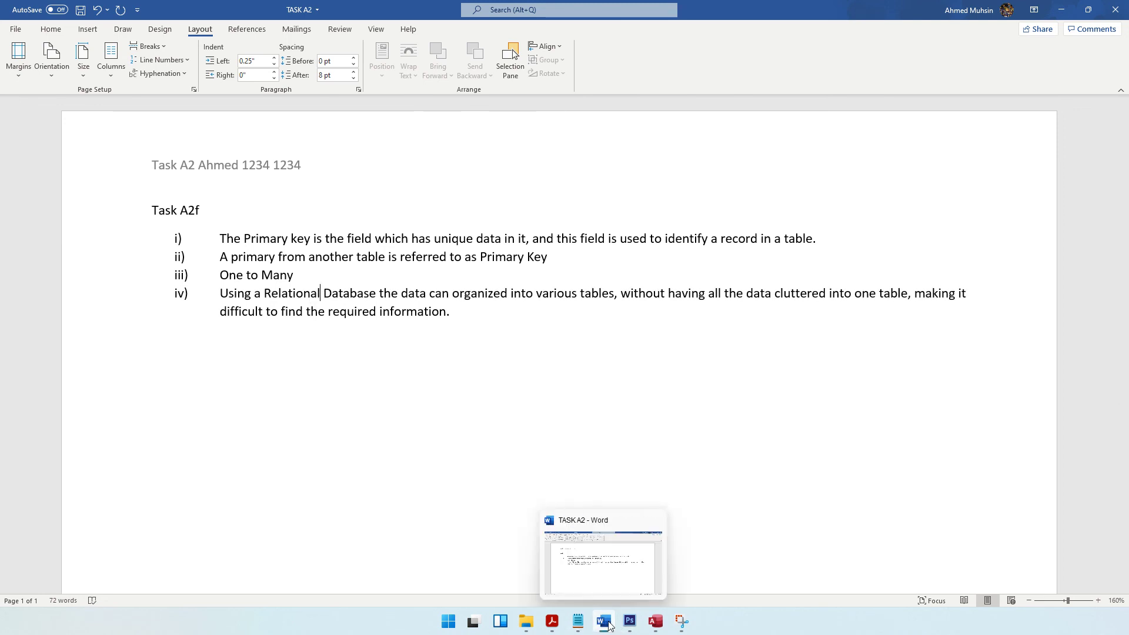
Step: Scroll the exam paper past the Task A2 resave instruction to Task A3 on page 9
left_click(554, 625)
scroll(447, 366, "down", 5)
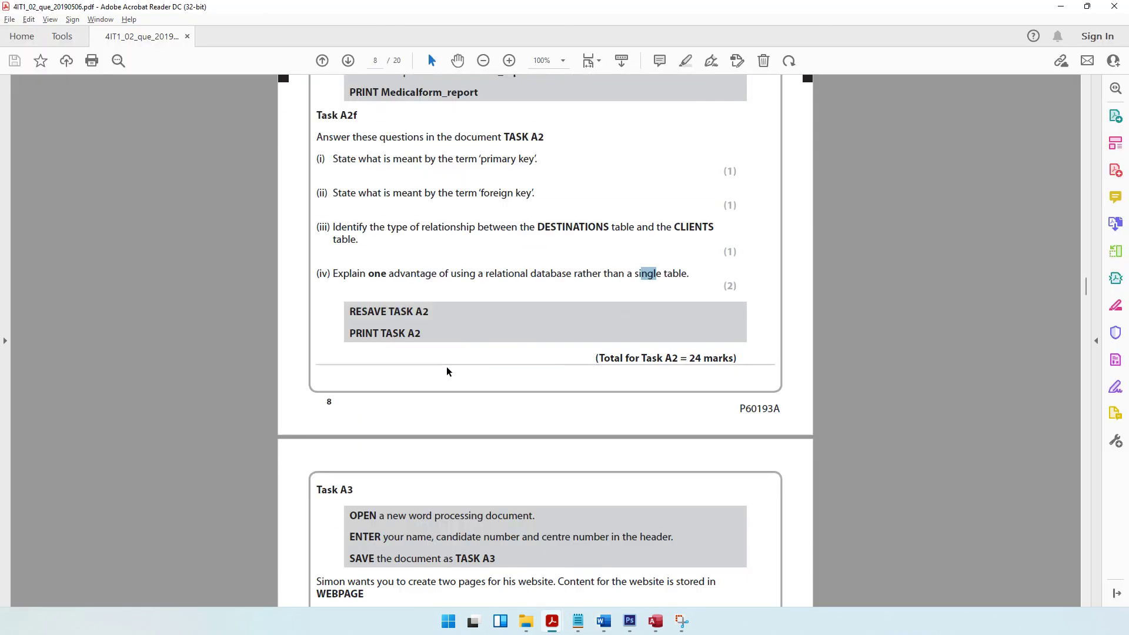
scroll(446, 368, "up", 5)
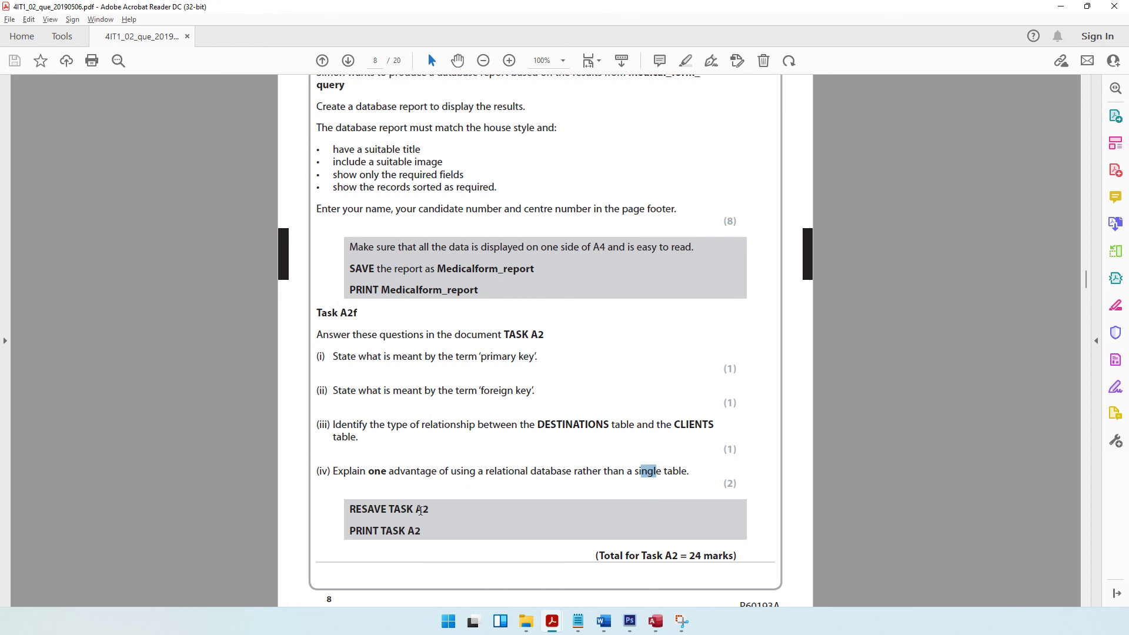
left_click_drag(415, 509, 436, 510)
left_click(412, 530)
key("ctrl+a")
left_click(433, 531)
scroll(443, 471, "up", 1)
scroll(434, 428, "down", 5)
scroll(433, 424, "down", 9)
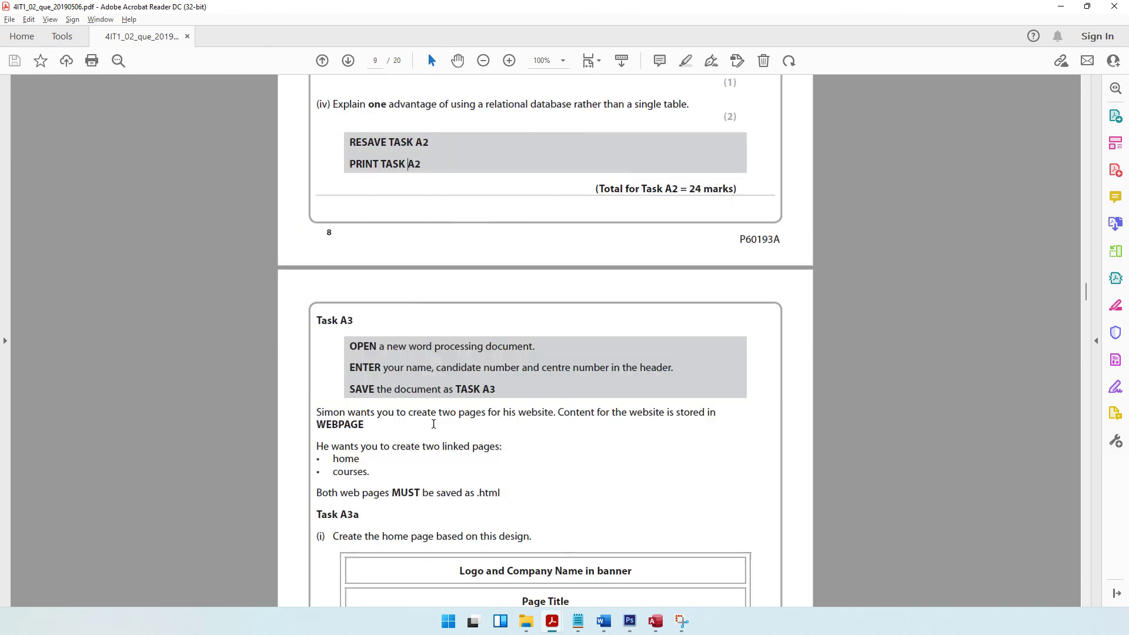
left_click_drag(347, 323, 355, 324)
scroll(413, 345, "down", 3)
scroll(413, 346, "down", 2)
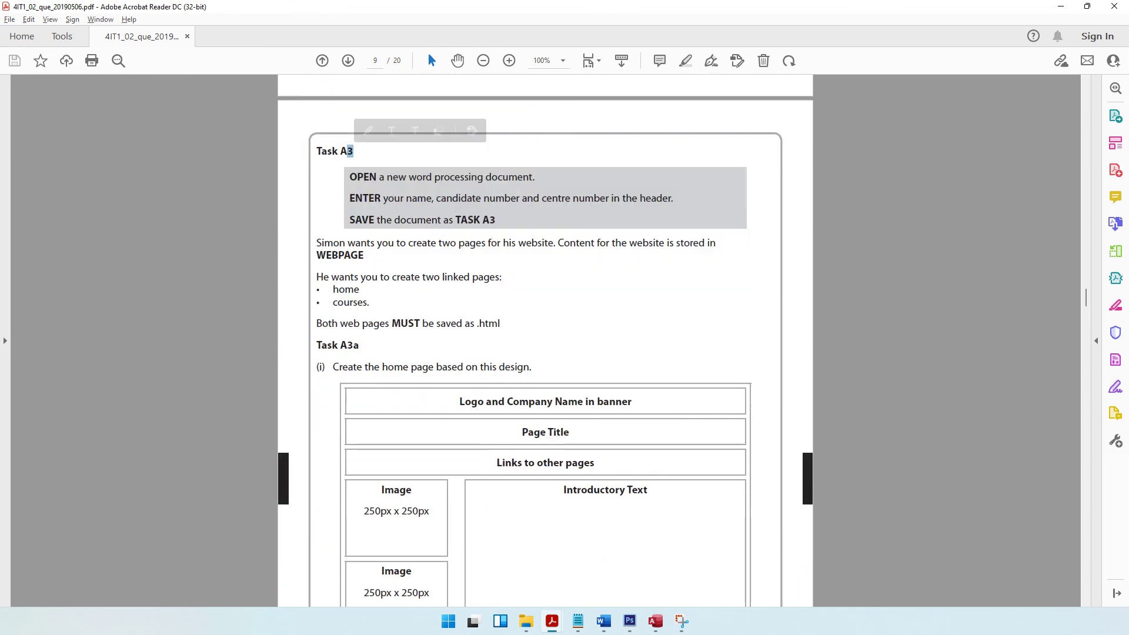